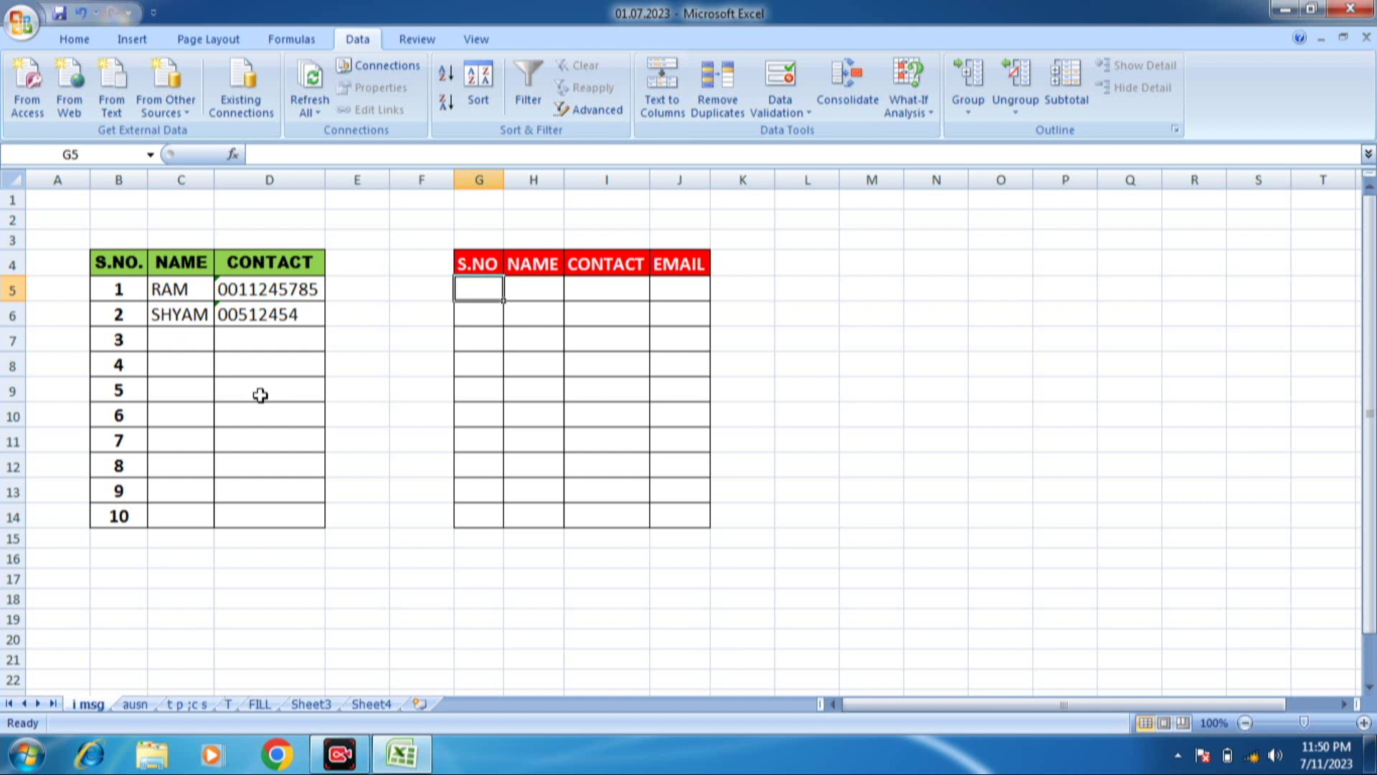
Check the block-letter input messages on the contact table's name cells and D6.
{"action": "left_click", "coordinate": [210, 363]}
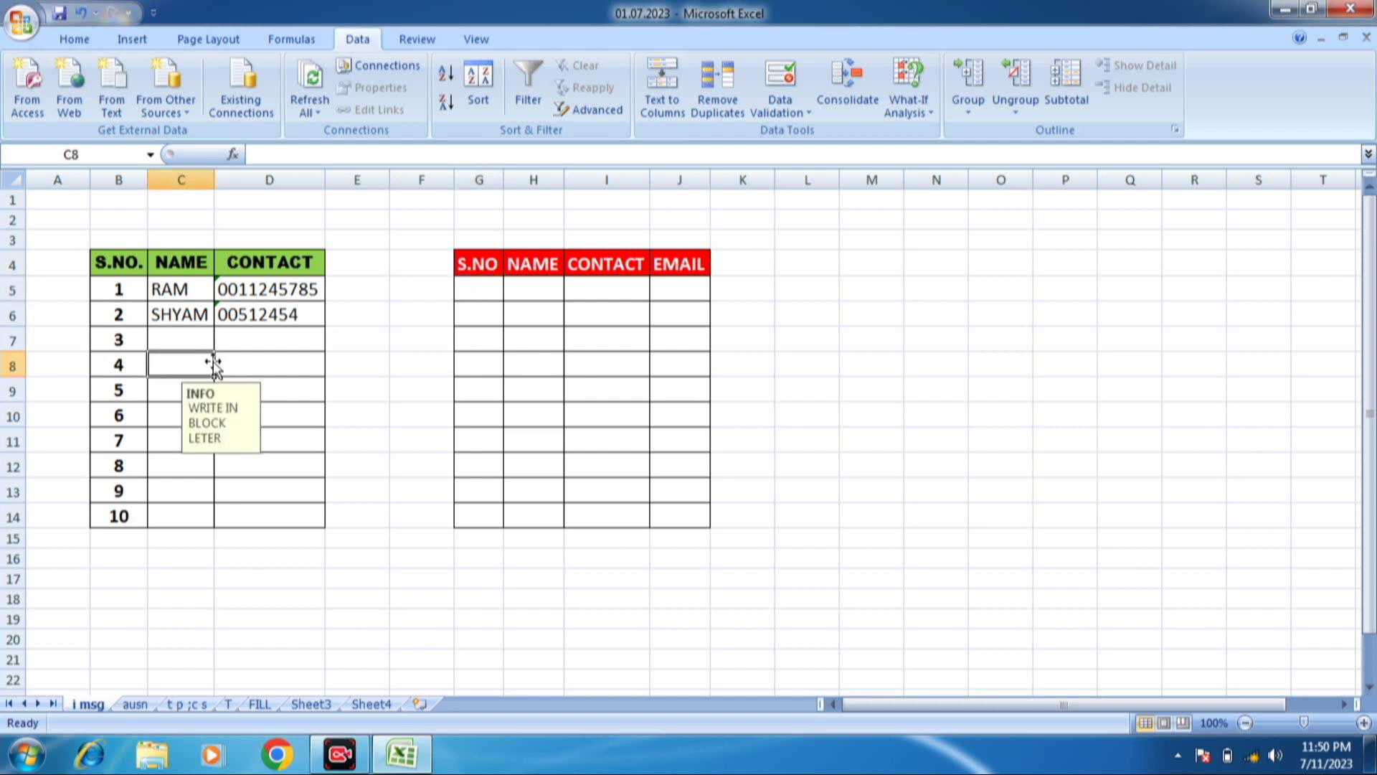
{"action": "left_click", "coordinate": [182, 337]}
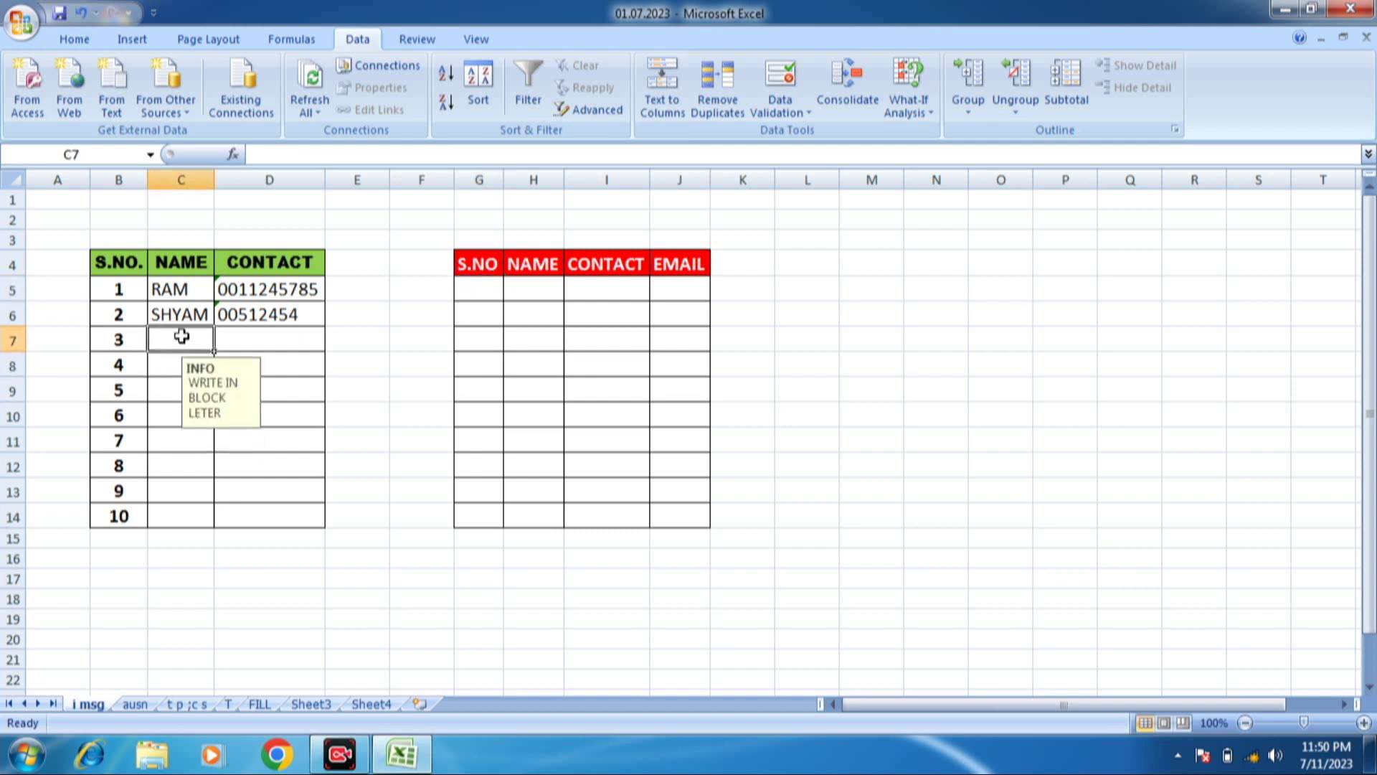
{"action": "left_click", "coordinate": [154, 287]}
{"action": "left_click", "coordinate": [121, 268]}
{"action": "left_click", "coordinate": [161, 314]}
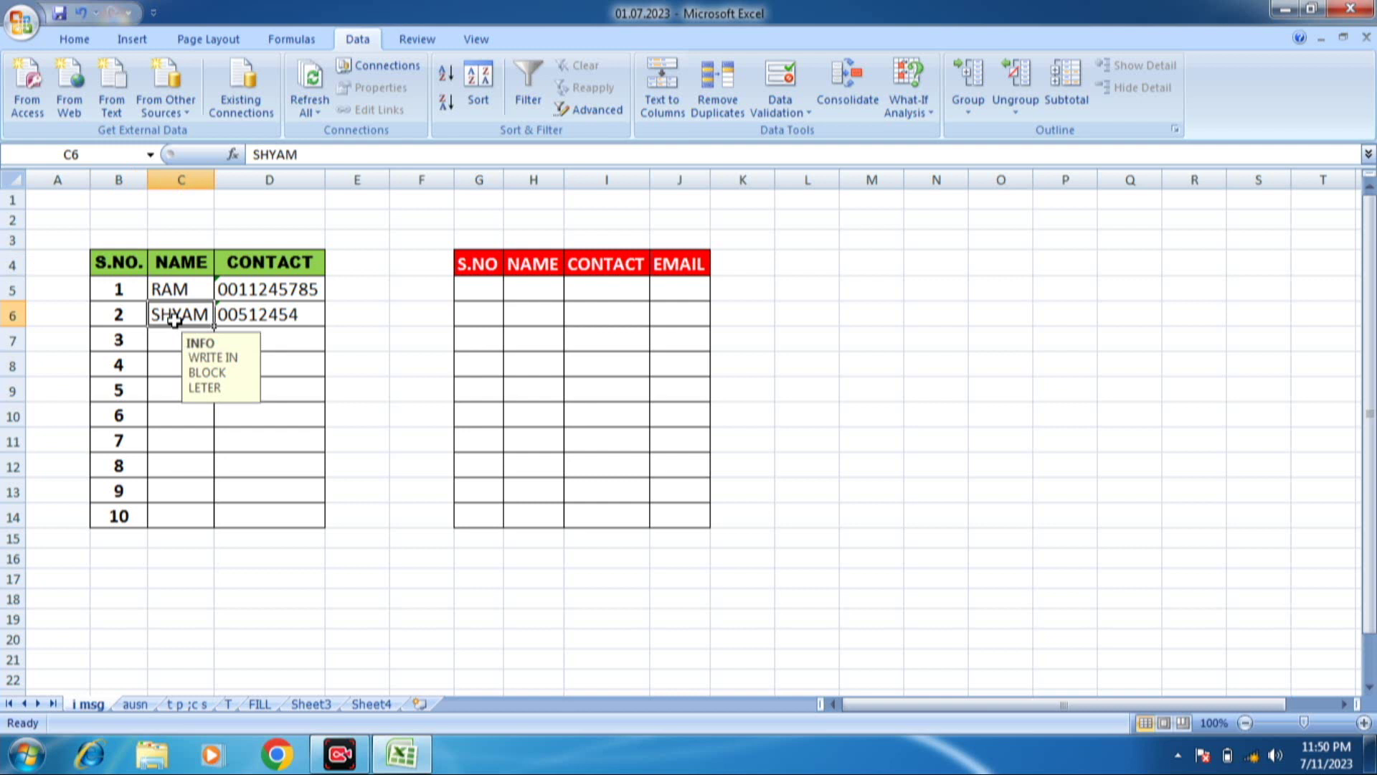
{"action": "left_click", "coordinate": [314, 325]}
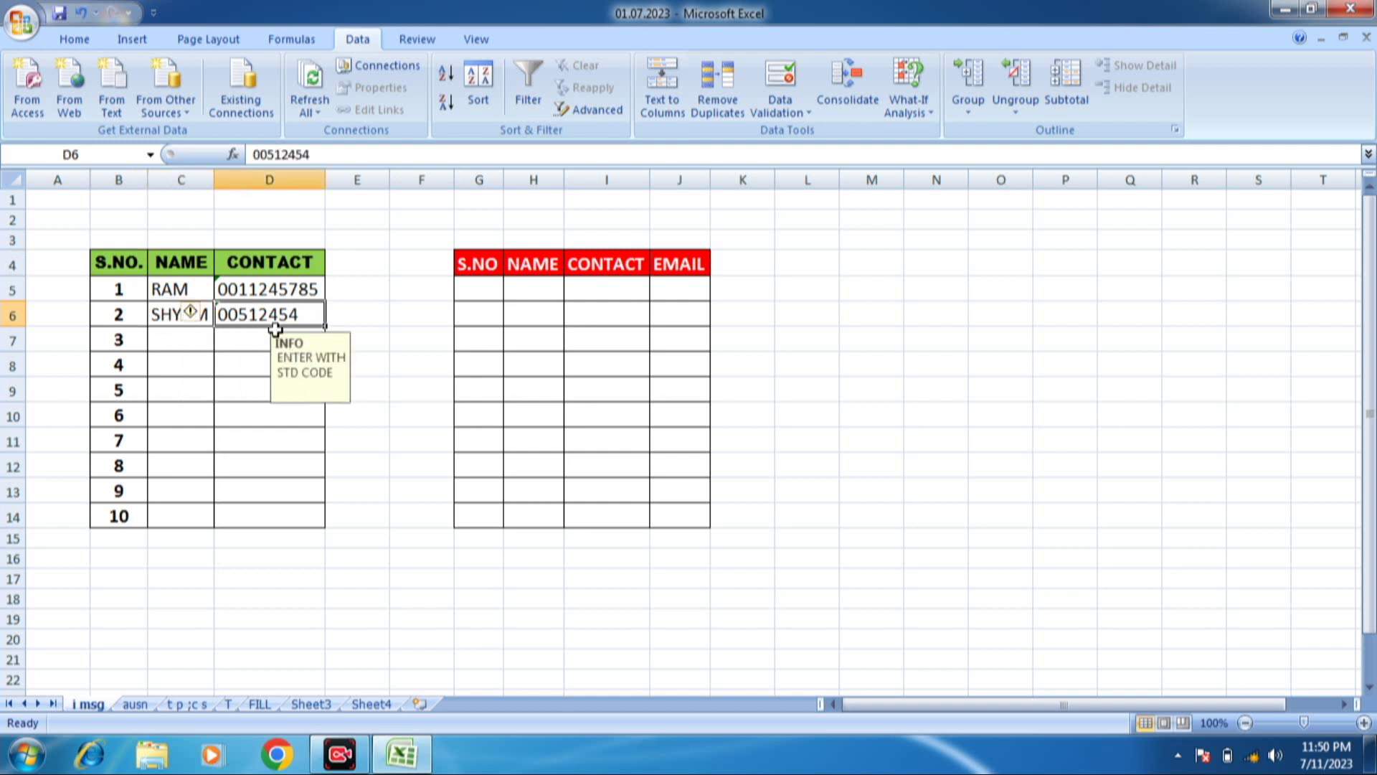
{"action": "left_click", "coordinate": [188, 346]}
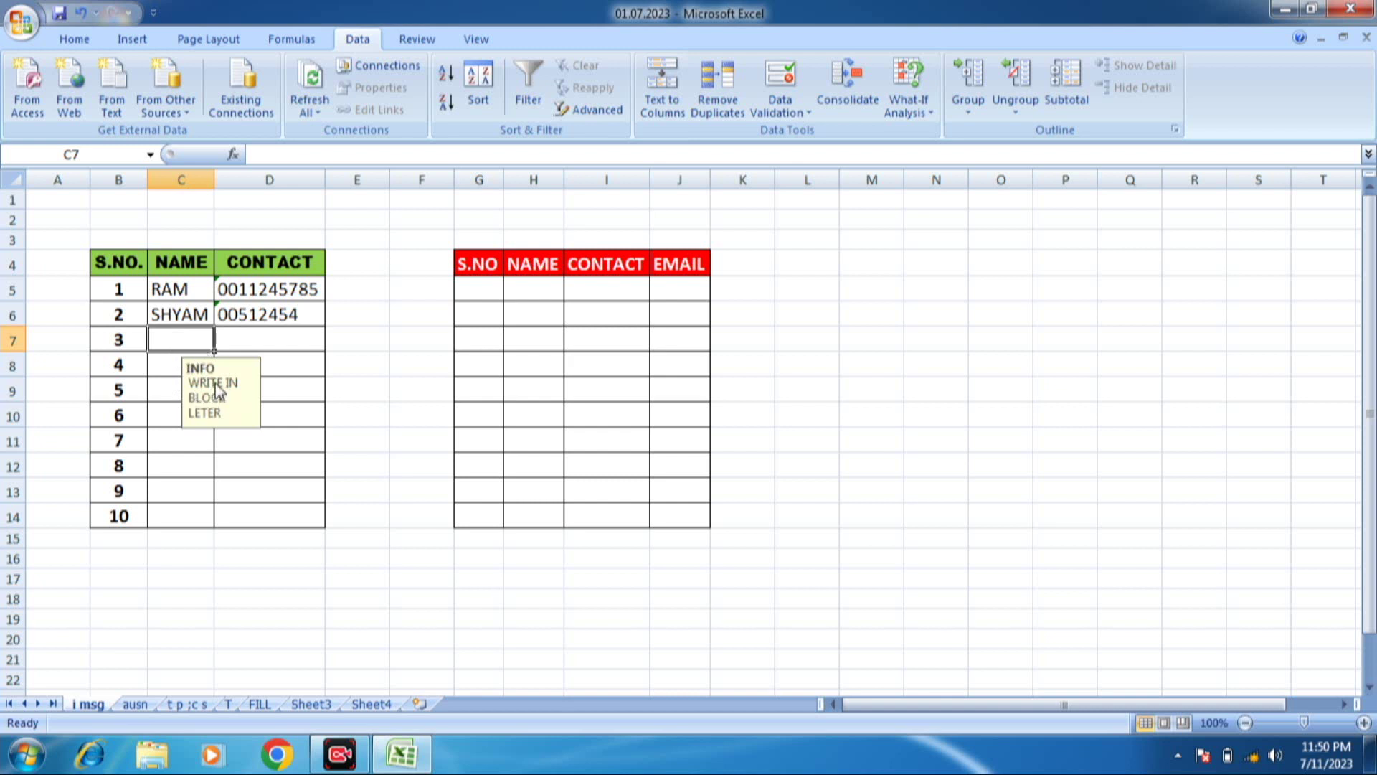
{"action": "scroll", "coordinate": [217, 391], "scroll_direction": "up", "scroll_amount": 3, "text": "ctrl"}
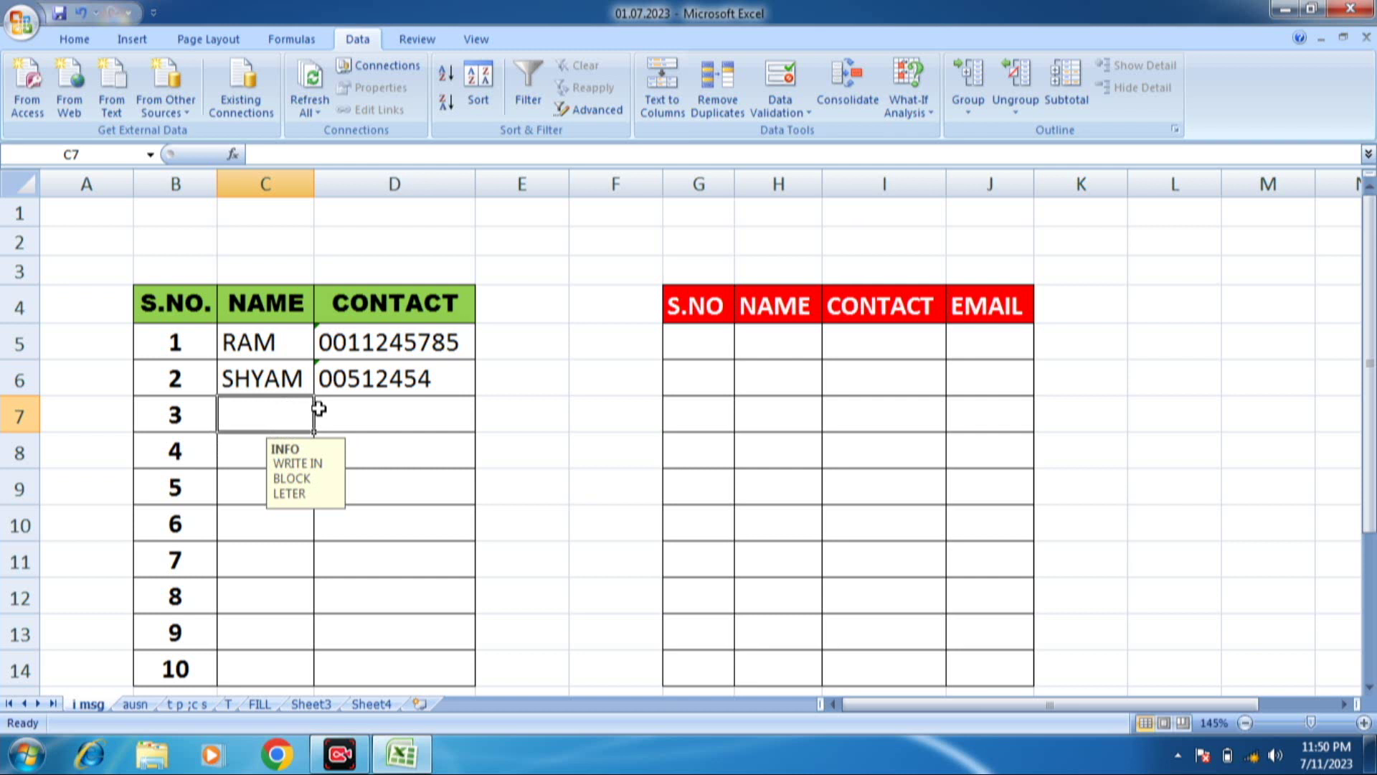
{"action": "scroll", "coordinate": [319, 408], "scroll_direction": "down", "scroll_amount": 1}
{"action": "scroll", "coordinate": [318, 409], "scroll_direction": "down", "scroll_amount": 2}
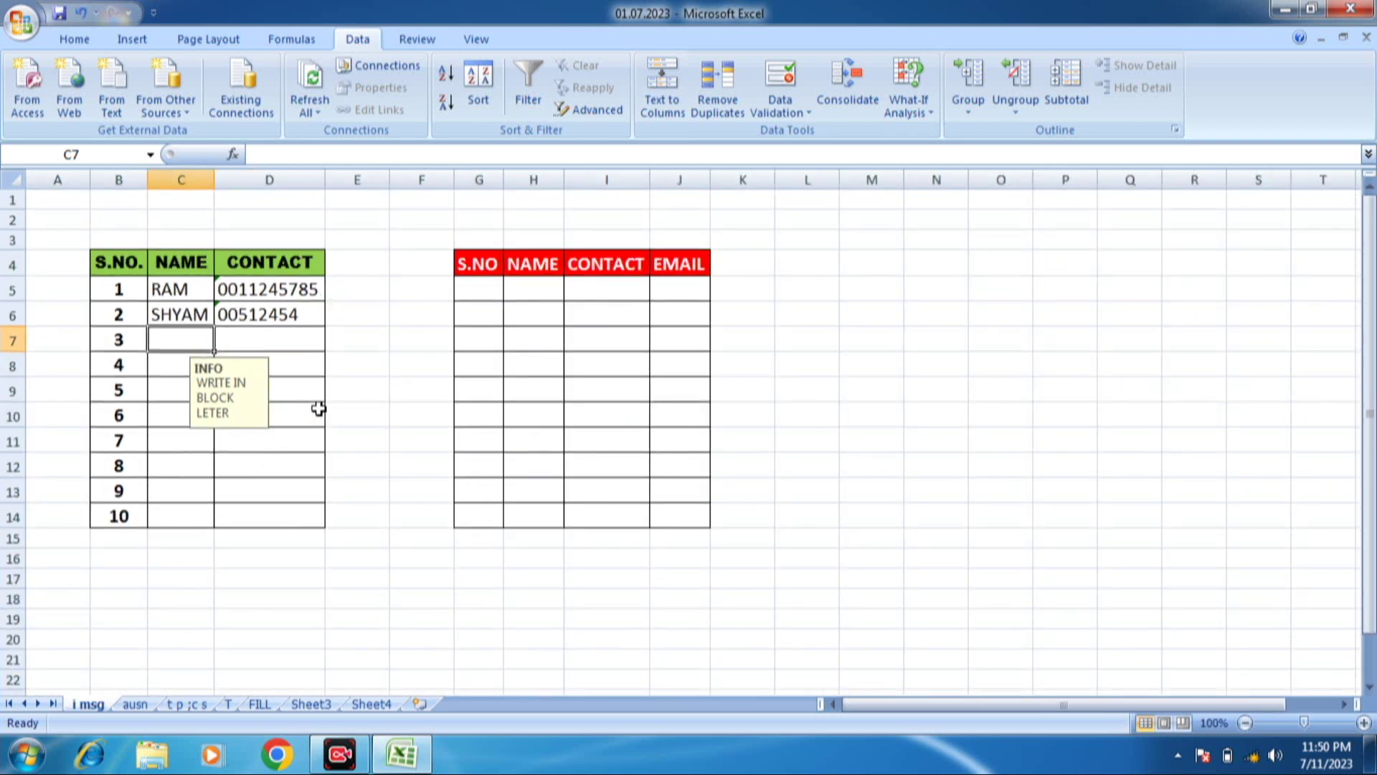
Select the red table's empty entry cells from G5 to J14.
{"action": "left_click", "coordinate": [477, 358]}
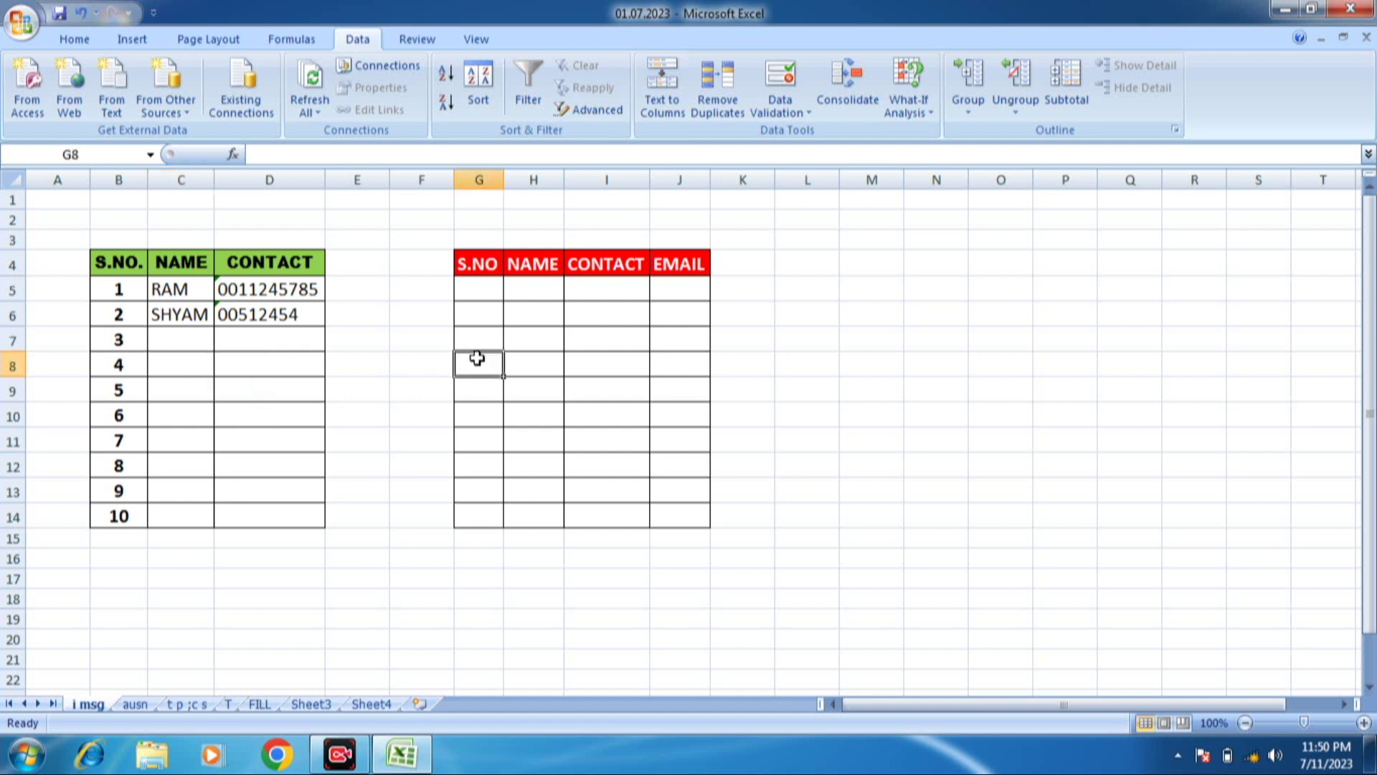
{"action": "left_click", "coordinate": [492, 288]}
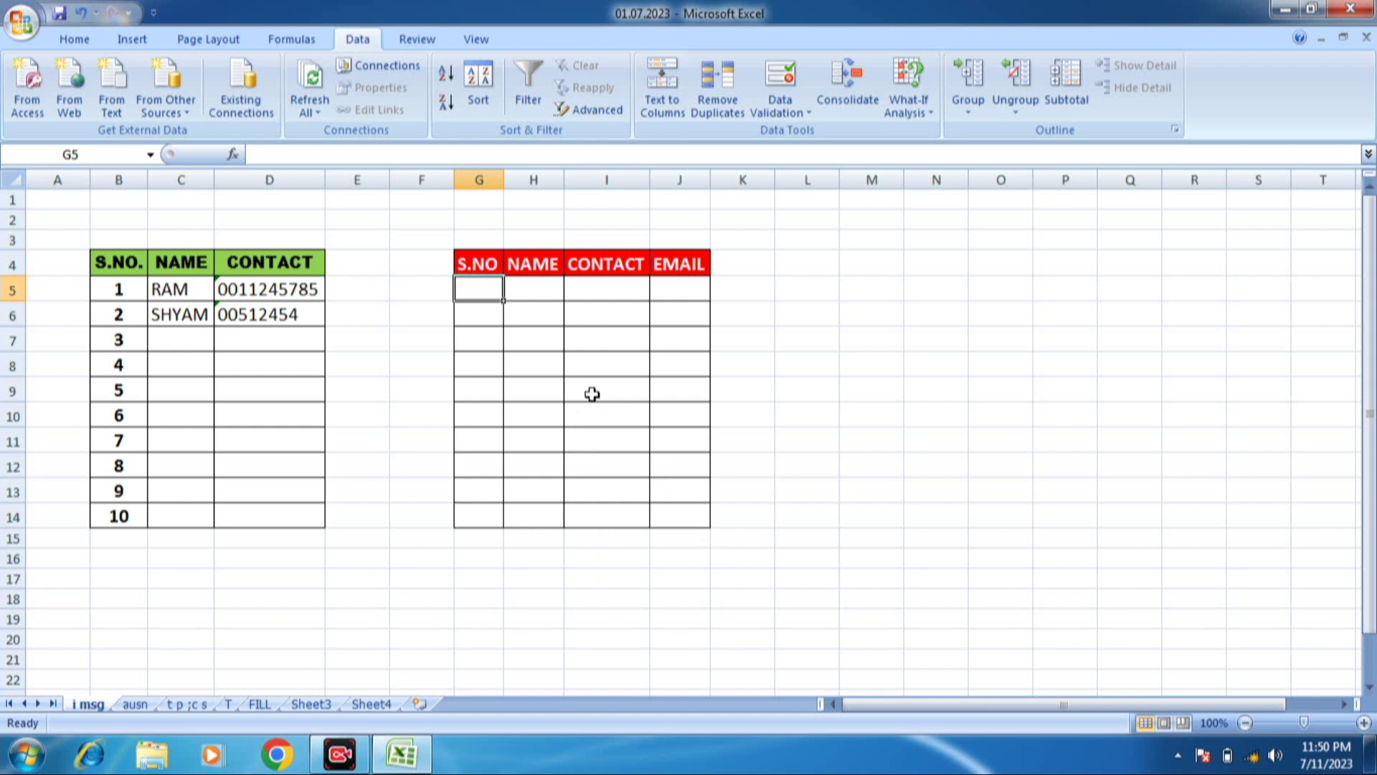
{"action": "left_click", "coordinate": [501, 307]}
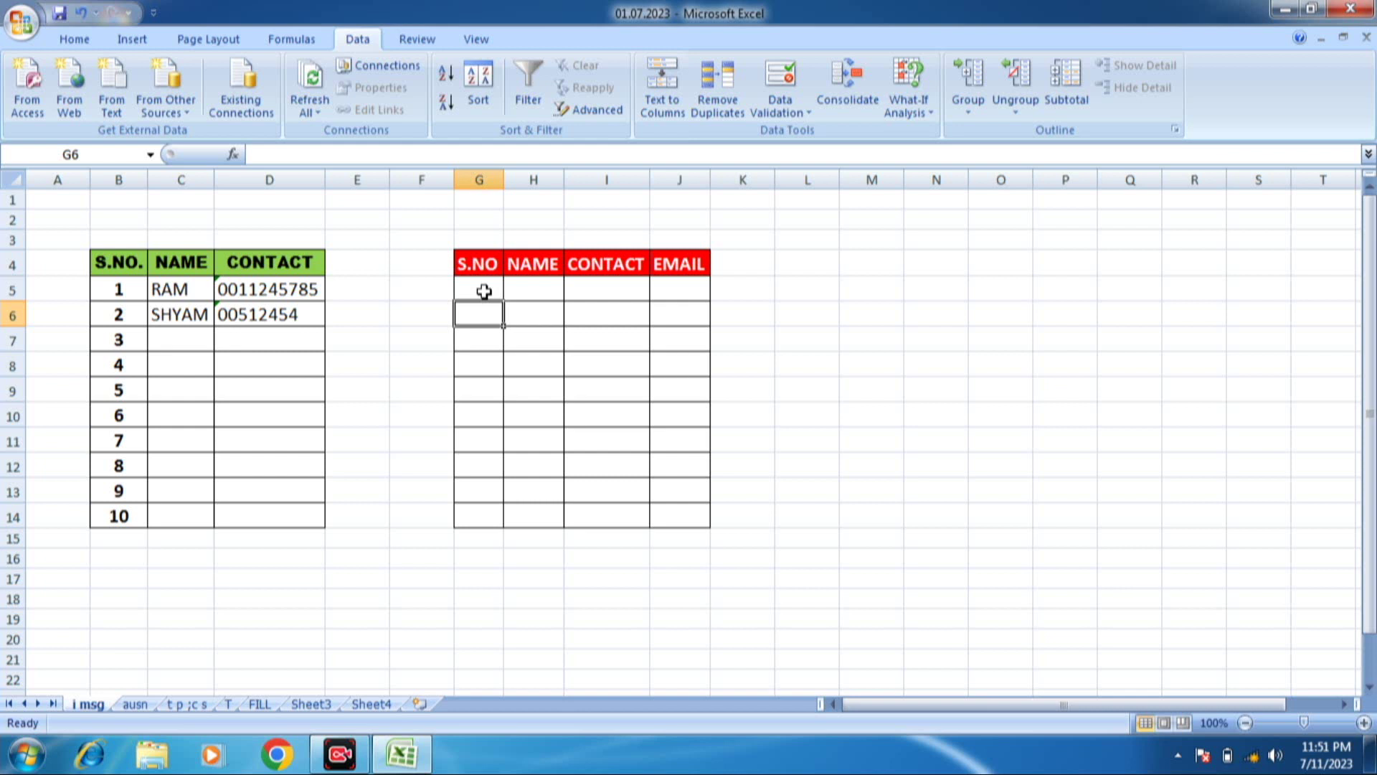
{"action": "left_click_drag", "start_coordinate": [469, 288], "coordinate": [668, 364]}
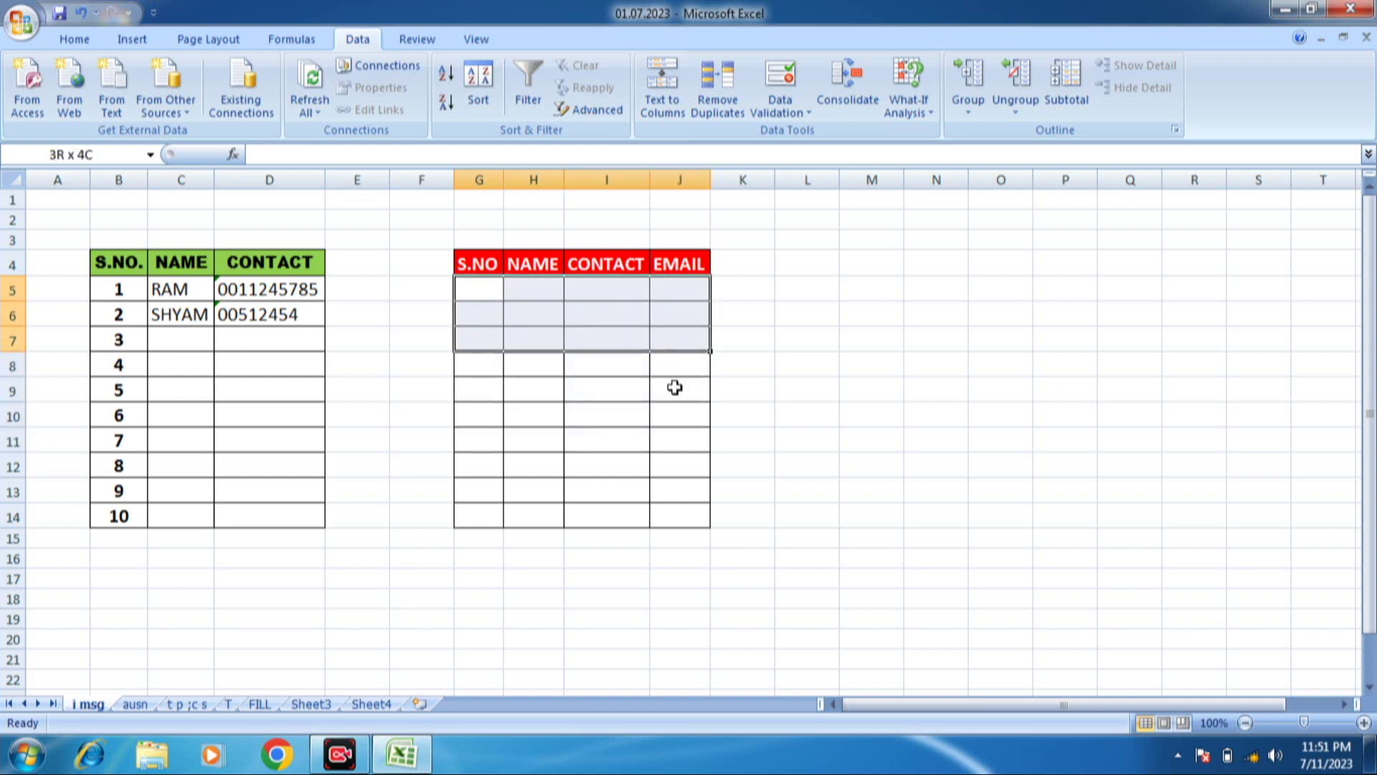
{"action": "left_click_drag", "start_coordinate": [668, 364], "coordinate": [678, 511]}
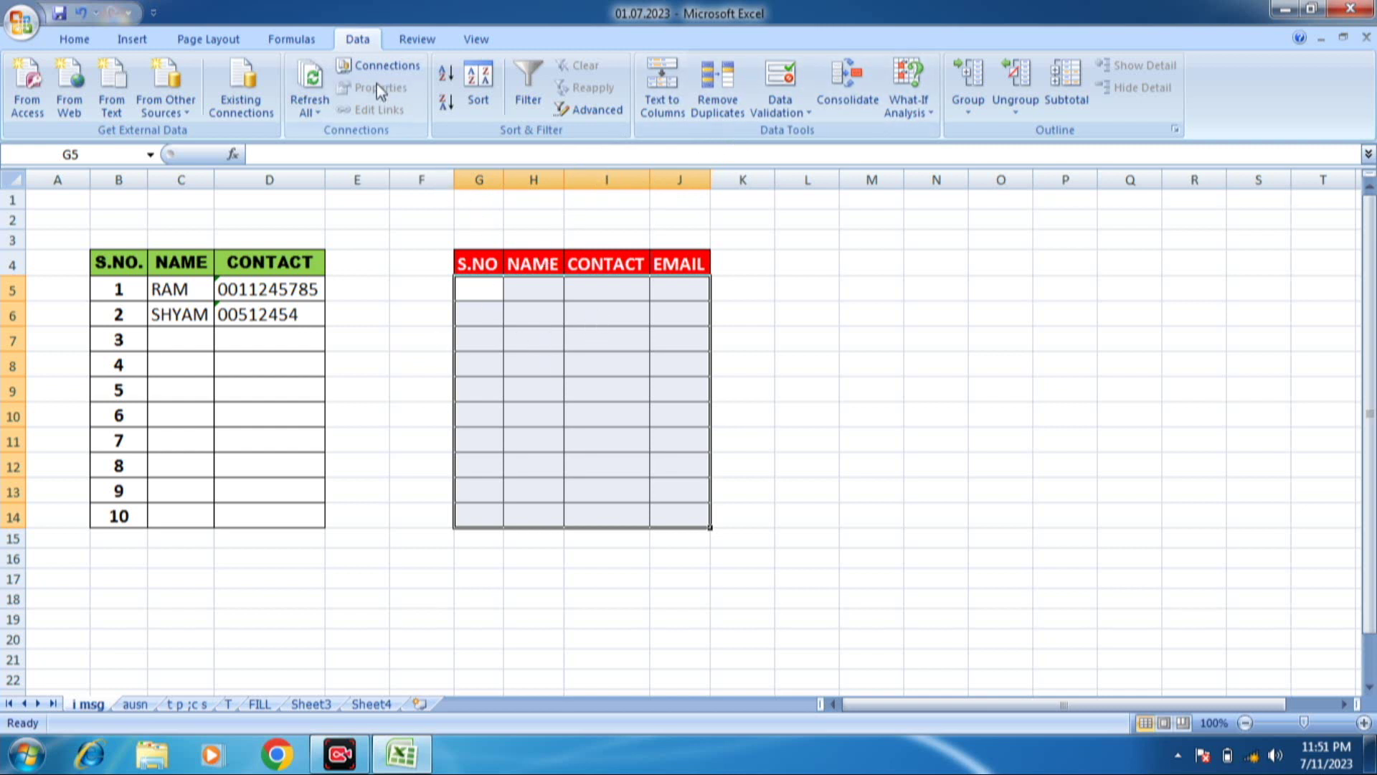
Give G5:J14 a Data Validation input message titled INFO reading 'WRITE IN BLOCK LETTER'.
{"action": "left_click", "coordinate": [791, 115]}
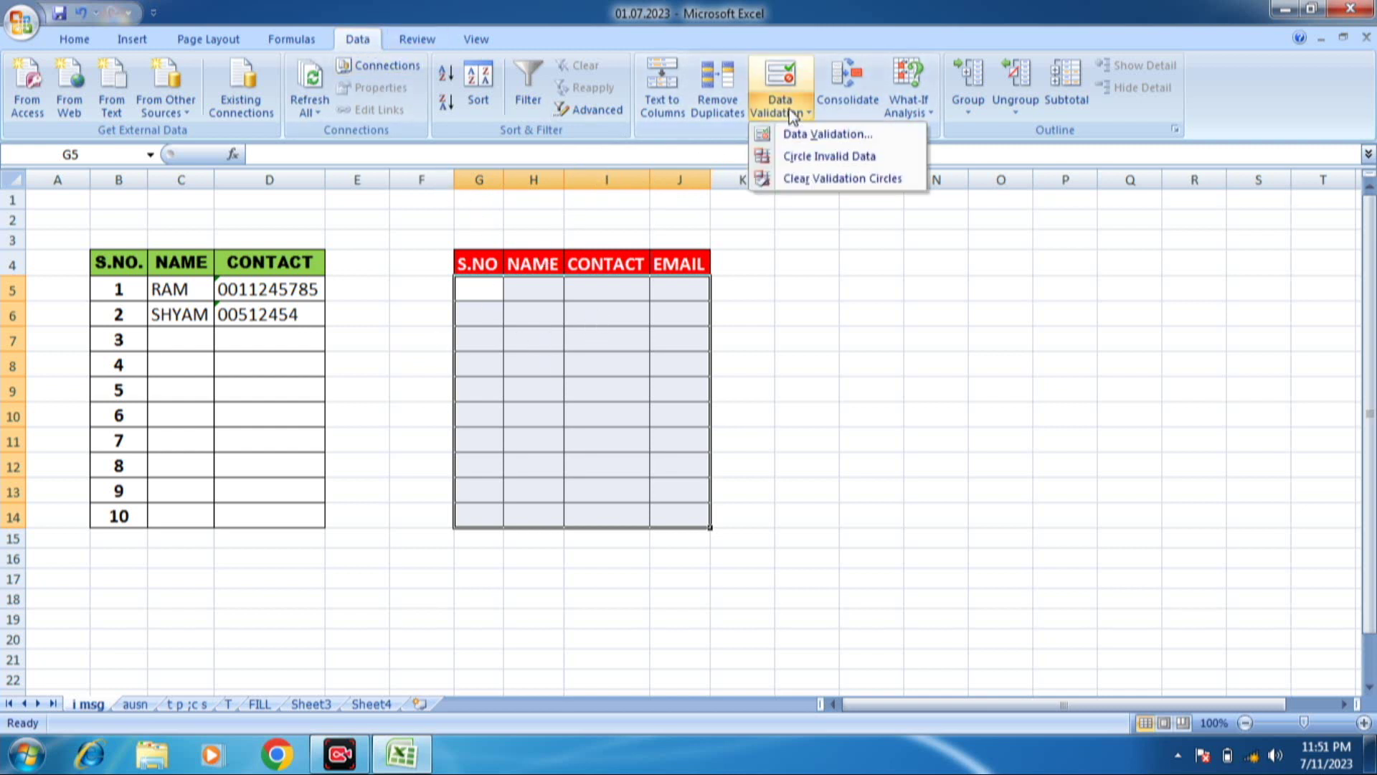
{"action": "left_click", "coordinate": [815, 136]}
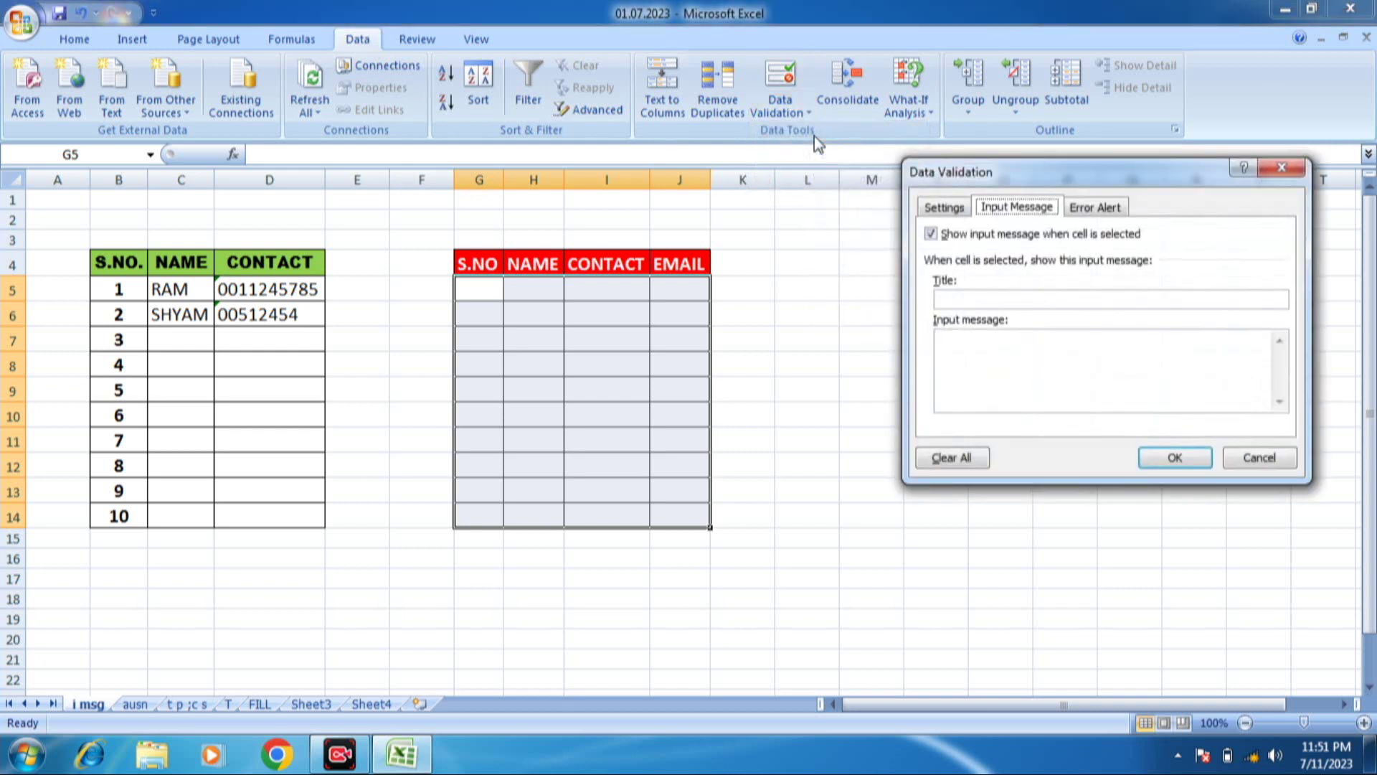
{"action": "left_click", "coordinate": [946, 207]}
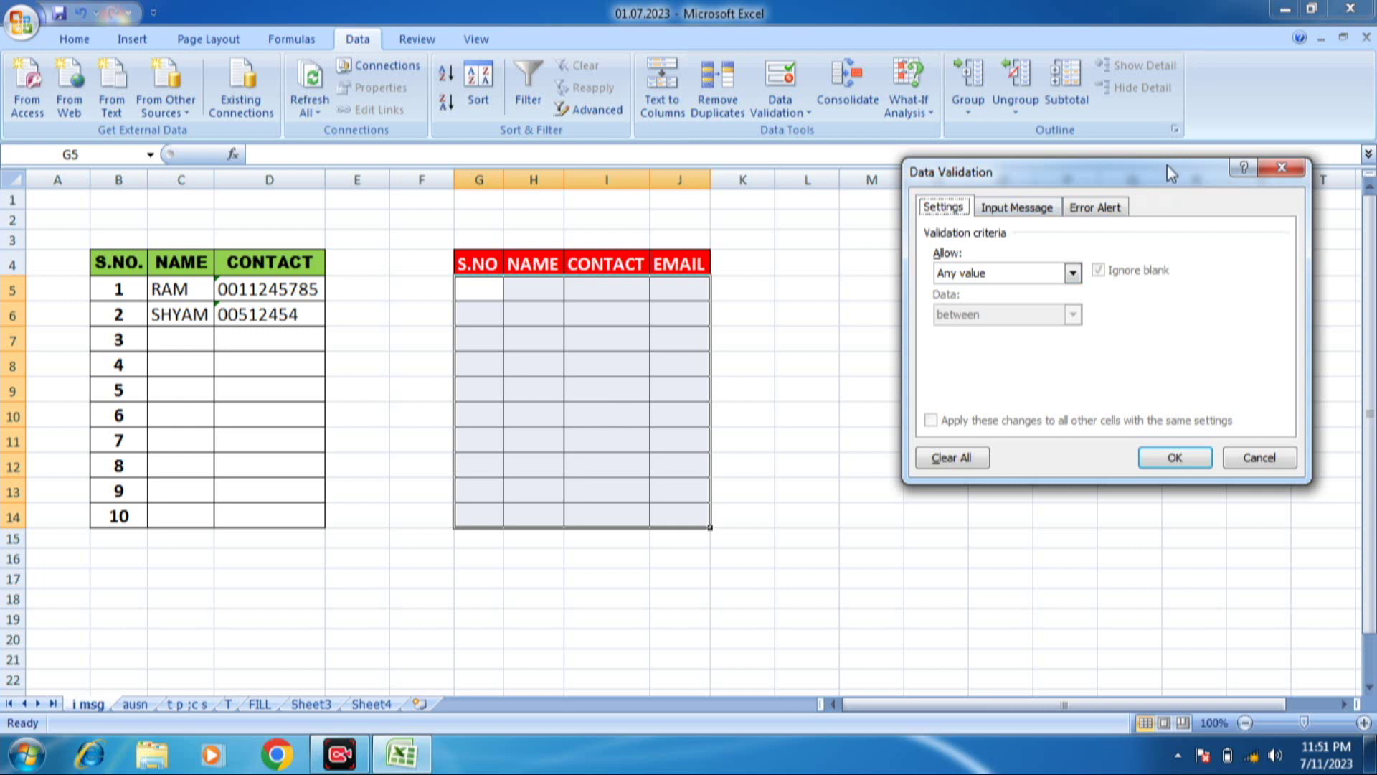
{"action": "left_click_drag", "start_coordinate": [1172, 170], "coordinate": [752, 173]}
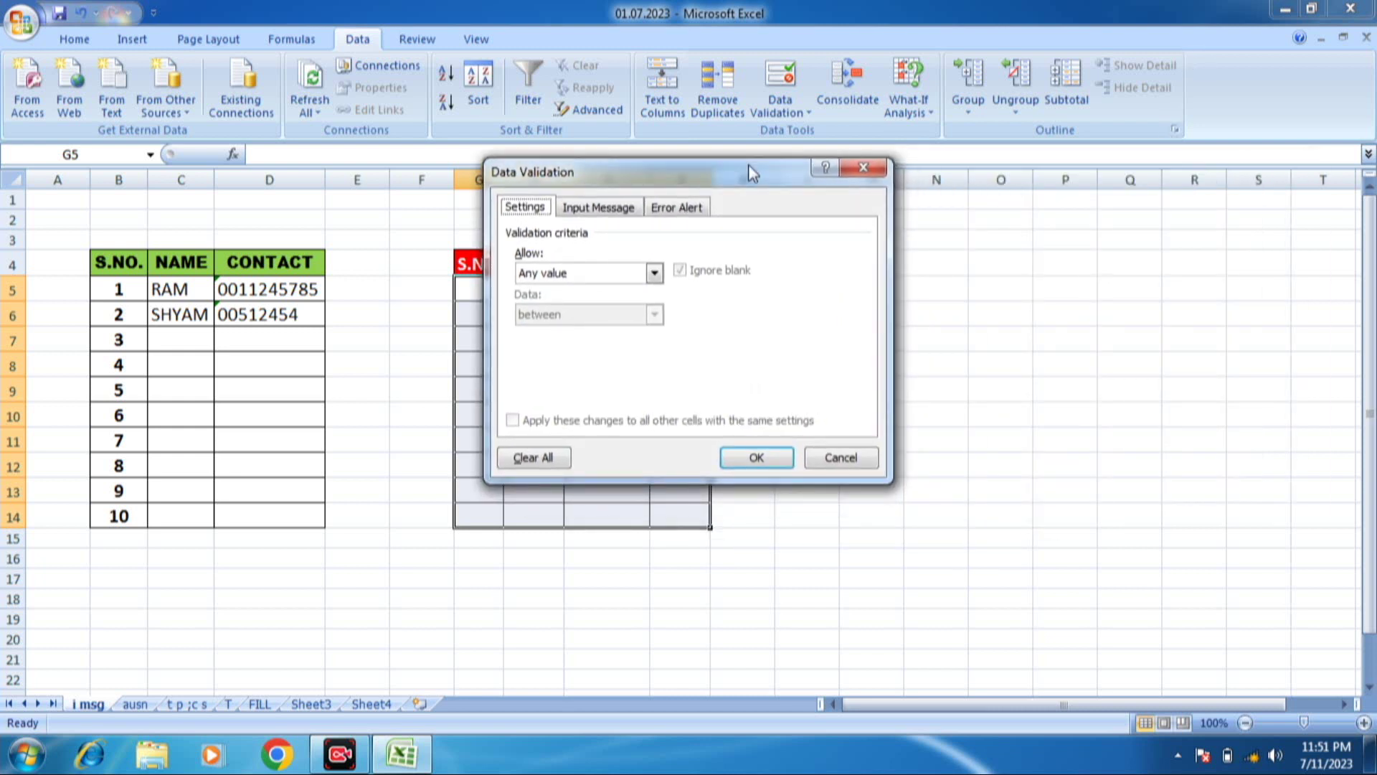
{"action": "left_click_drag", "start_coordinate": [747, 165], "coordinate": [940, 168]}
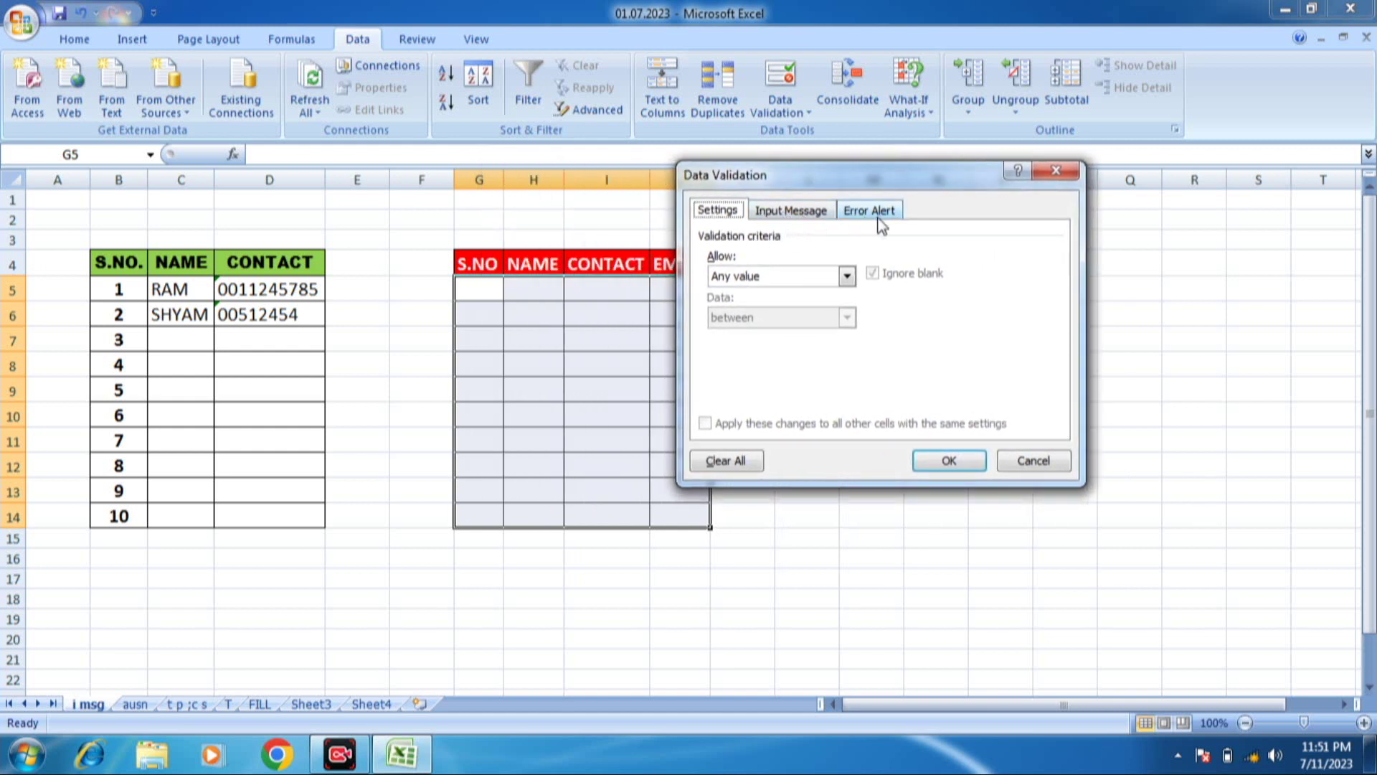
{"action": "left_click", "coordinate": [809, 214]}
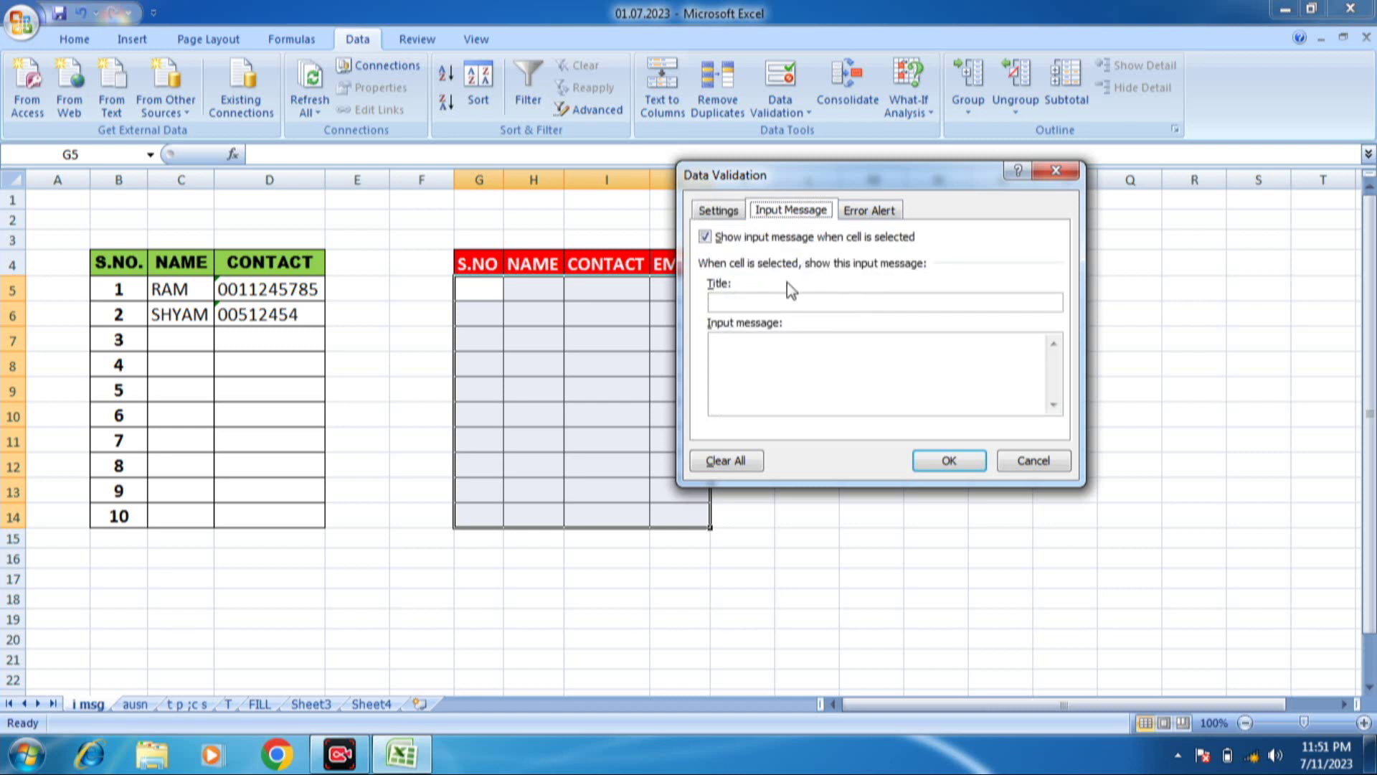
{"action": "left_click", "coordinate": [765, 301]}
{"action": "type", "text": "INFO"}
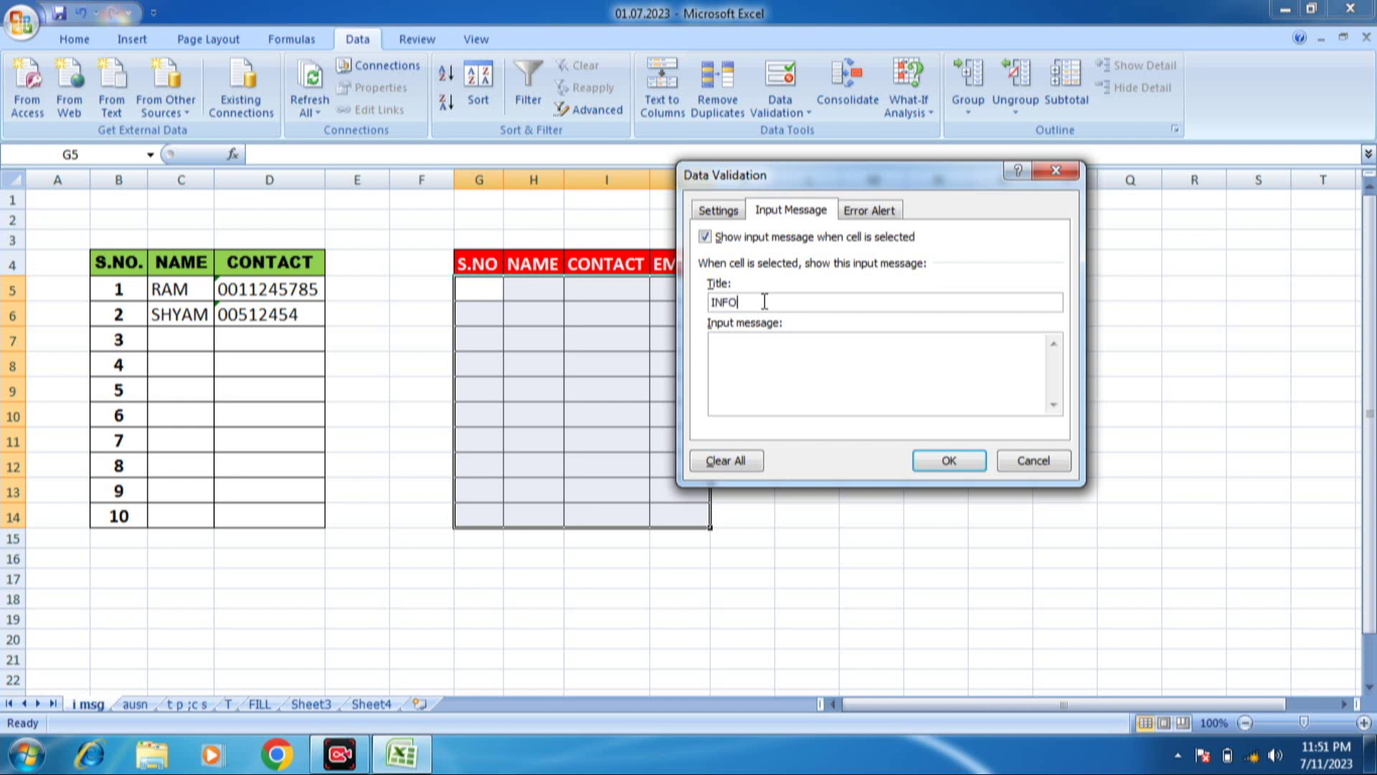
{"action": "left_click", "coordinate": [738, 364]}
{"action": "type", "text": "TTER"}
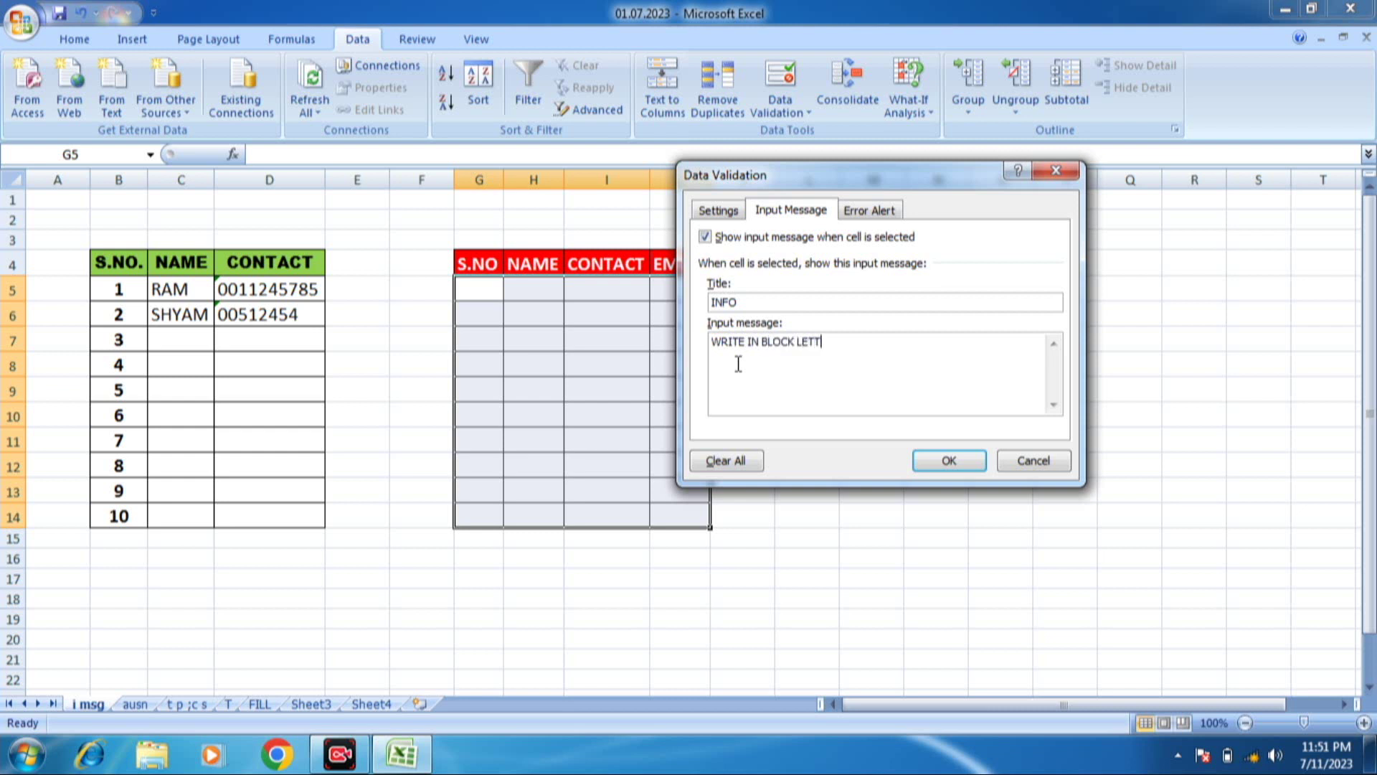
{"action": "left_click", "coordinate": [964, 466]}
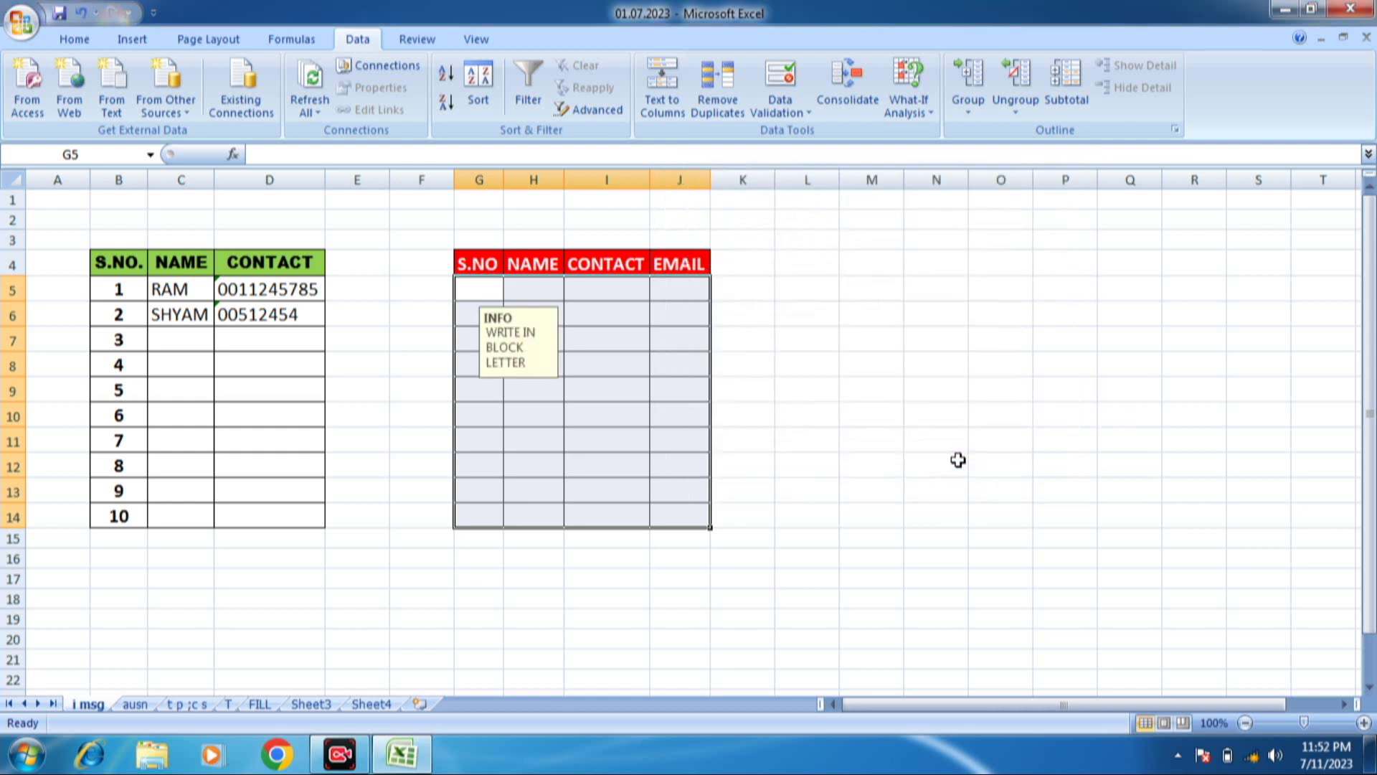
Confirm the INFO message pops up in cells I8, H5, H9, I9, I11 and I10.
{"action": "left_click", "coordinate": [644, 439]}
{"action": "left_click", "coordinate": [584, 364]}
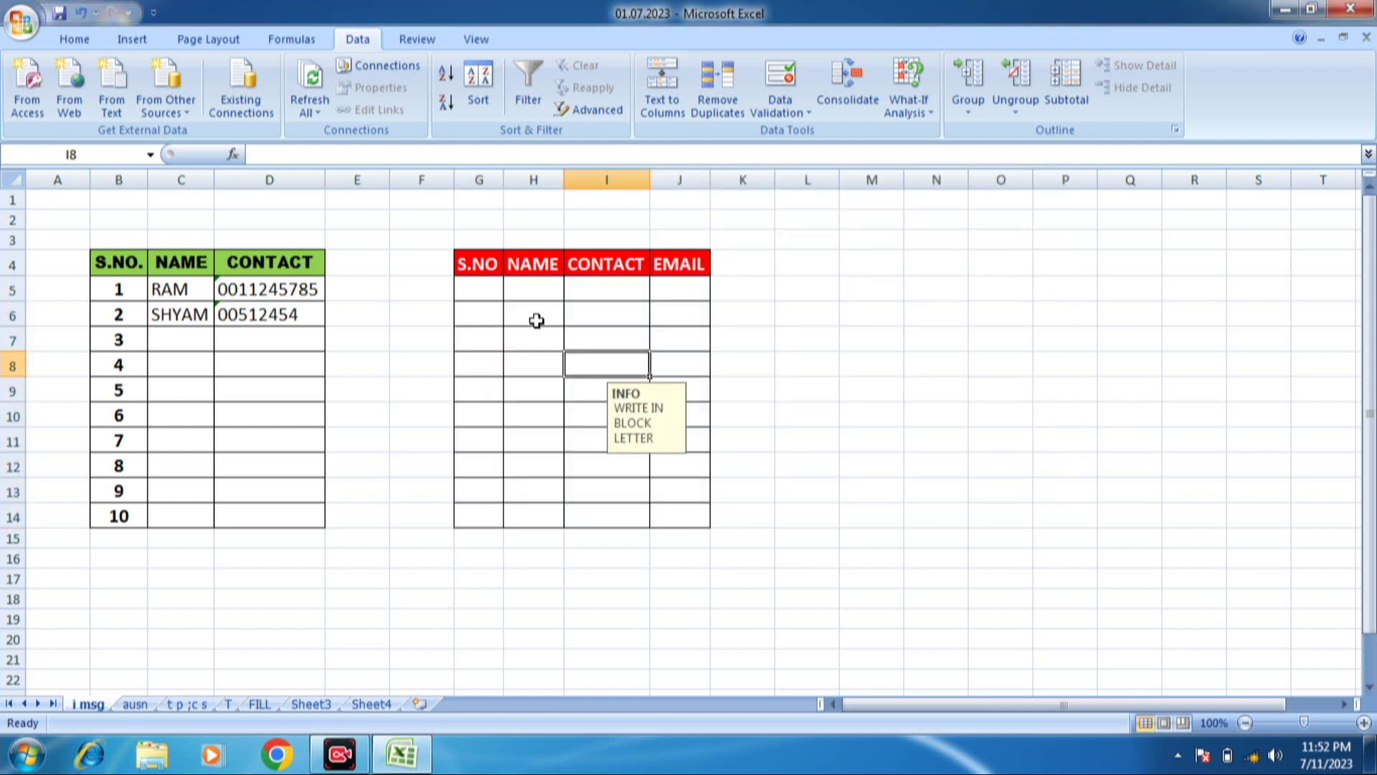
{"action": "left_click", "coordinate": [523, 298]}
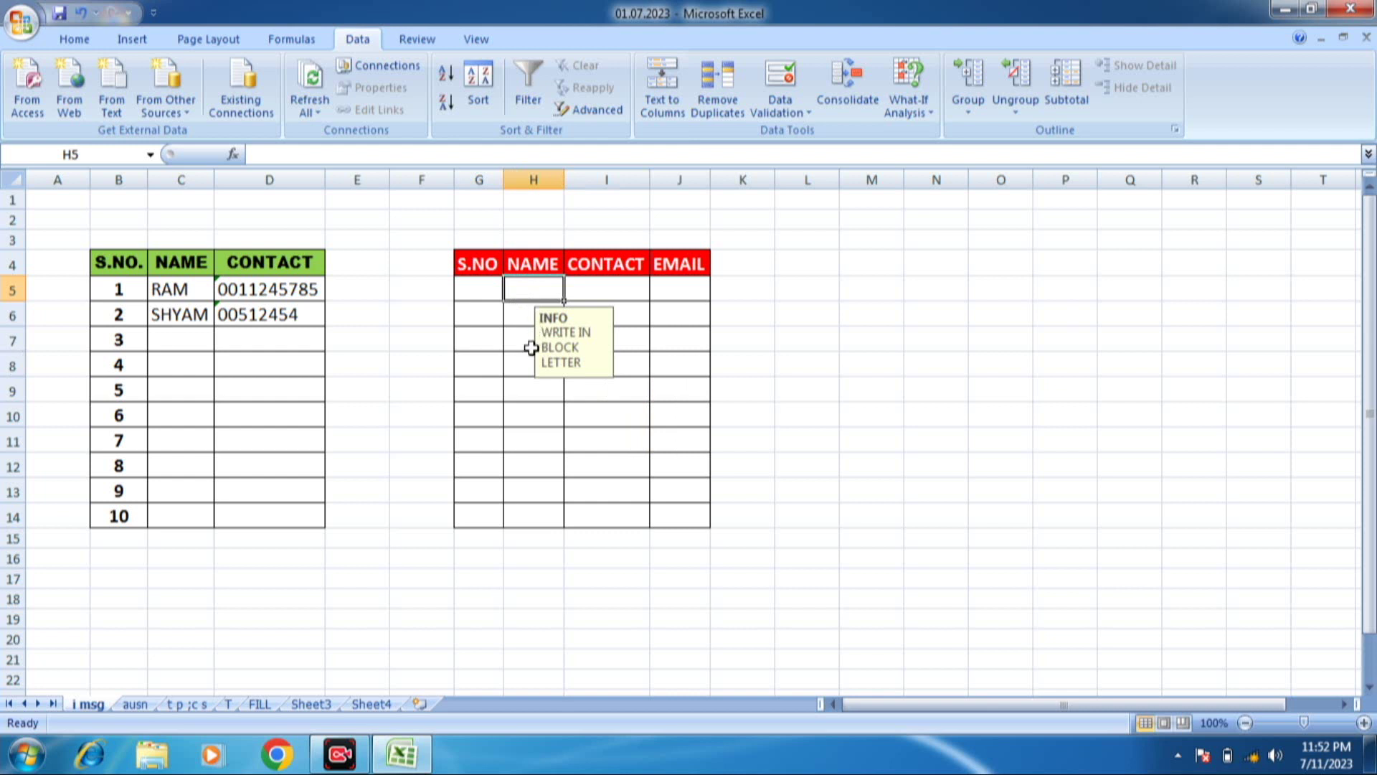
{"action": "left_click", "coordinate": [536, 383]}
{"action": "left_click", "coordinate": [601, 382]}
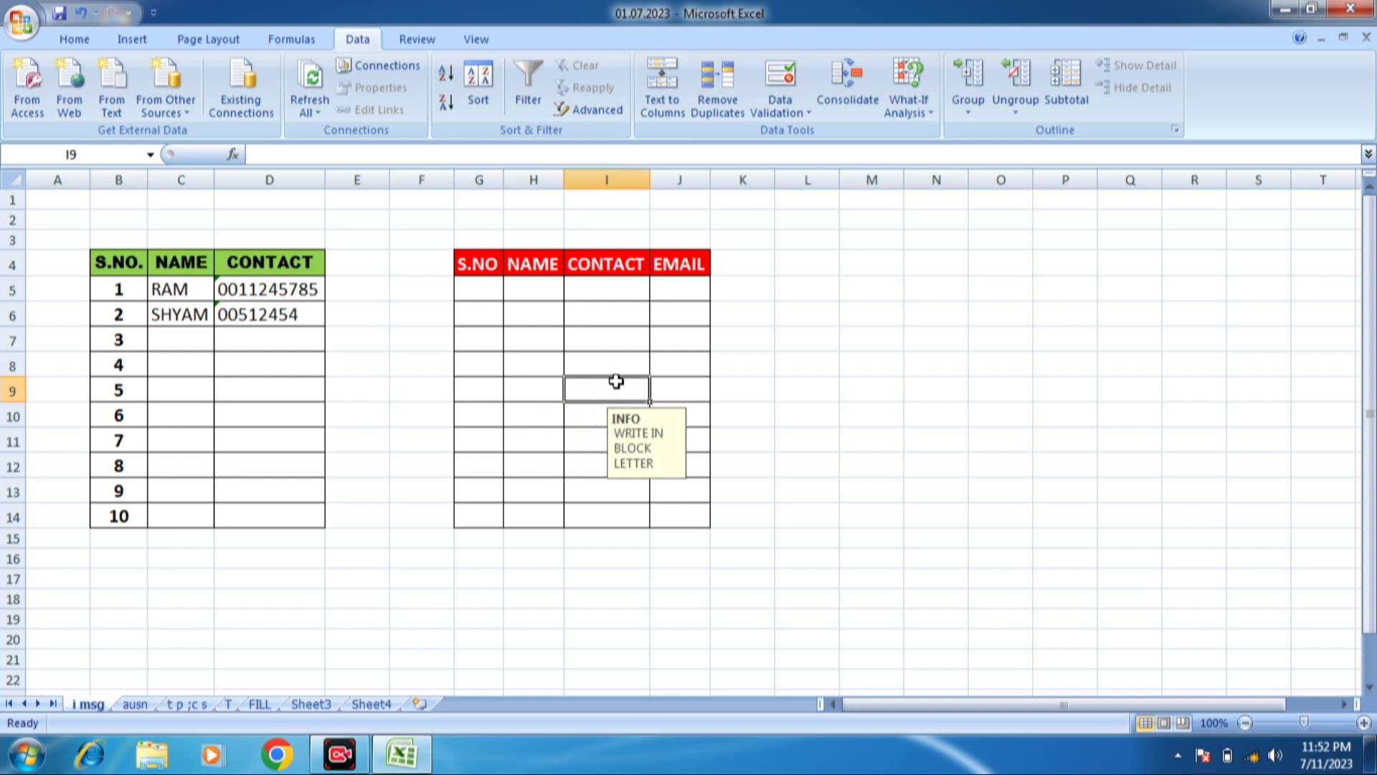
{"action": "left_click", "coordinate": [630, 445]}
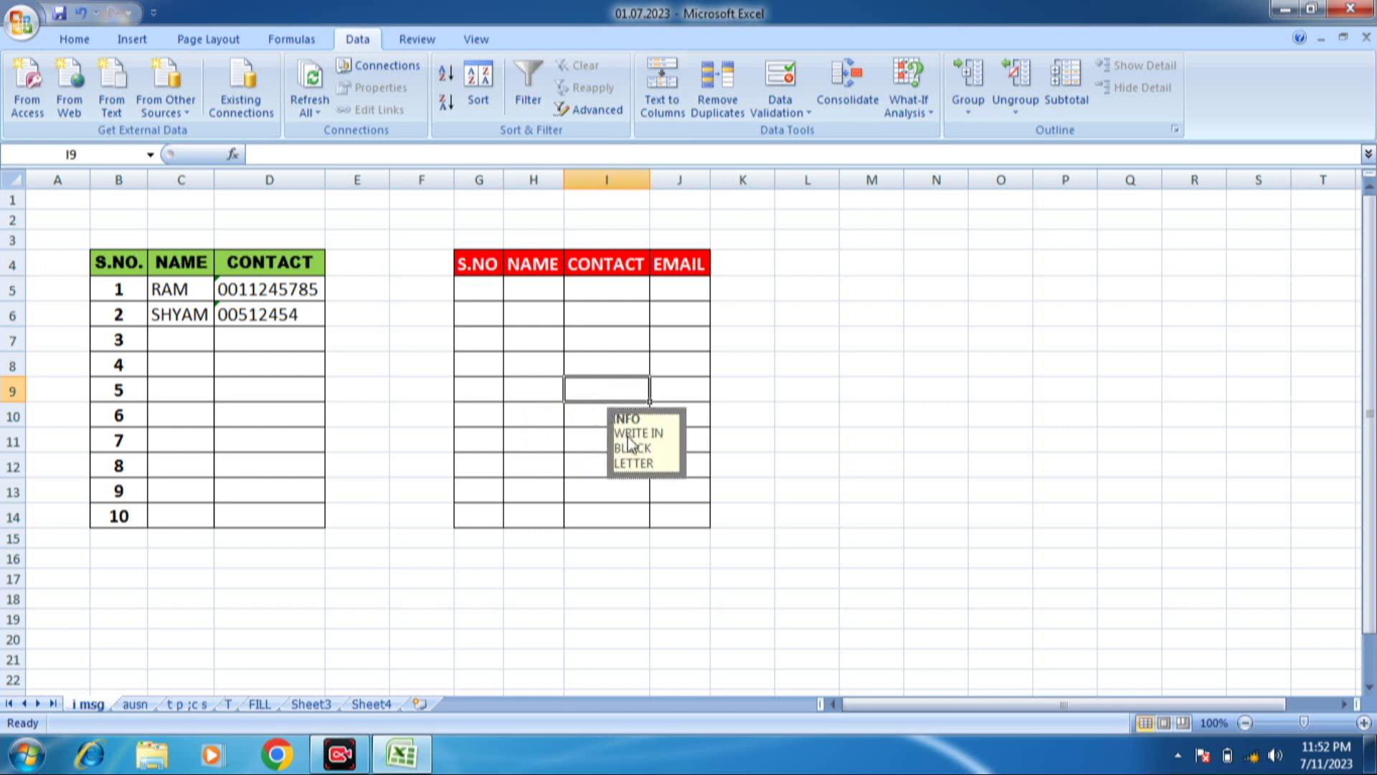
{"action": "left_click", "coordinate": [586, 445]}
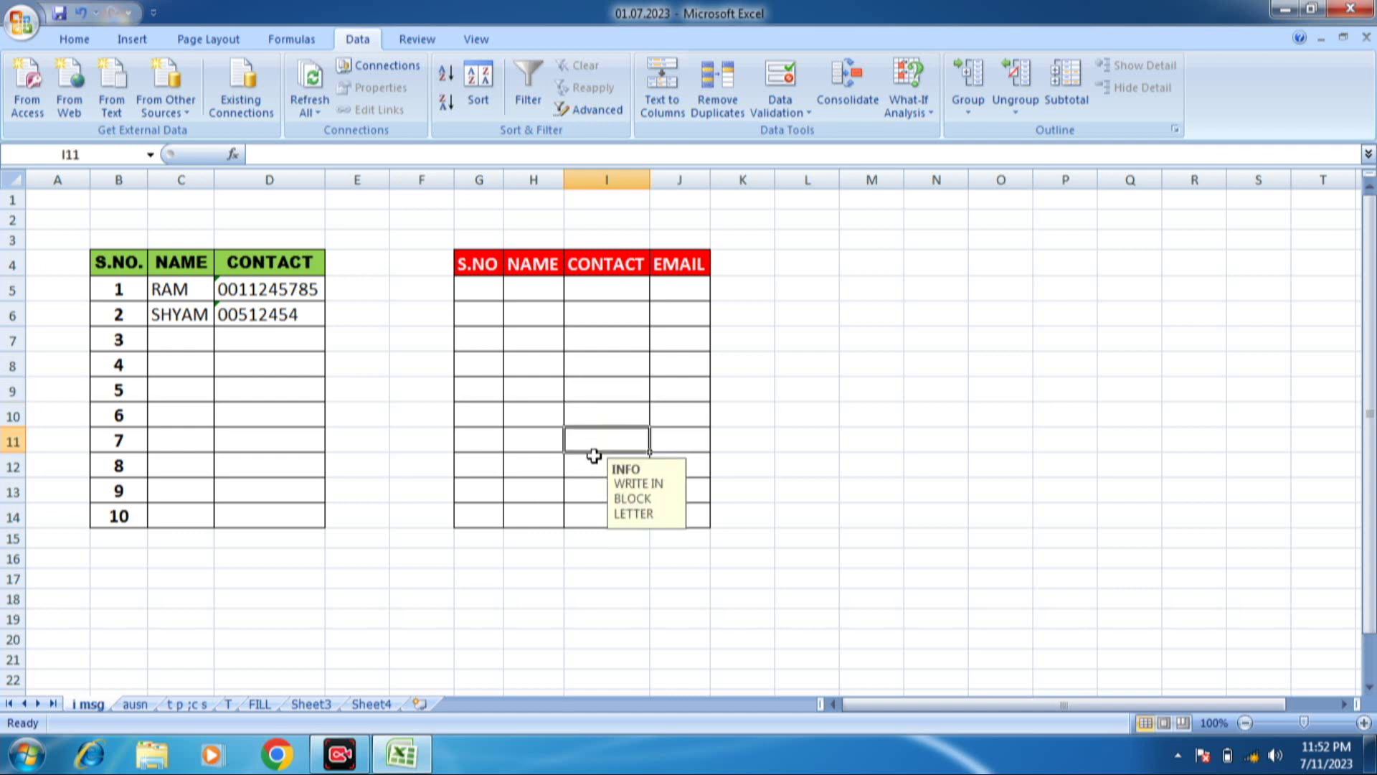
{"action": "left_click", "coordinate": [600, 411]}
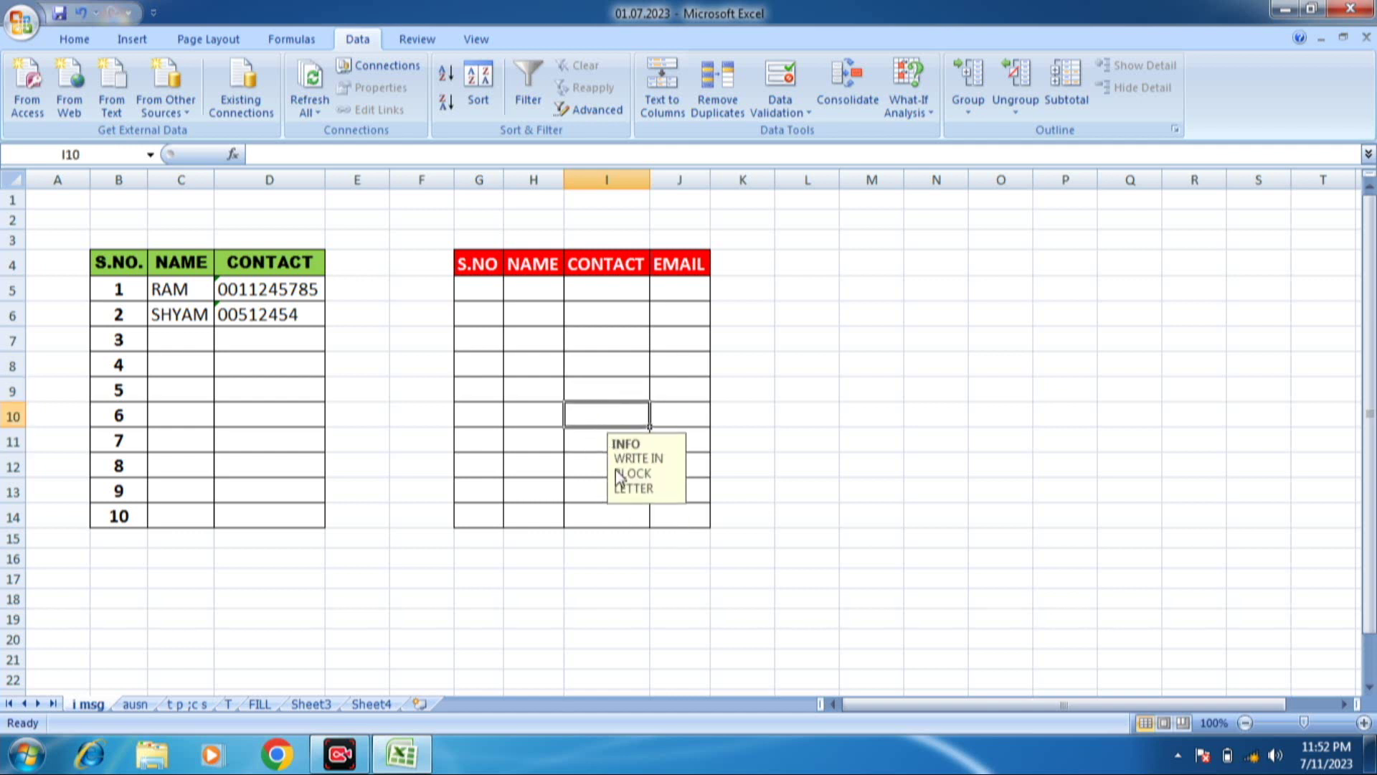
{"action": "left_click", "coordinate": [134, 705]}
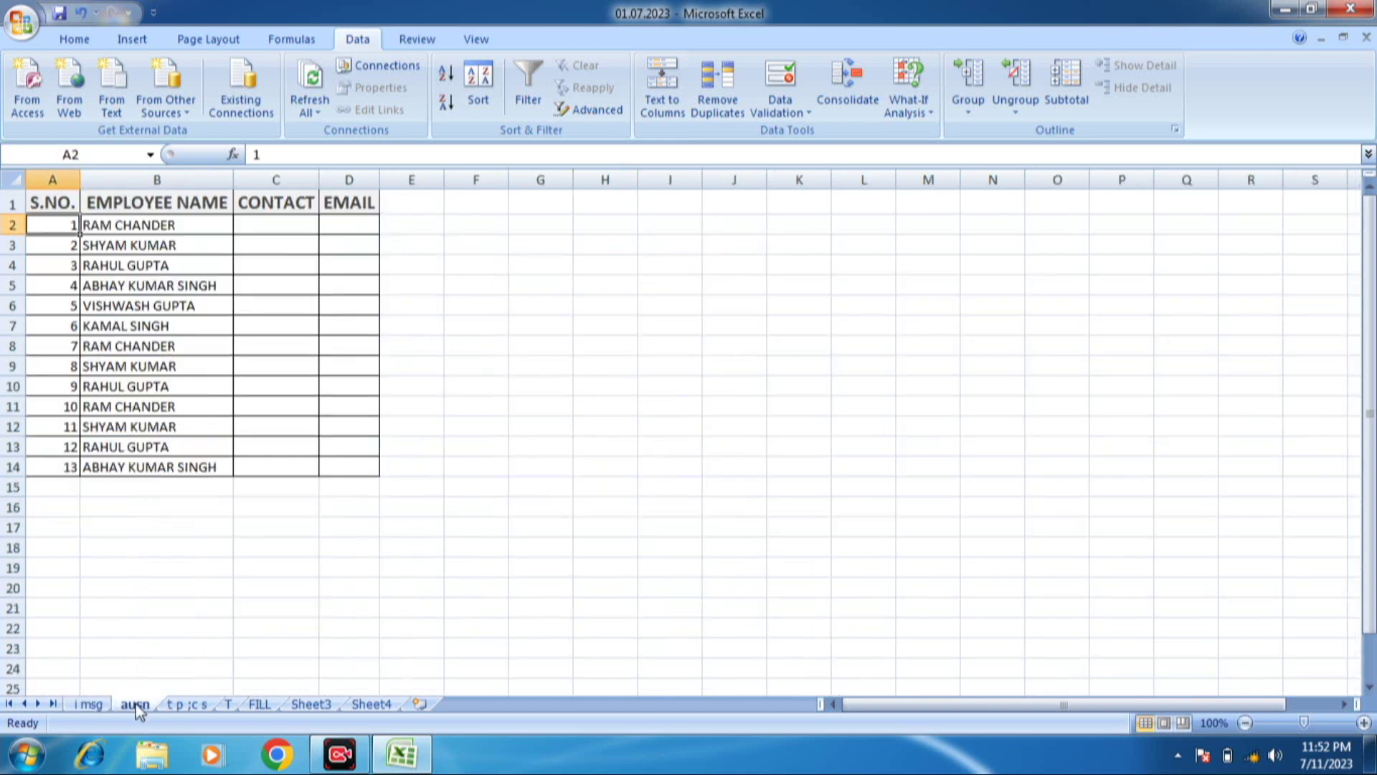
{"action": "left_click", "coordinate": [137, 345]}
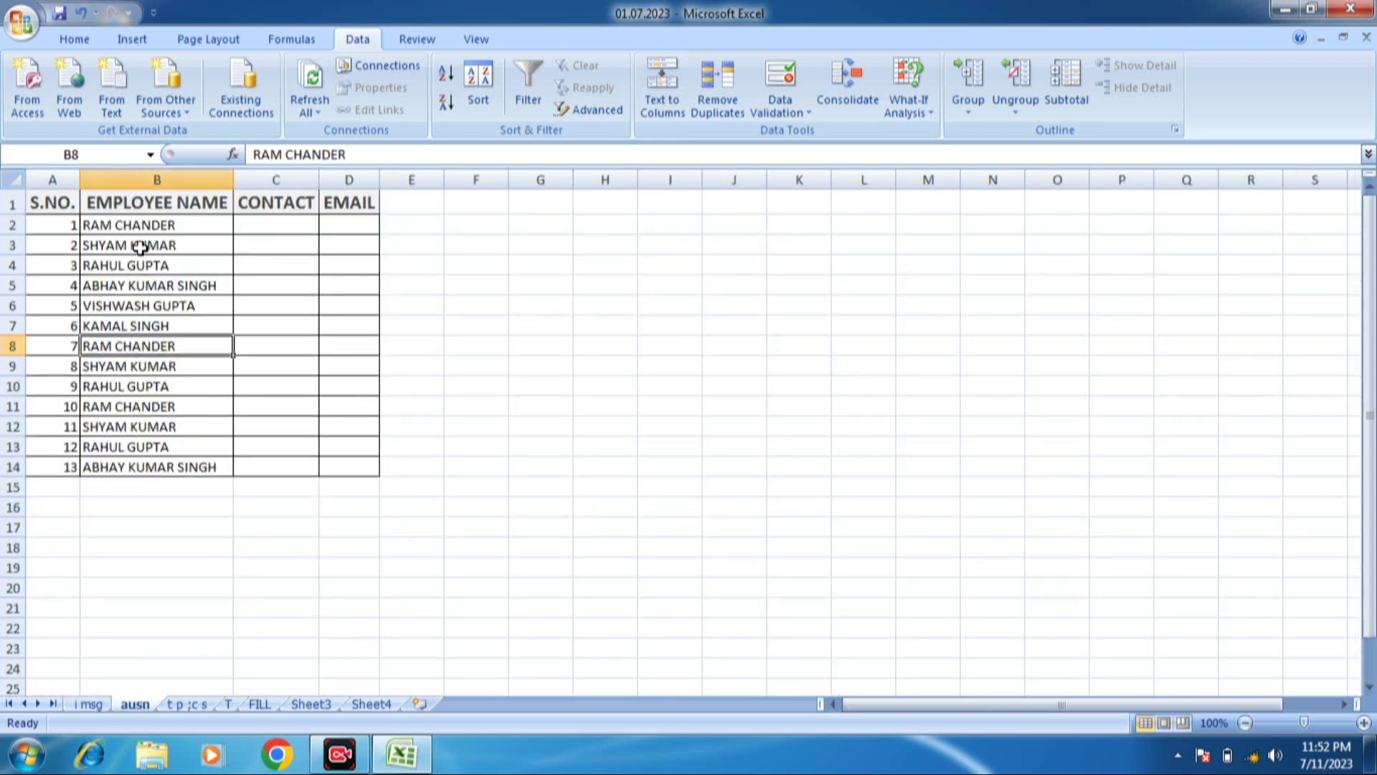
{"action": "scroll", "coordinate": [140, 238], "scroll_direction": "up", "scroll_amount": 5, "text": "ctrl"}
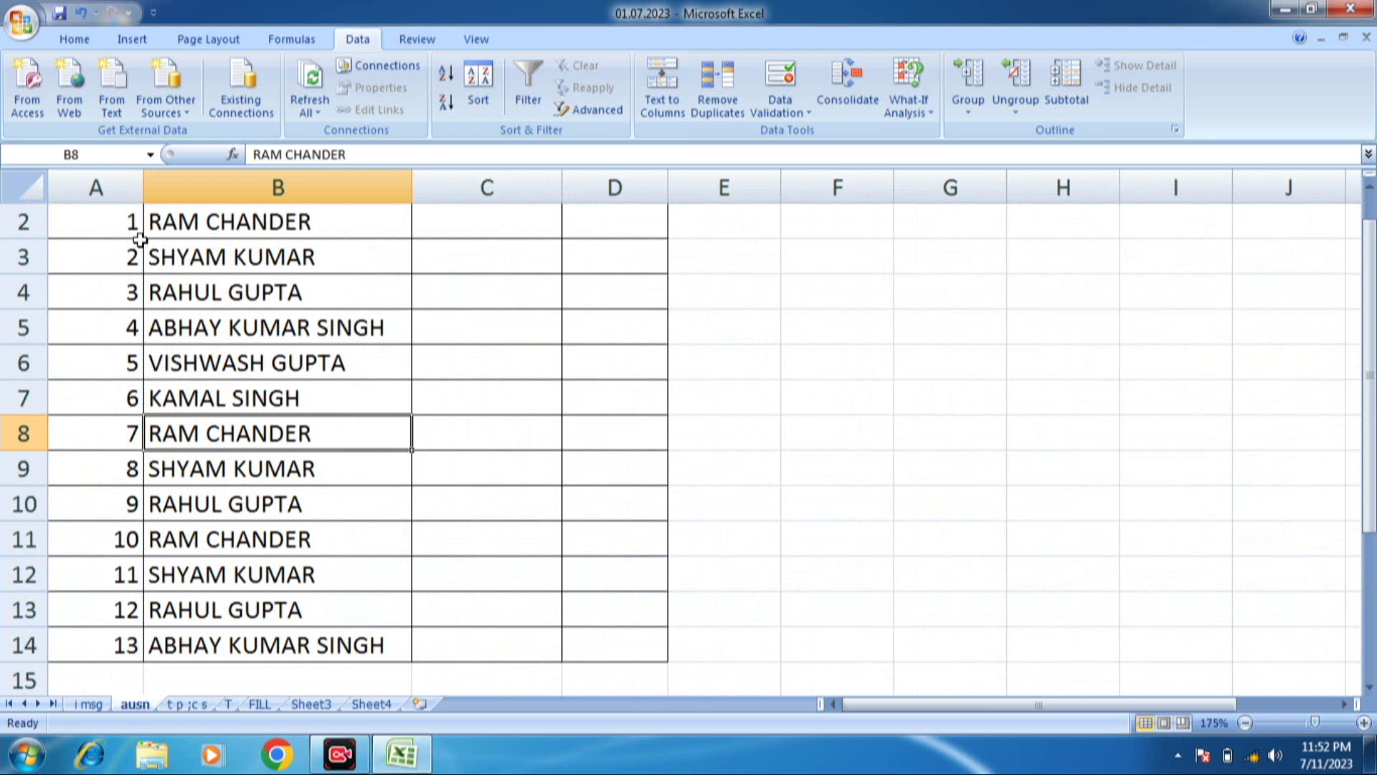
{"action": "scroll", "coordinate": [140, 239], "scroll_direction": "down", "scroll_amount": 4, "text": "ctrl"}
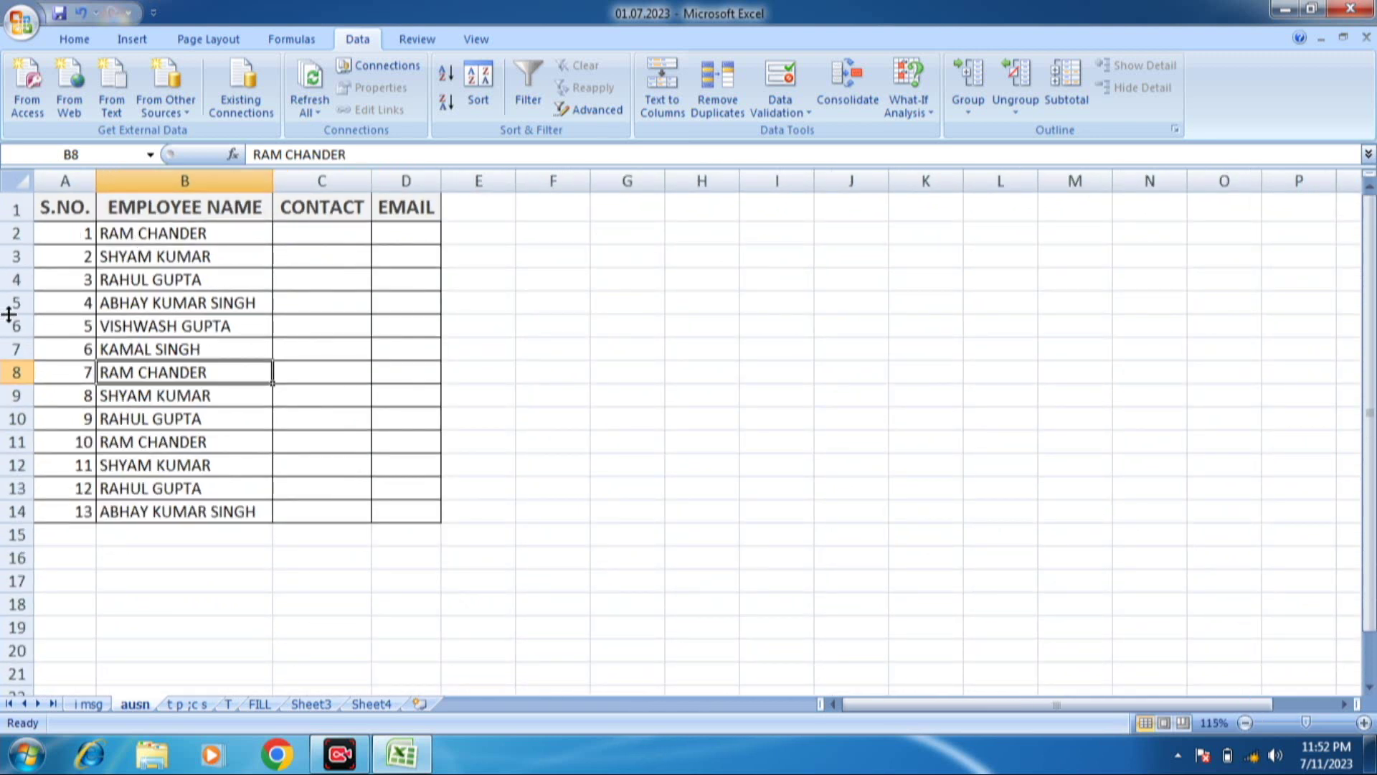
{"action": "left_click", "coordinate": [92, 235]}
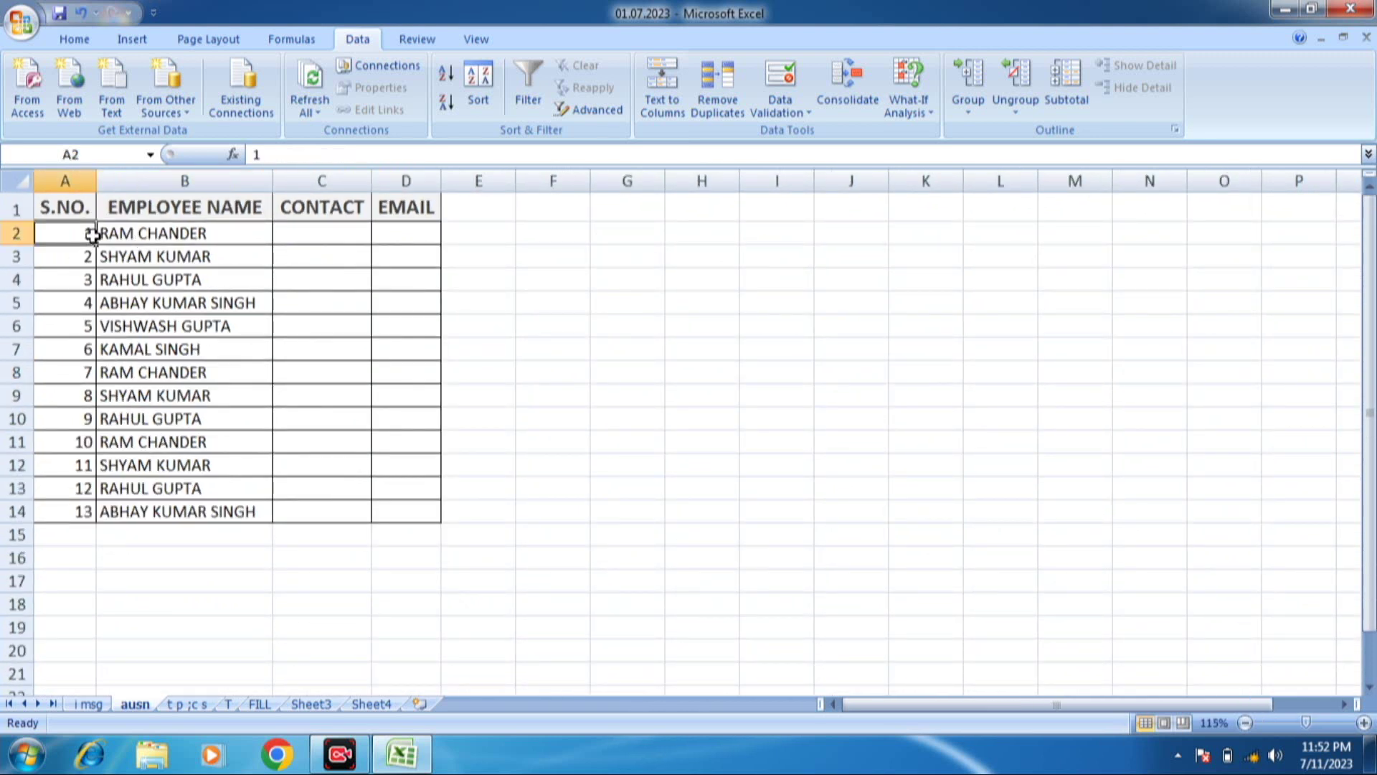
{"action": "left_click", "coordinate": [90, 256]}
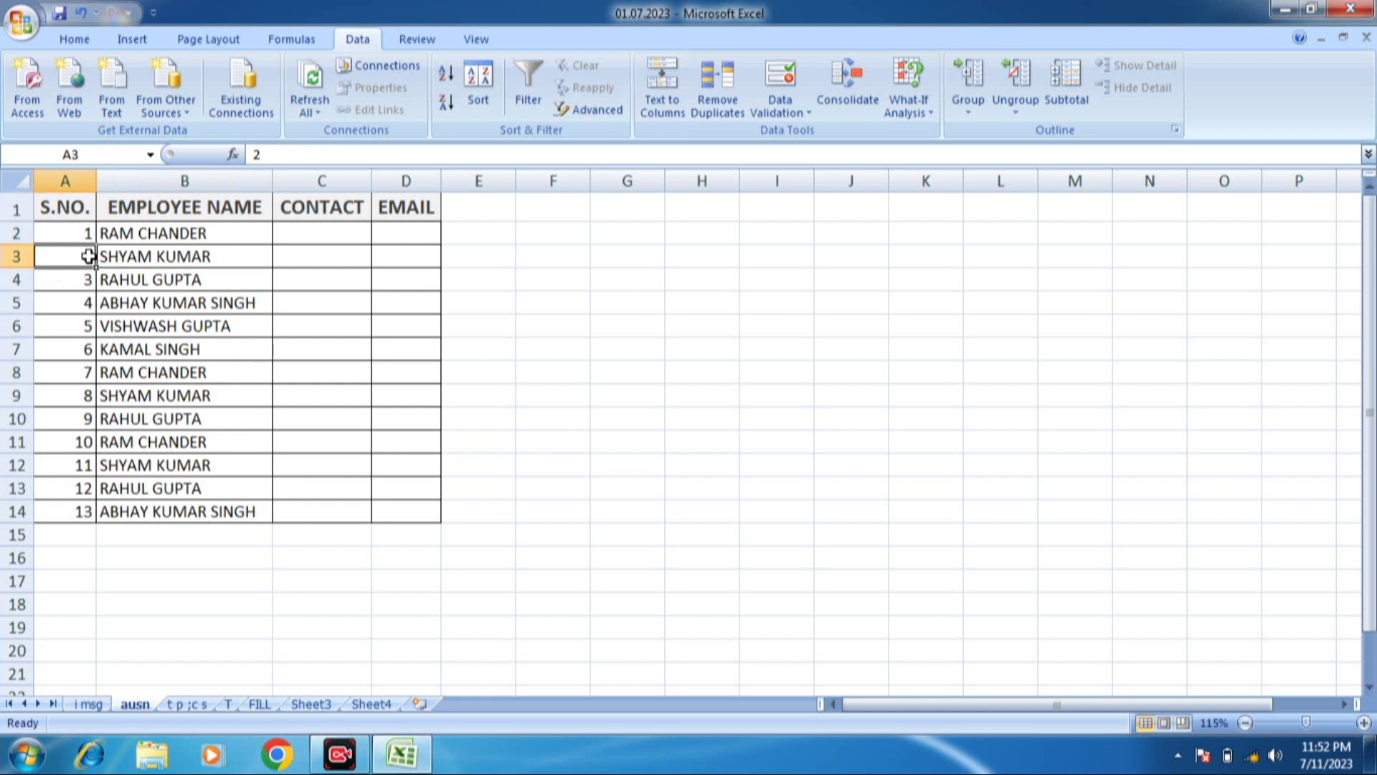
{"action": "left_click", "coordinate": [5, 280]}
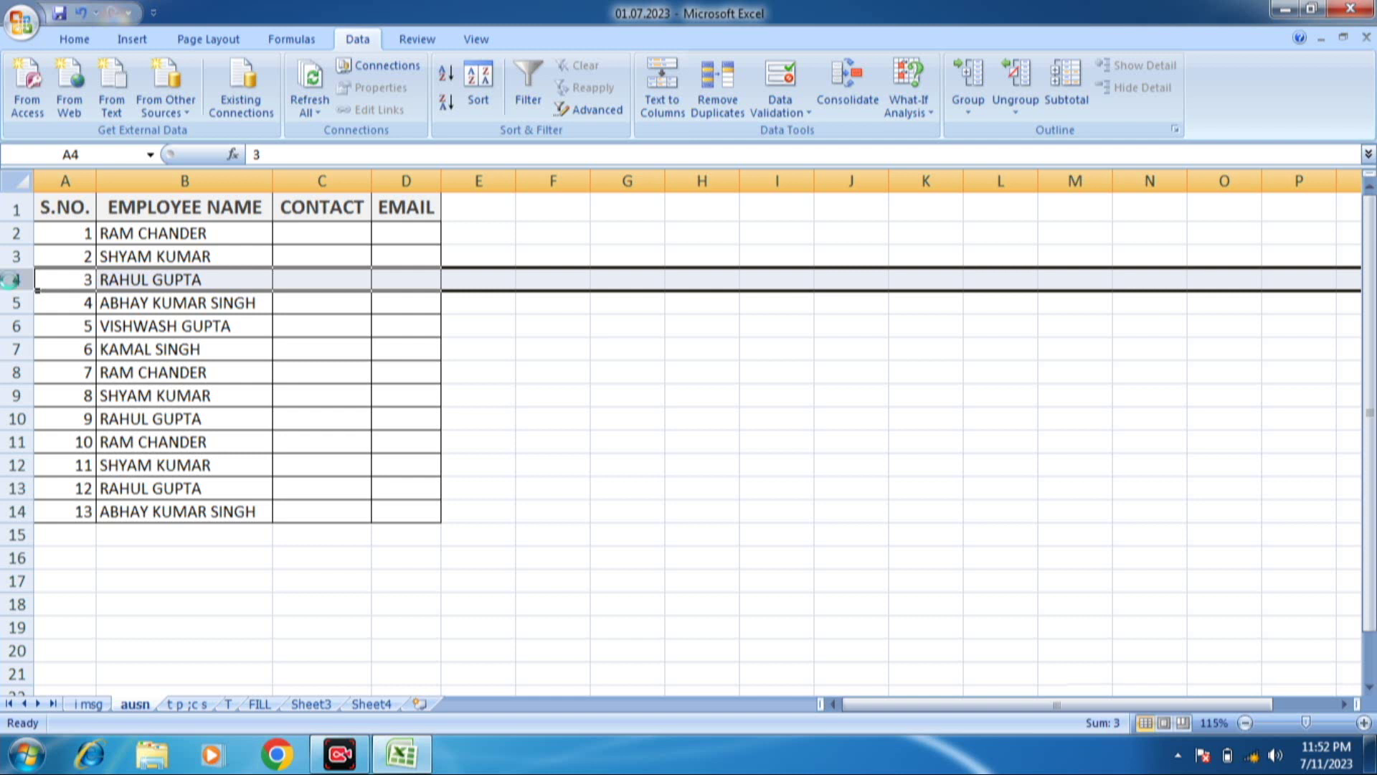
{"action": "key", "text": "ctrl+minus"}
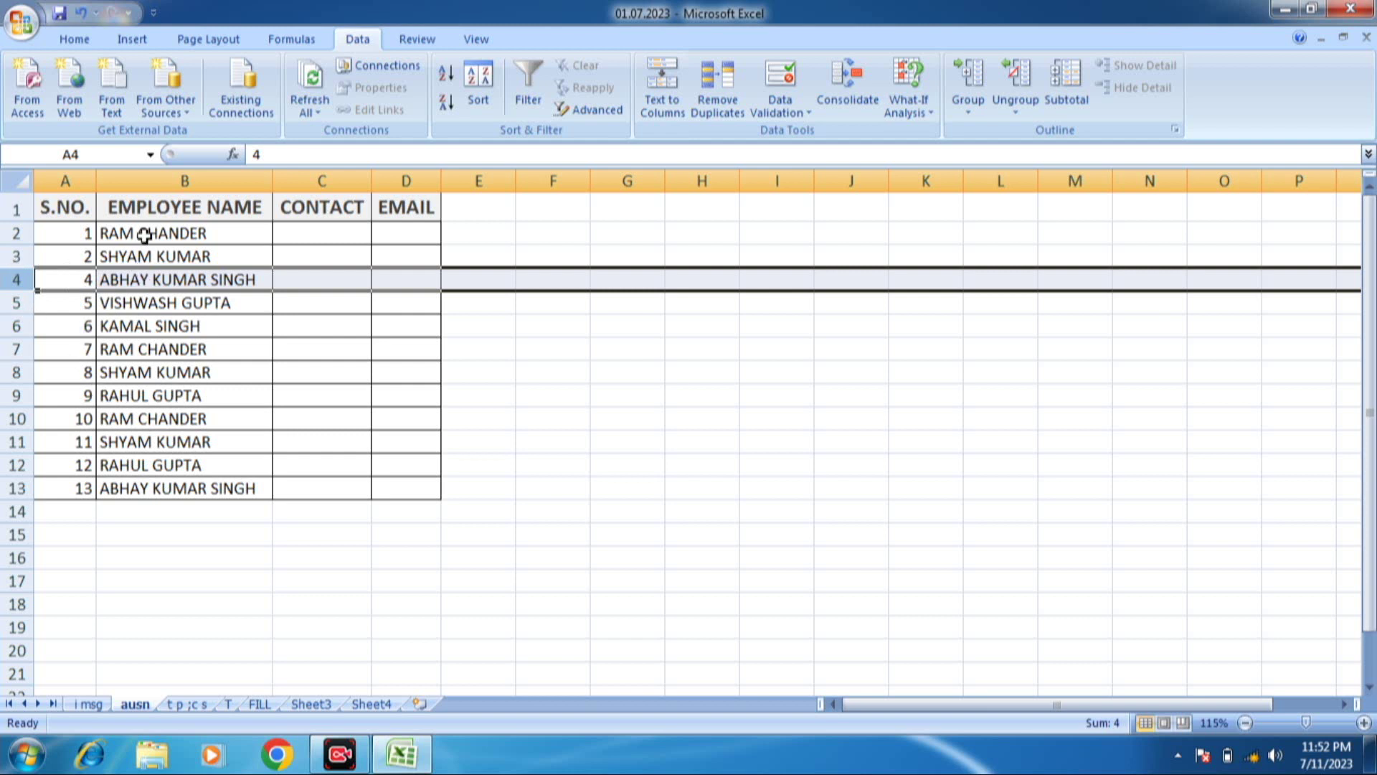
{"action": "left_click", "coordinate": [82, 229]}
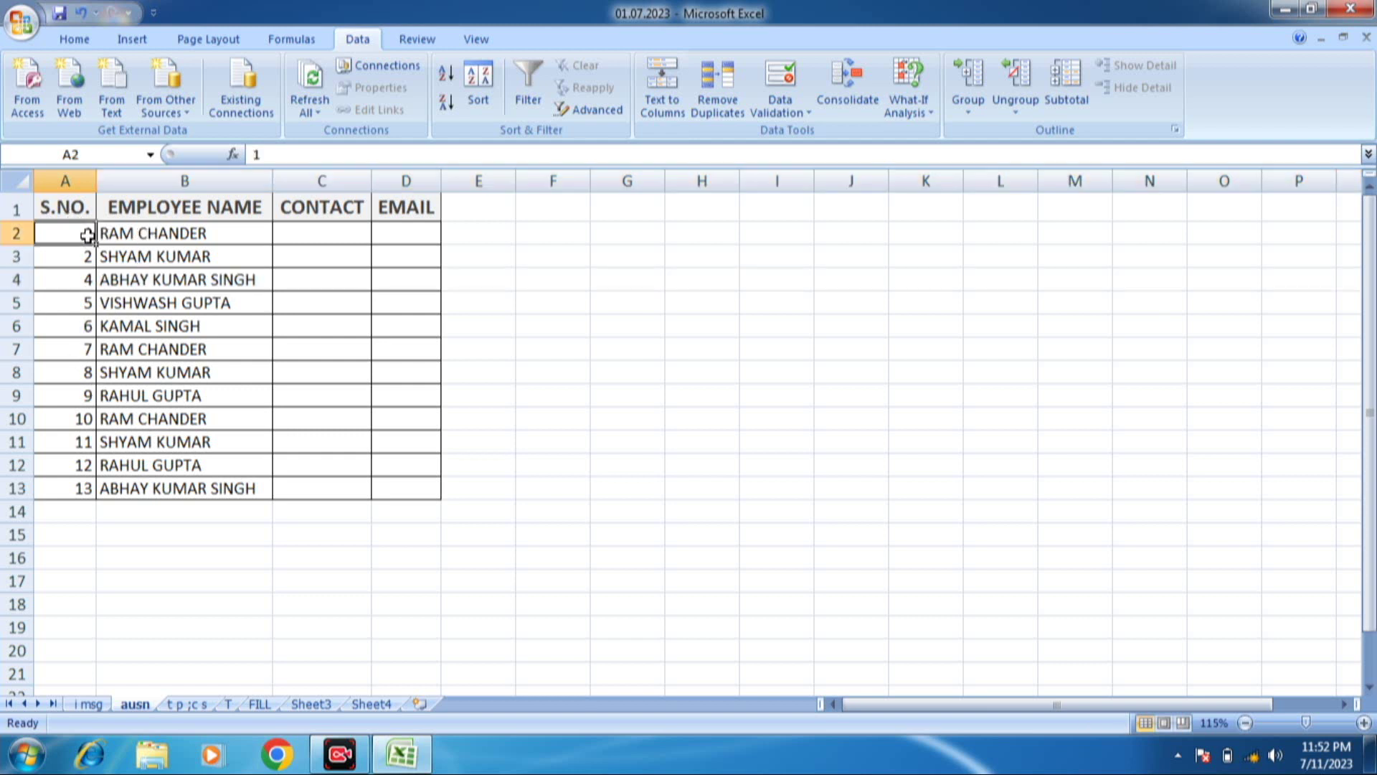
{"action": "left_click_drag", "start_coordinate": [89, 238], "coordinate": [89, 253]}
{"action": "left_click", "coordinate": [89, 256]}
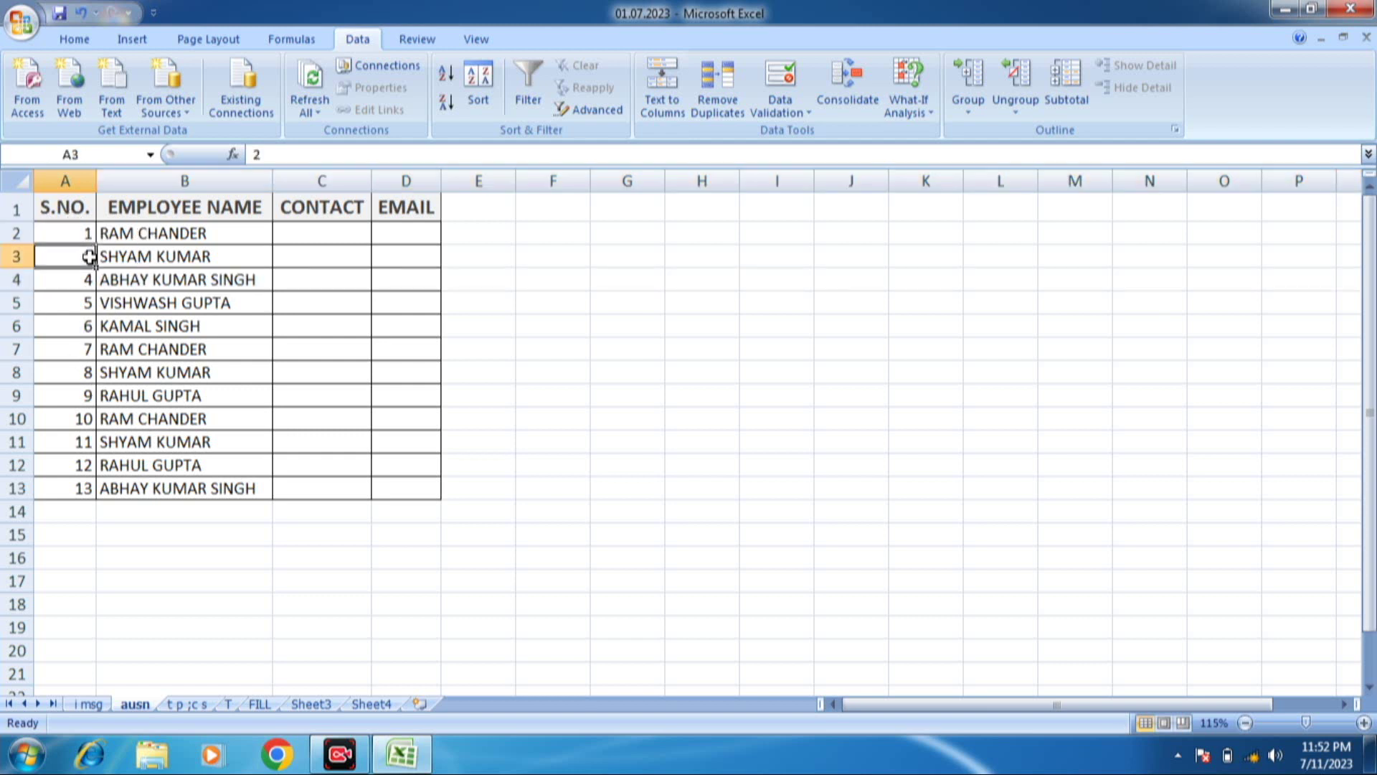
{"action": "left_click", "coordinate": [86, 278]}
{"action": "left_click", "coordinate": [87, 301]}
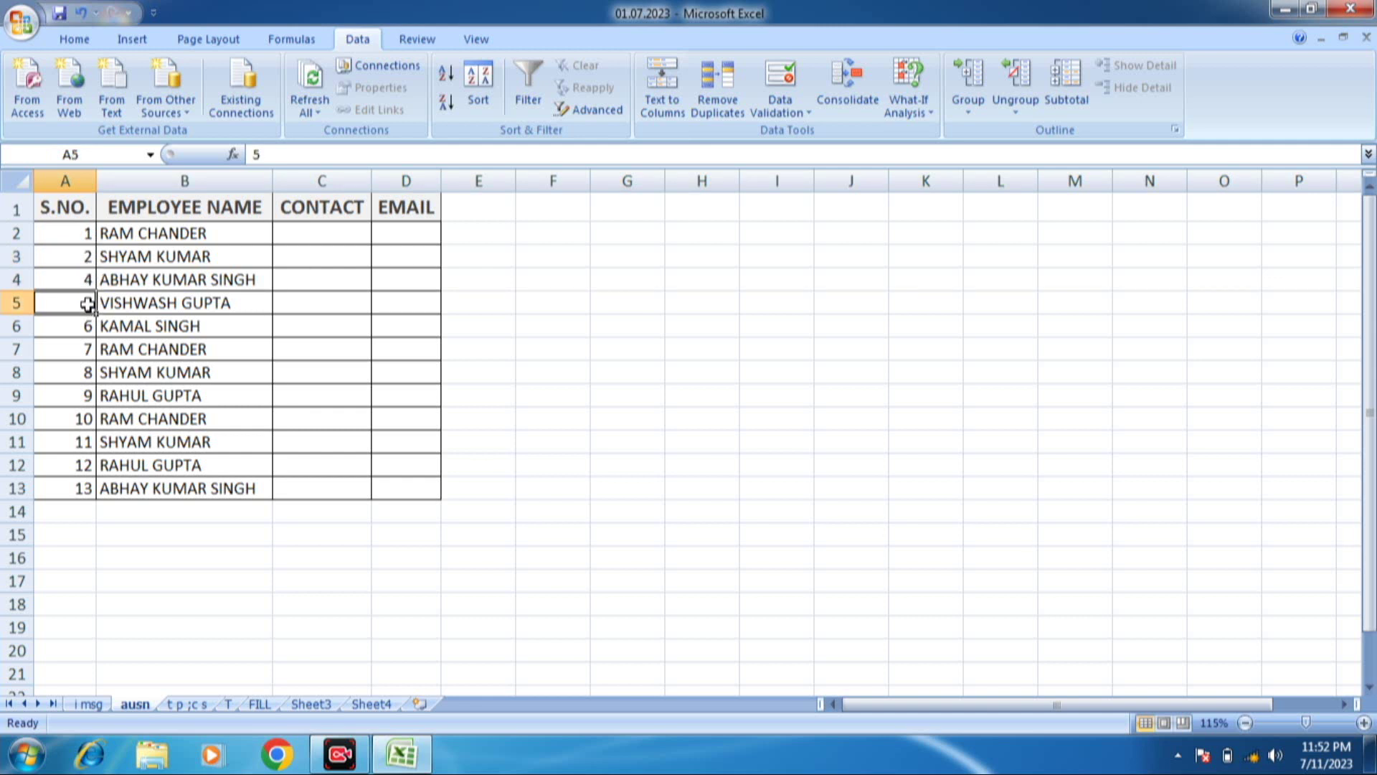
{"action": "left_click", "coordinate": [79, 333]}
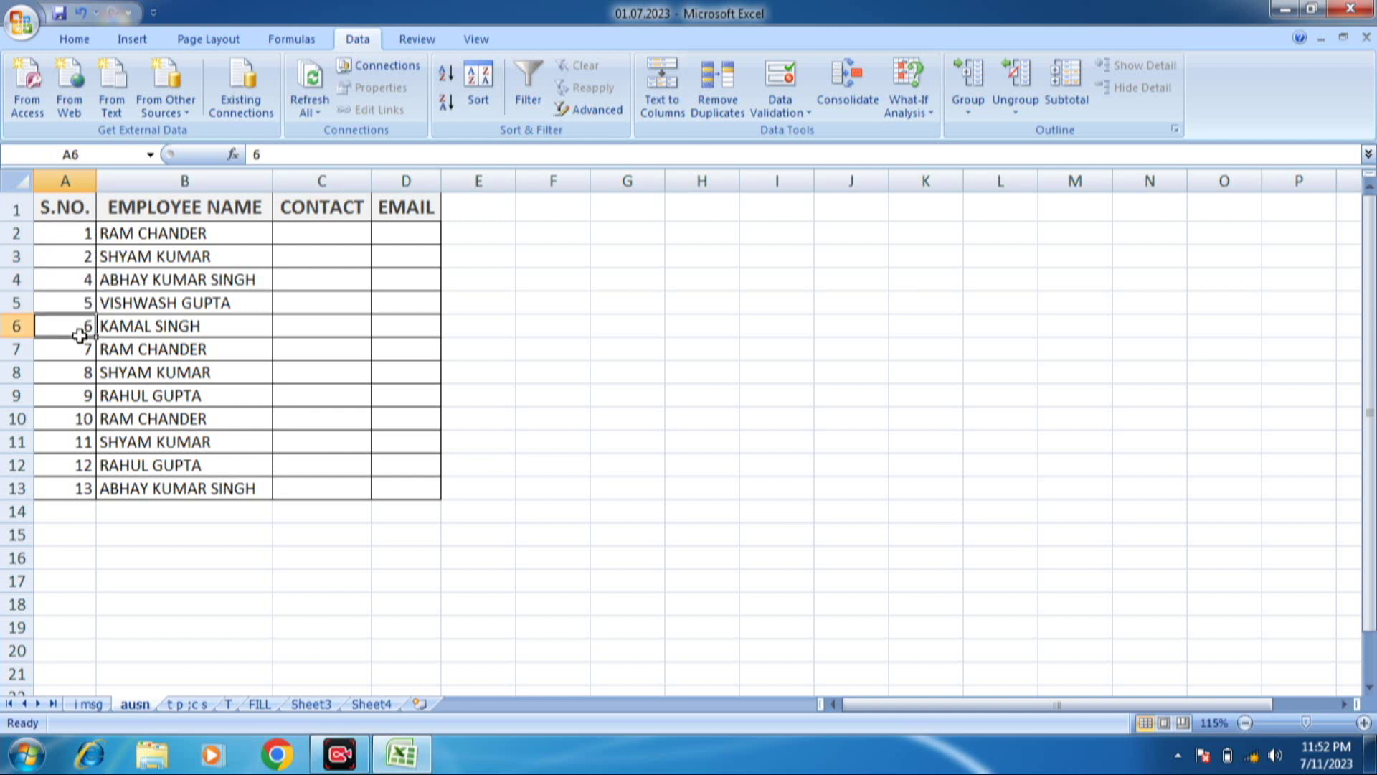
Undo the deletion, then clear the typed serial numbers 1–13 in A2:A14.
{"action": "key", "text": "ctrl+z"}
{"action": "left_click", "coordinate": [81, 236]}
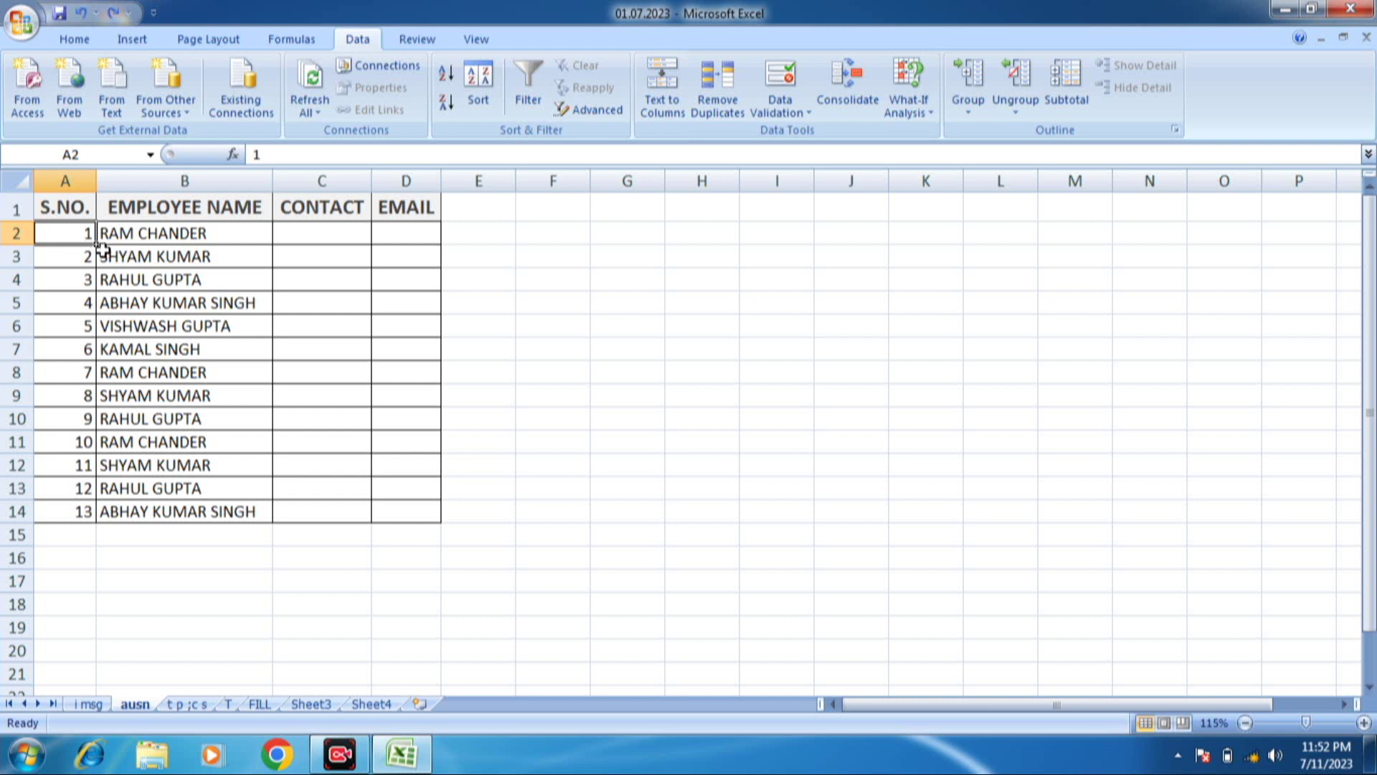
{"action": "mouse_move", "coordinate": [50, 238]}
{"action": "left_mouse_down"}
{"action": "mouse_move", "coordinate": [73, 366]}
{"action": "mouse_move", "coordinate": [71, 518]}
{"action": "left_mouse_up"}
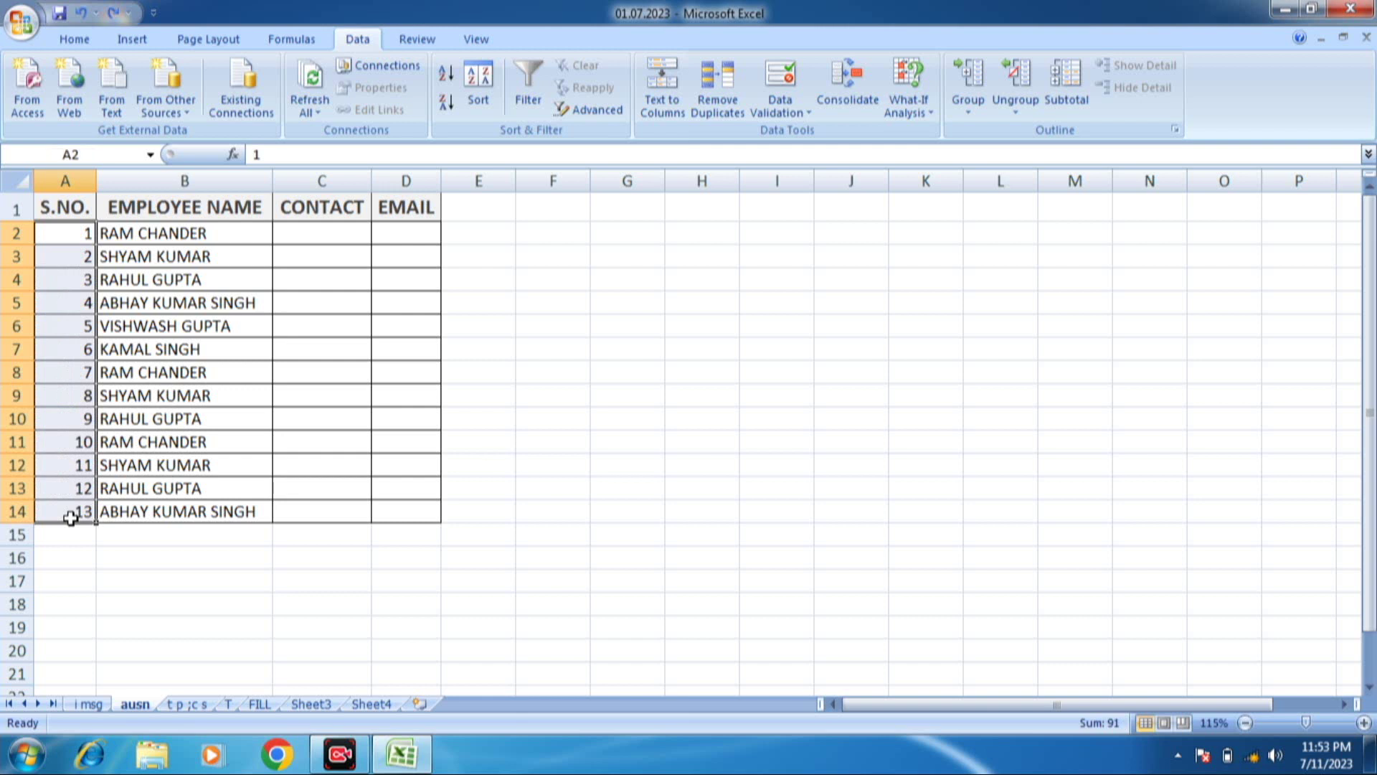
{"action": "key", "text": "Delete"}
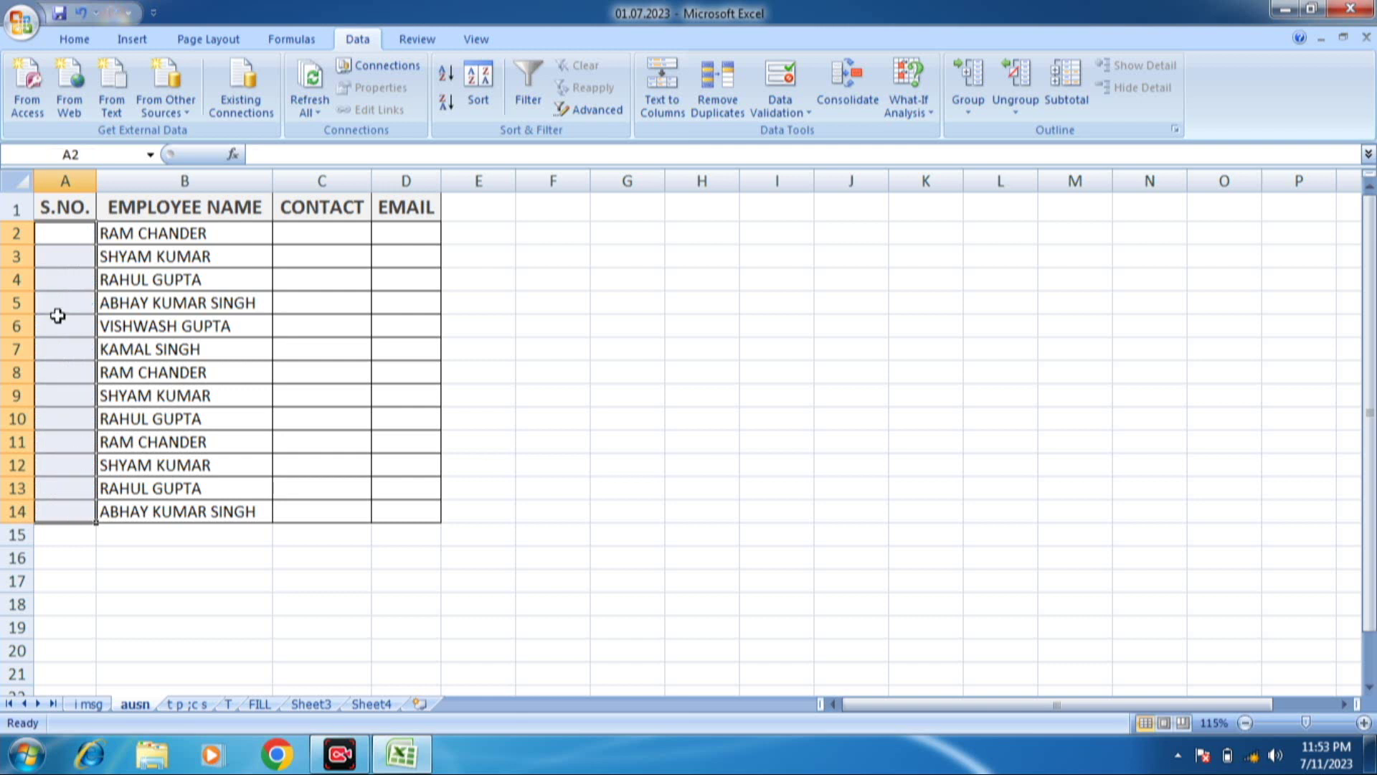
{"action": "left_click", "coordinate": [86, 231]}
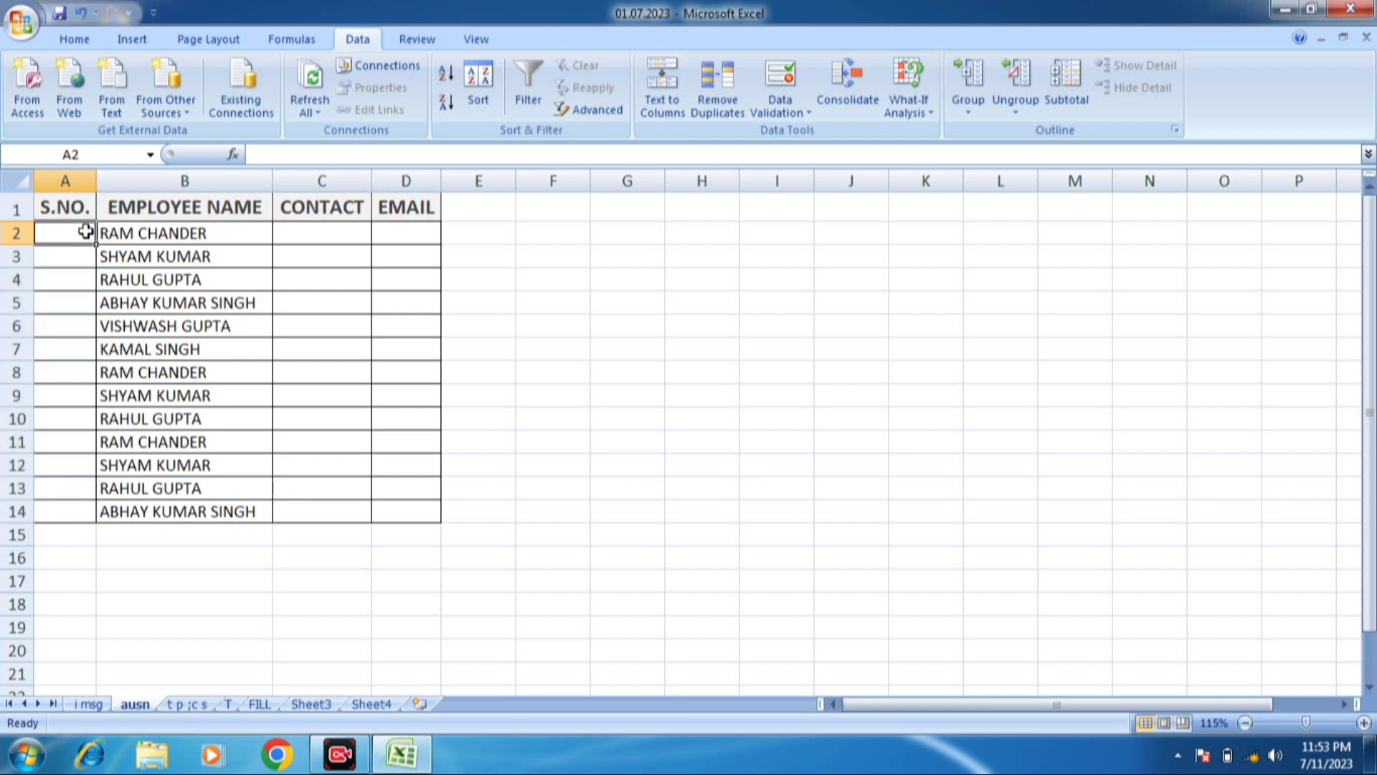
{"action": "type", "text": "="}
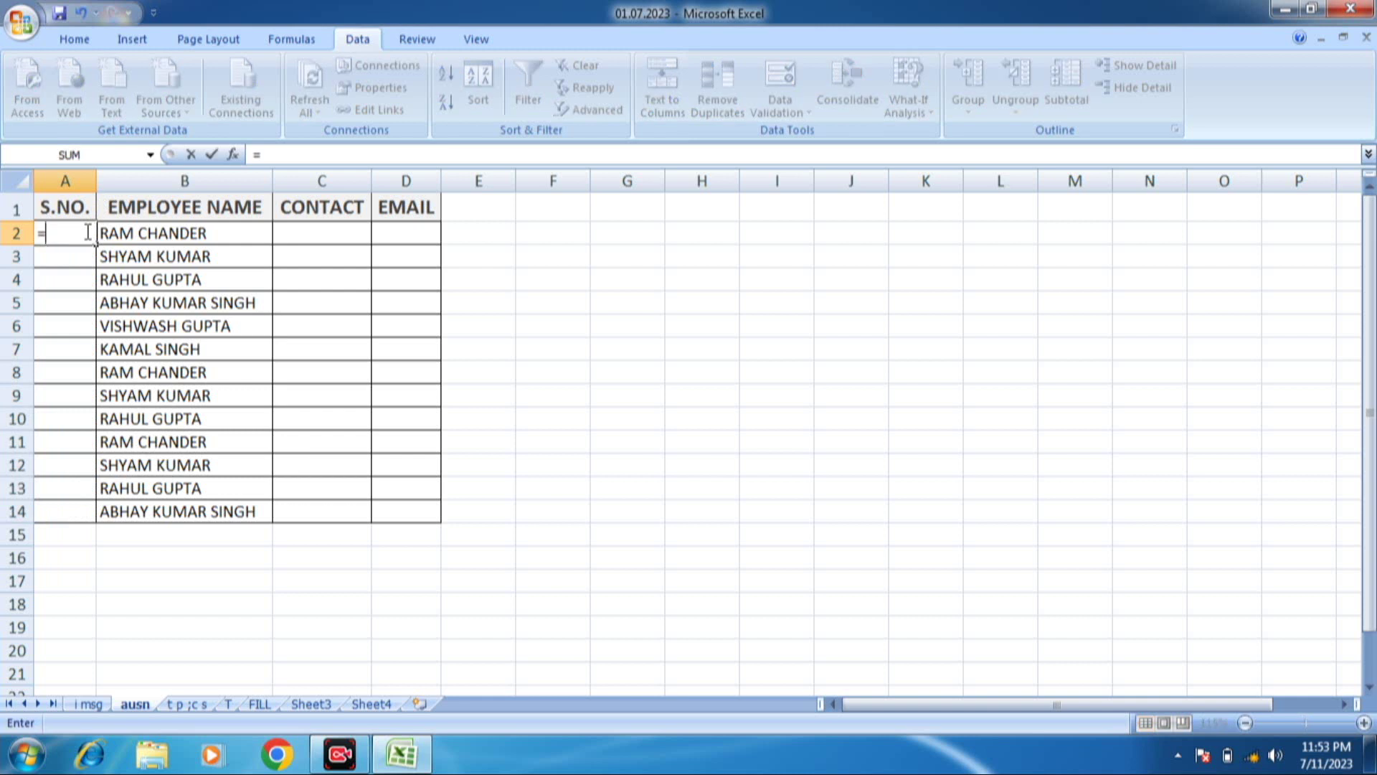
{"action": "type", "text": "ROW"}
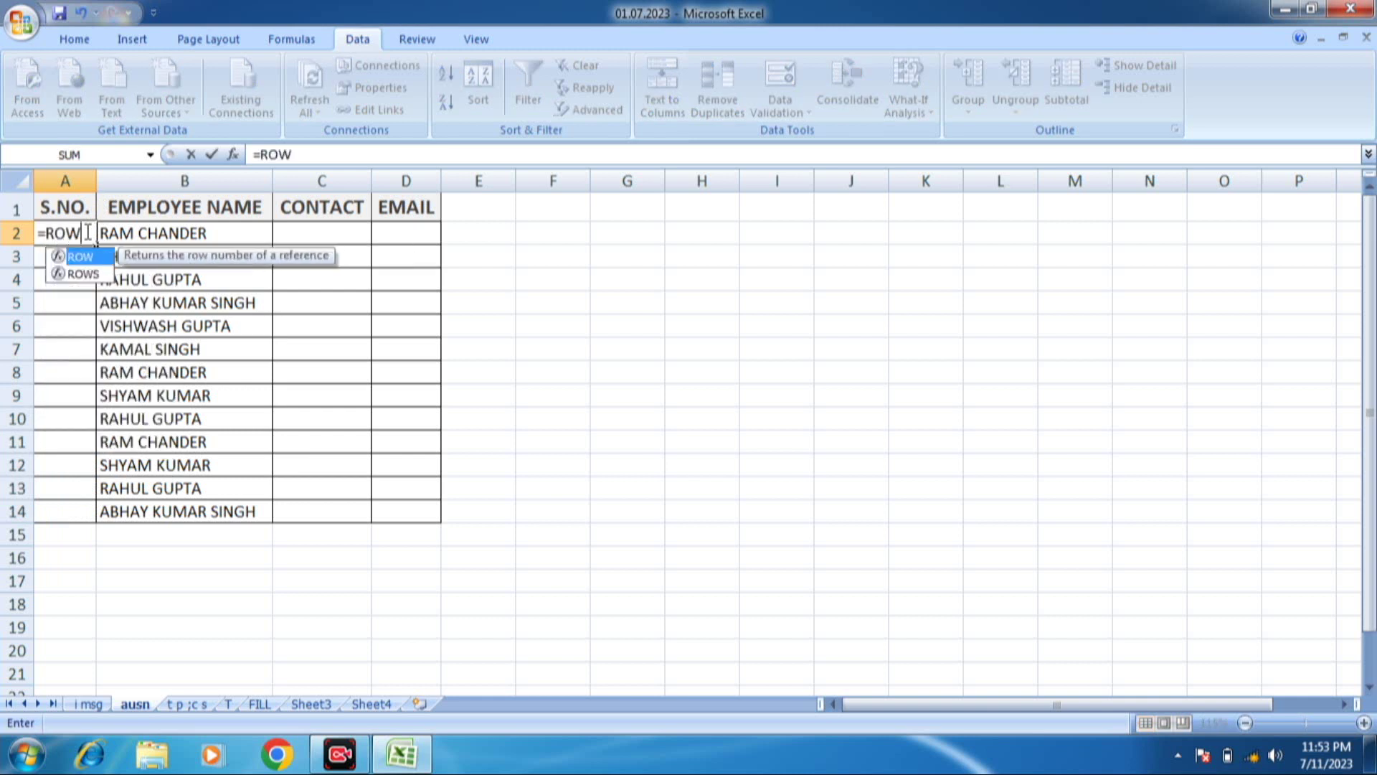
{"action": "type", "text": "("}
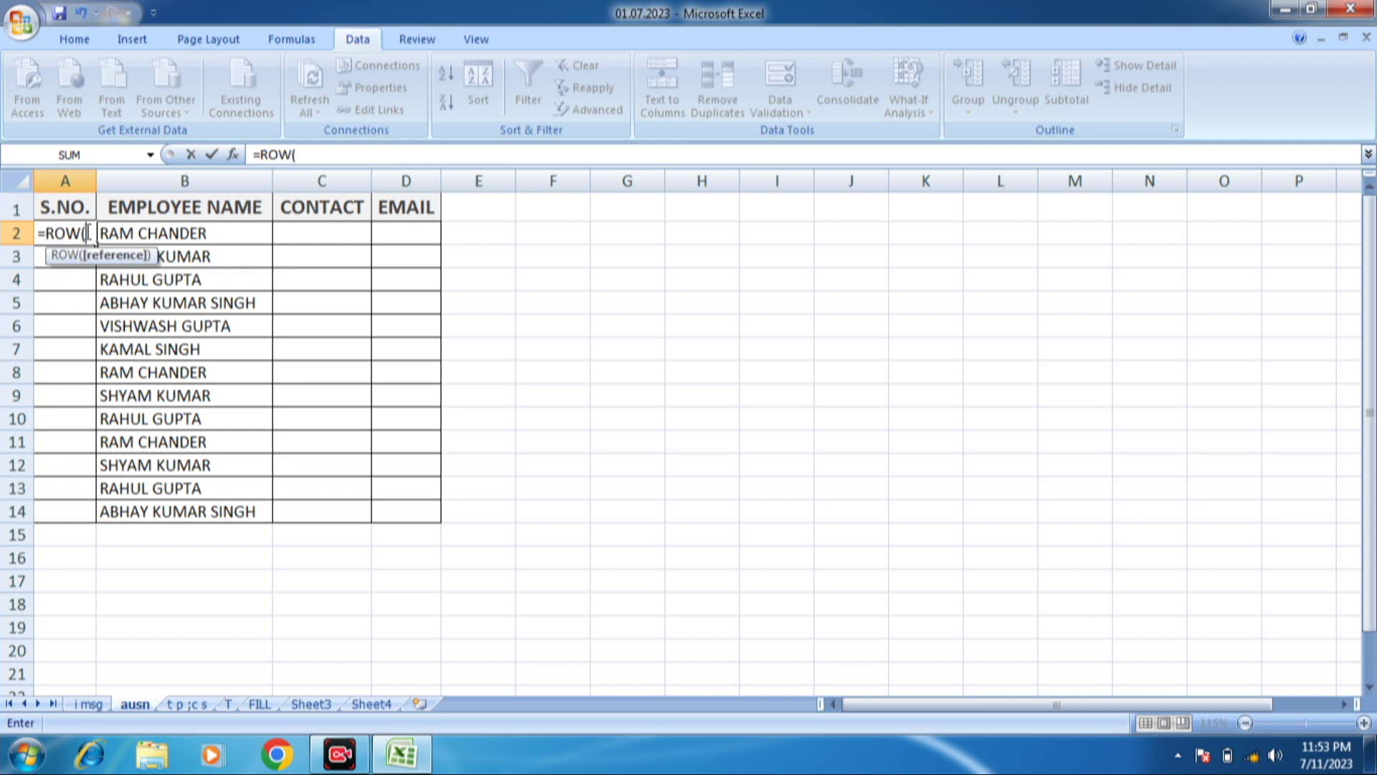
{"action": "type", "text": ")"}
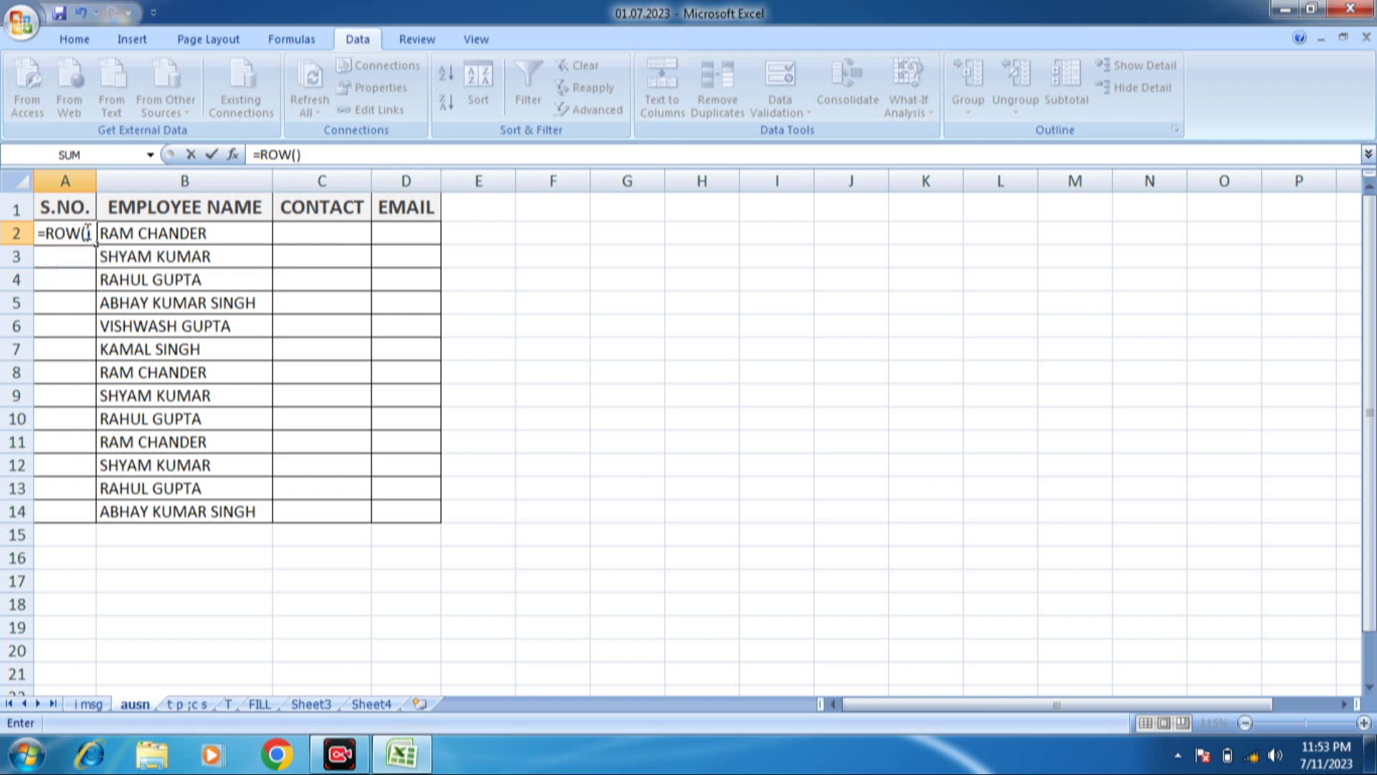
{"action": "type", "text": "--"}
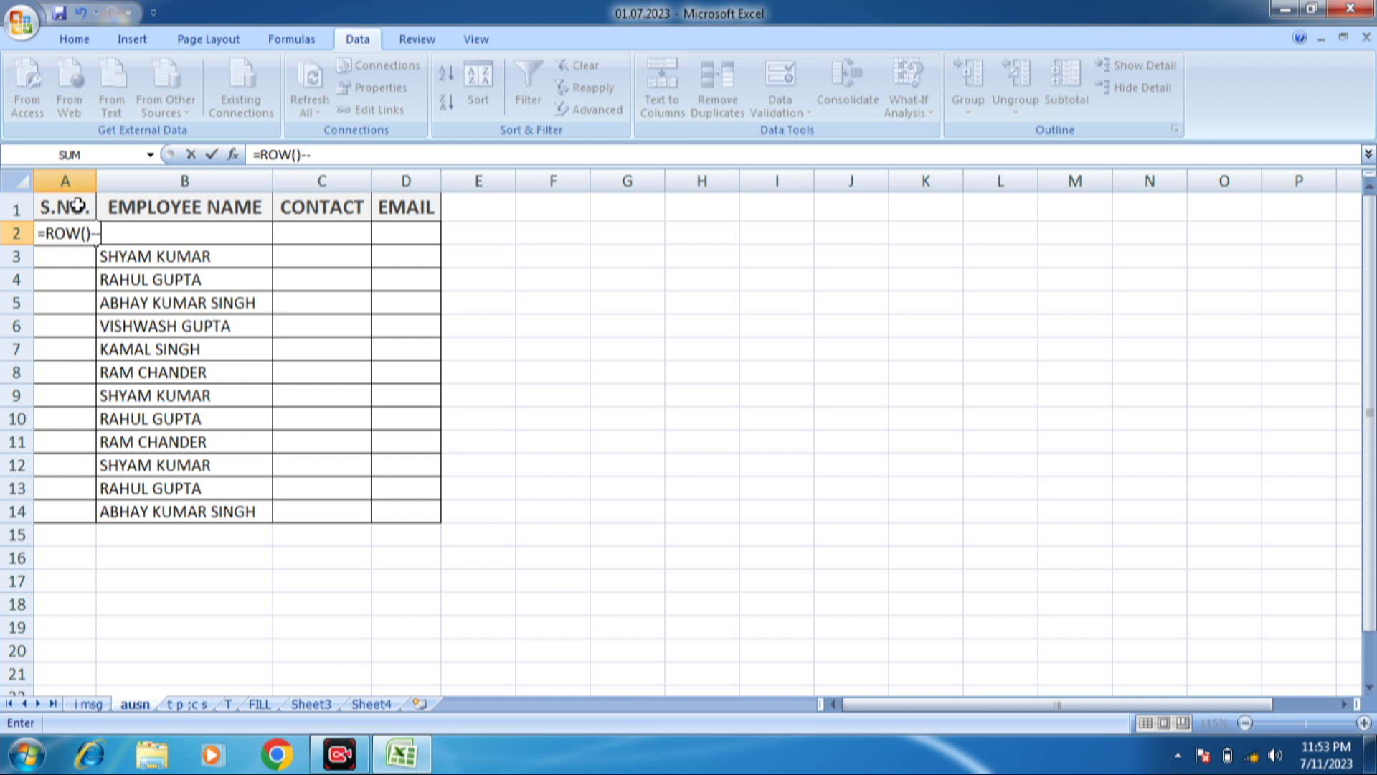
{"action": "key", "text": "BackSpace"}
{"action": "type", "text": "1"}
{"action": "key", "text": "Return"}
{"action": "left_click", "coordinate": [74, 231]}
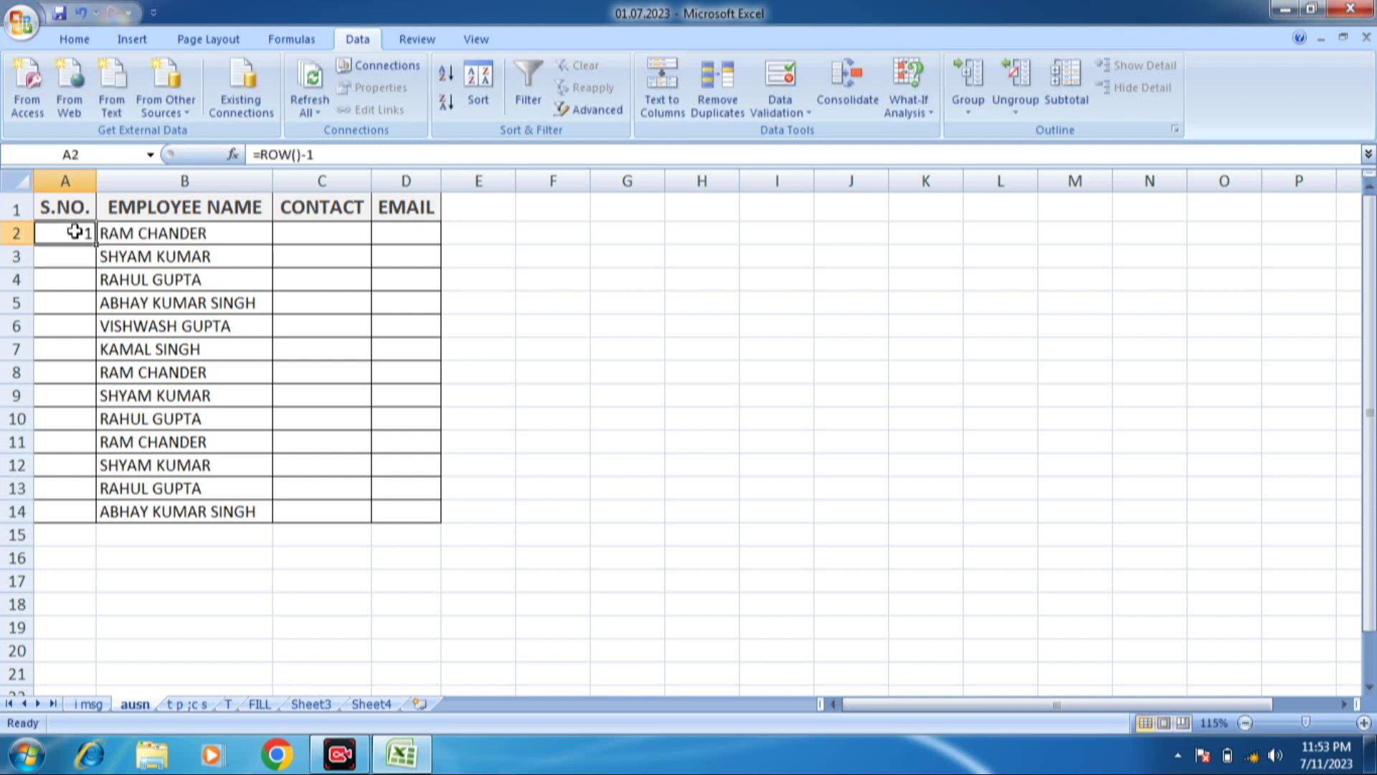
{"action": "left_click", "coordinate": [3, 205]}
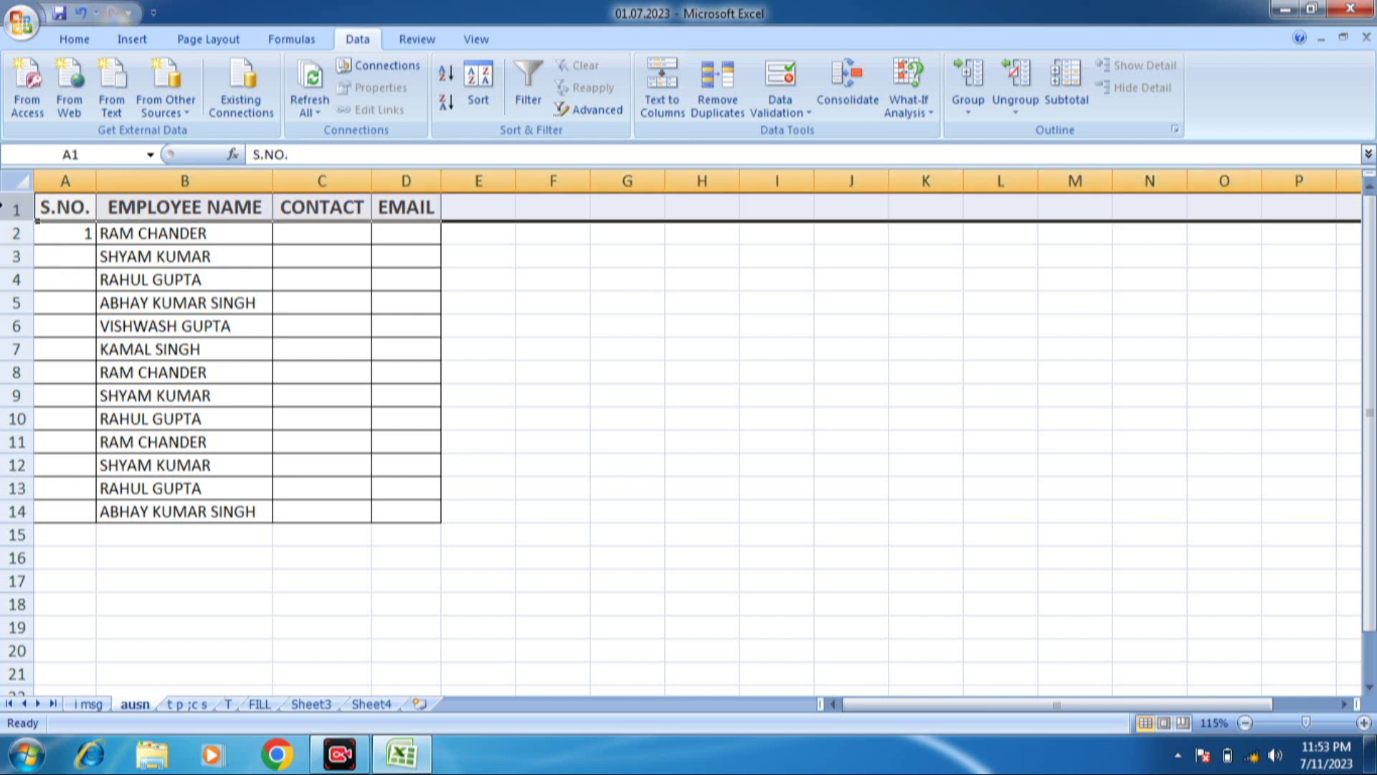
Insert a blank row above the table and delete the shifted formula showing 2 in A3.
{"action": "key", "text": "ctrl+shift+plus"}
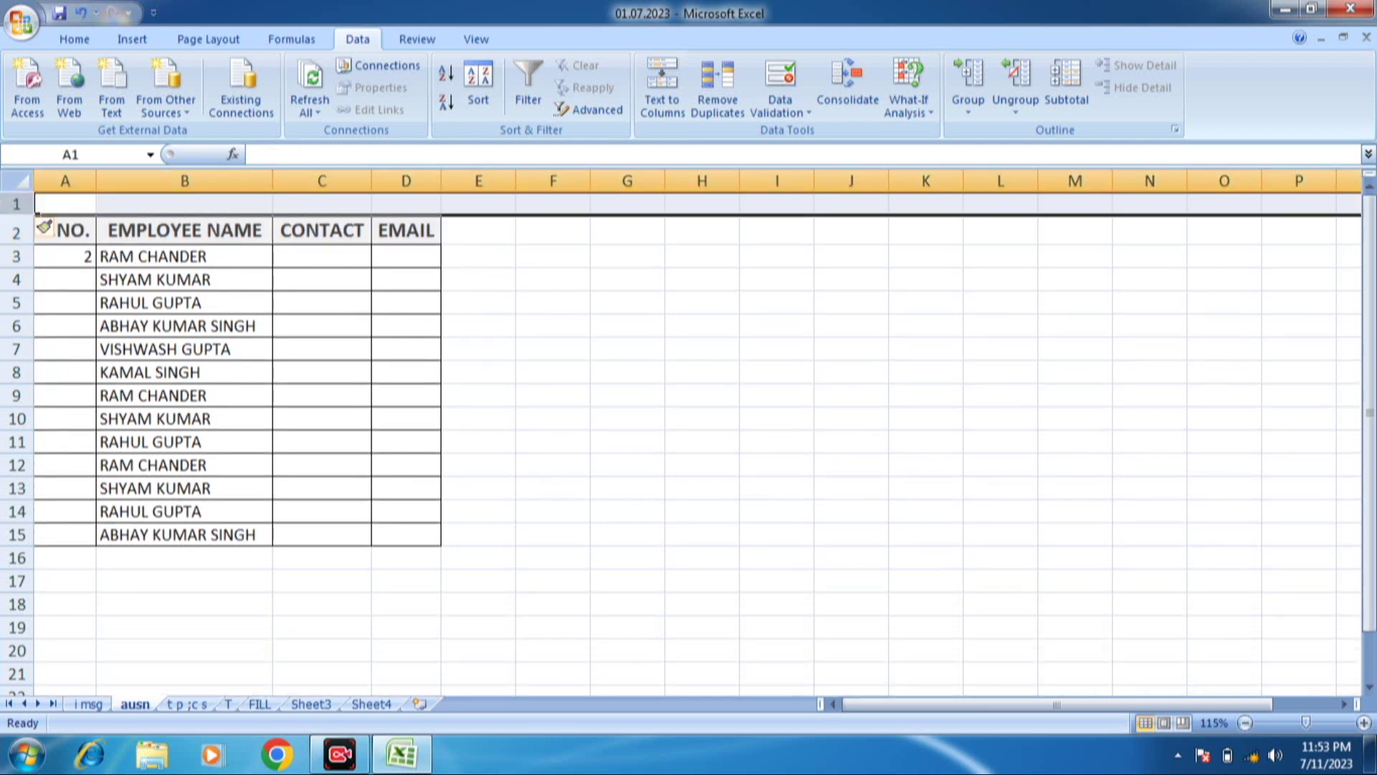
{"action": "left_click", "coordinate": [77, 273]}
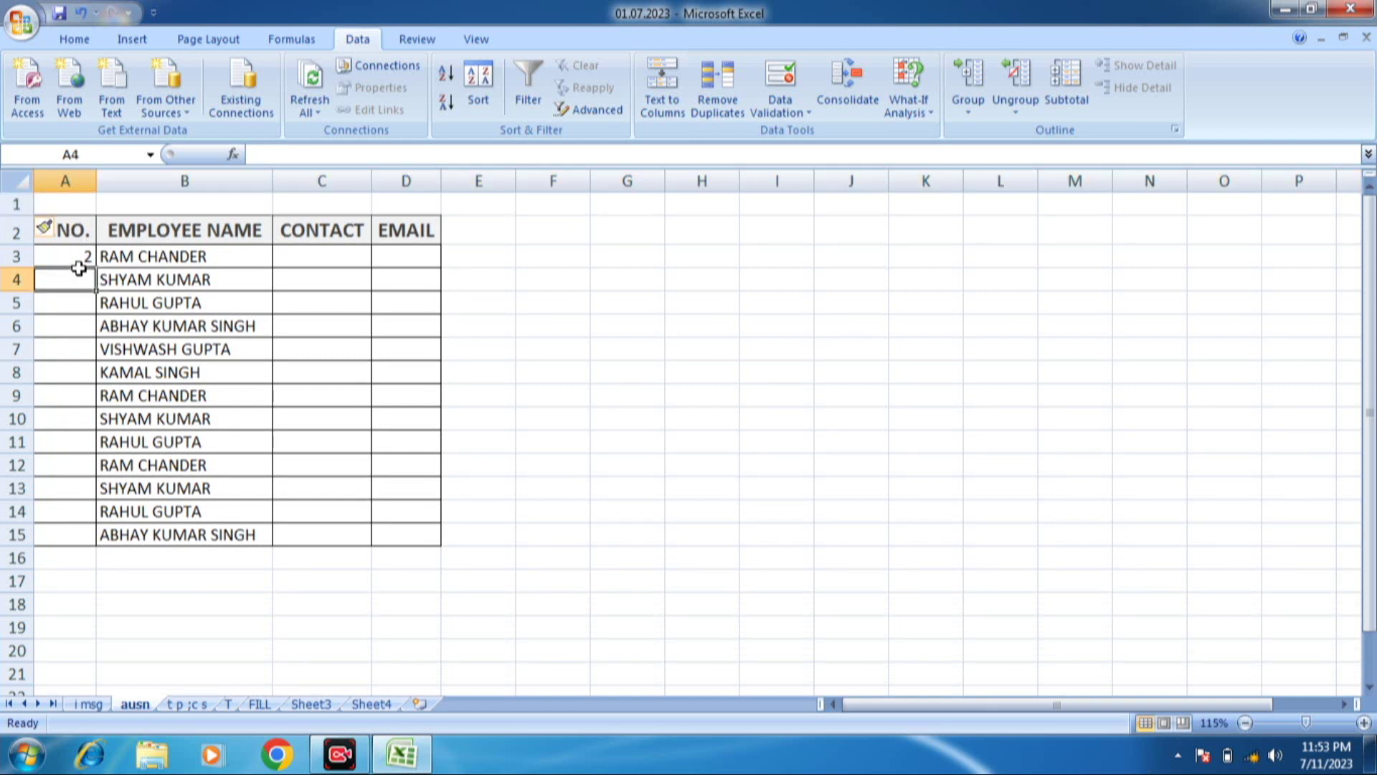
{"action": "left_click", "coordinate": [78, 256]}
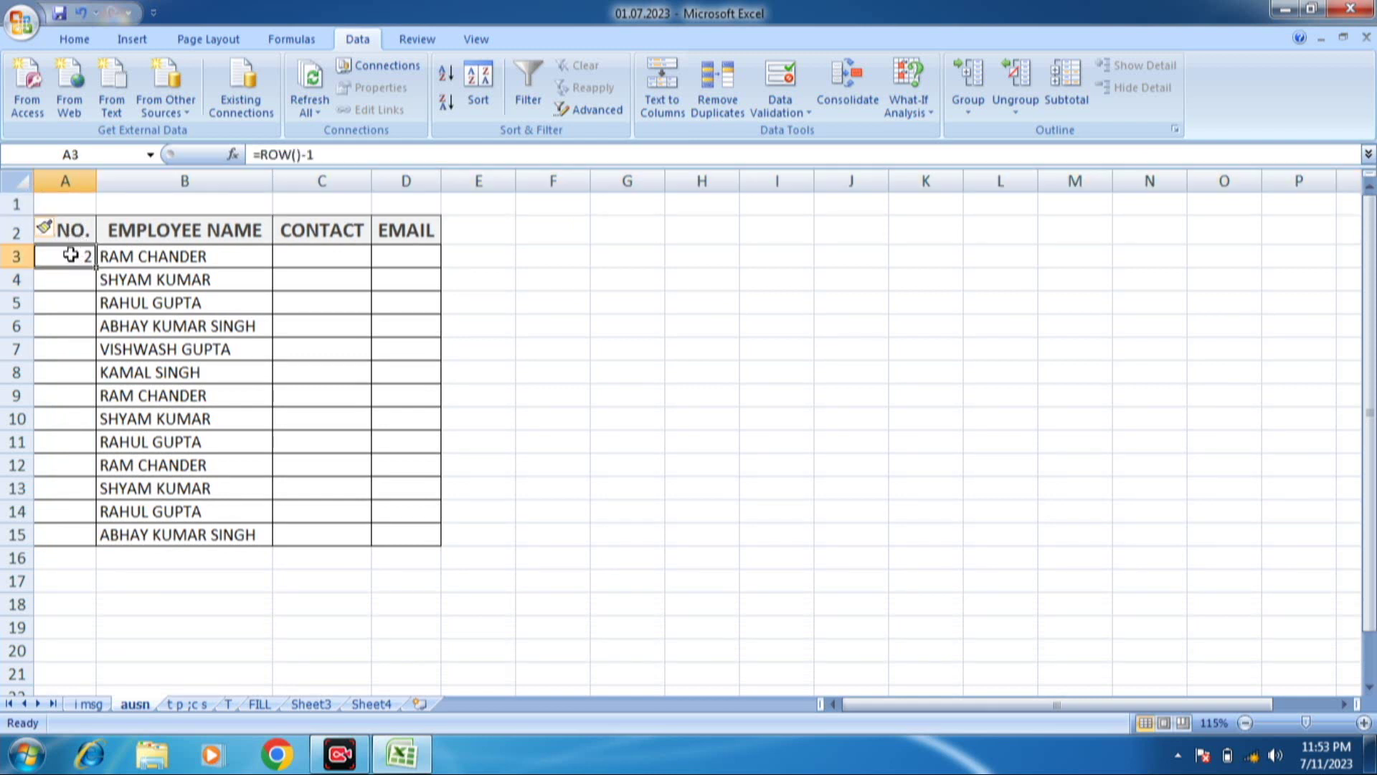
{"action": "key", "text": "Delete"}
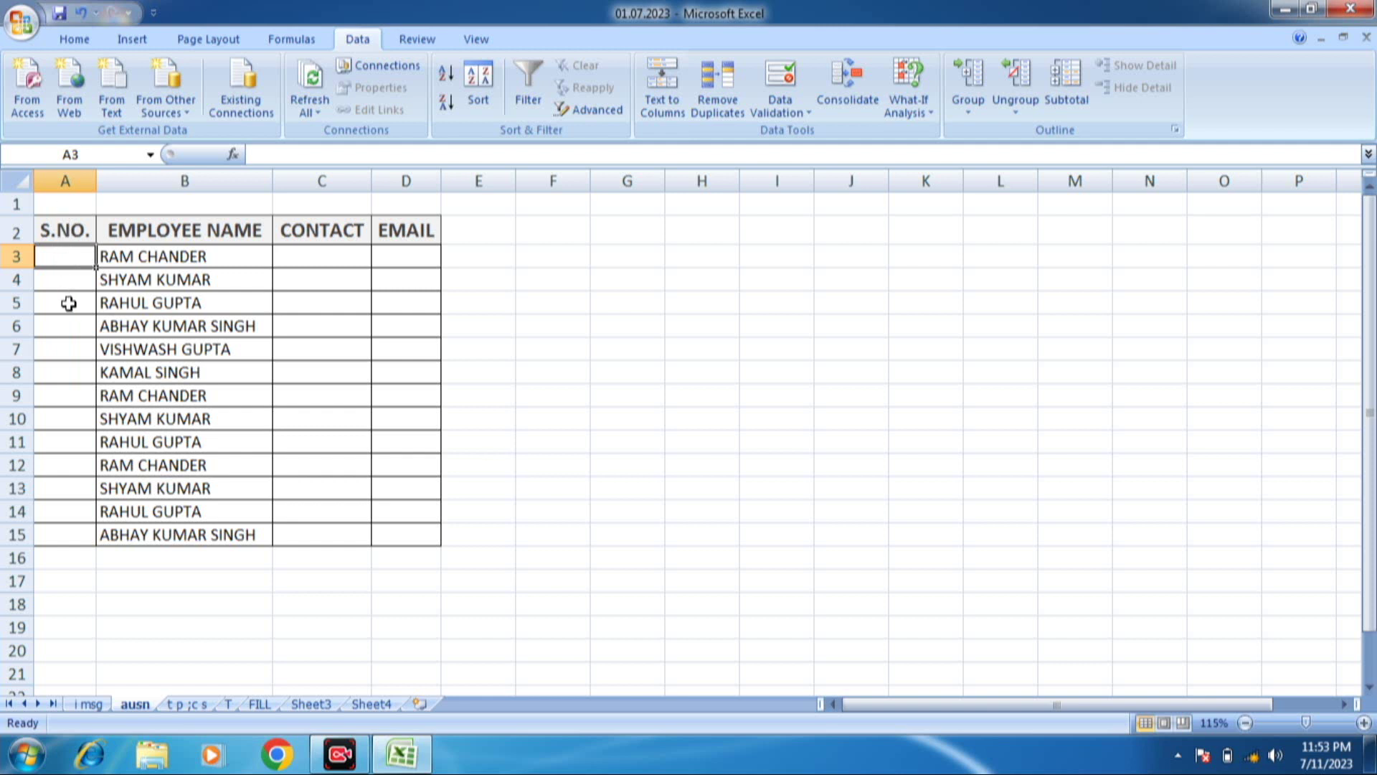
Enter =ROW()-2 in A3 and fill it down to A15, numbering employees 1 to 13.
{"action": "type", "text": "="}
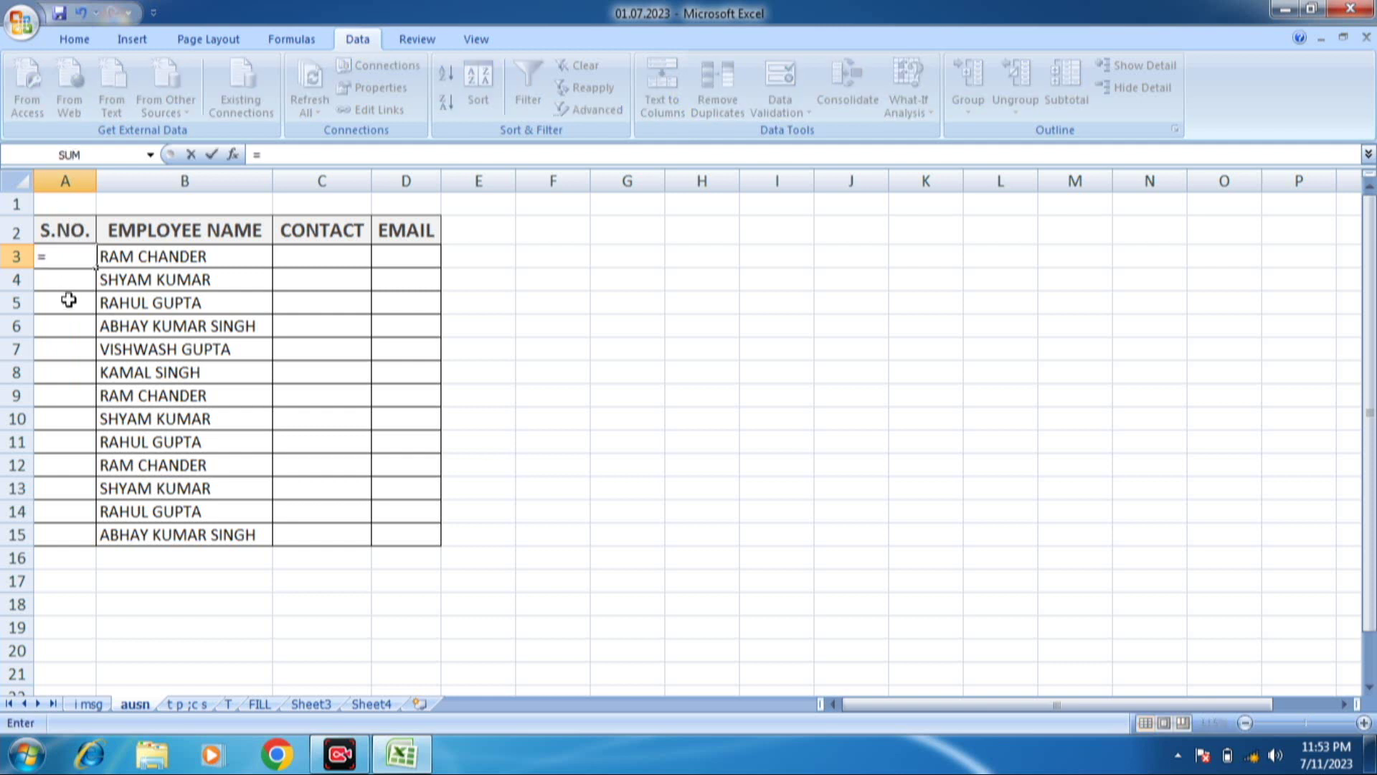
{"action": "type", "text": "ROE"}
{"action": "key", "text": "BackSpace"}
{"action": "type", "text": "W"}
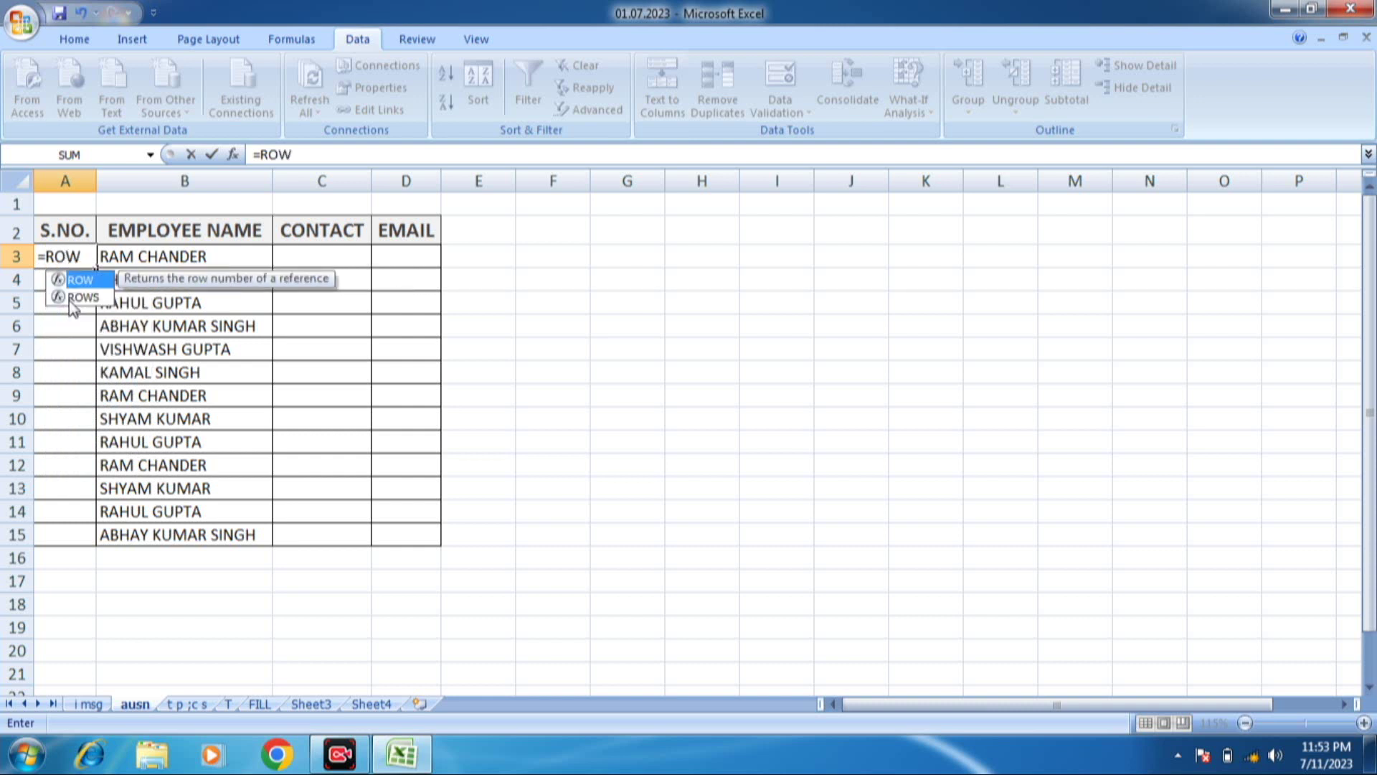
{"action": "type", "text": "("}
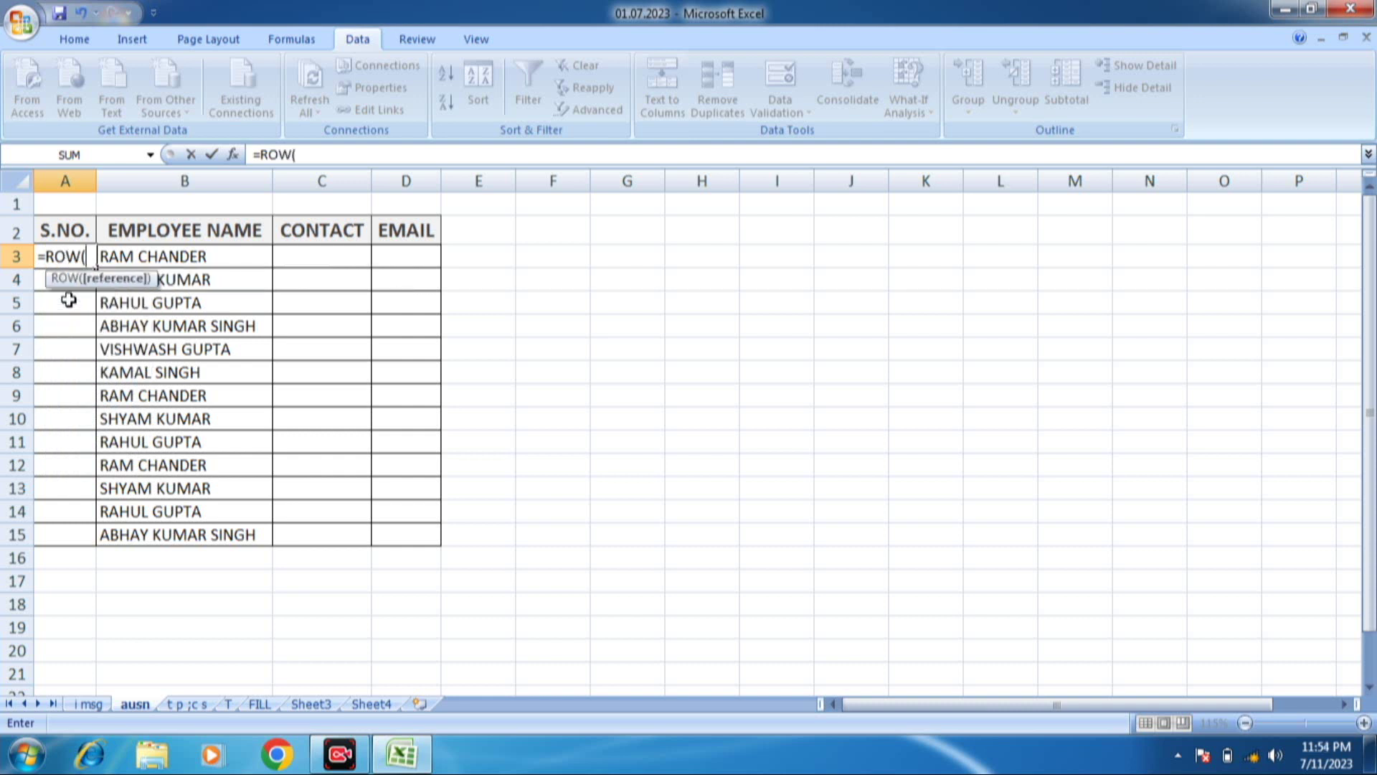
{"action": "type", "text": ")-"}
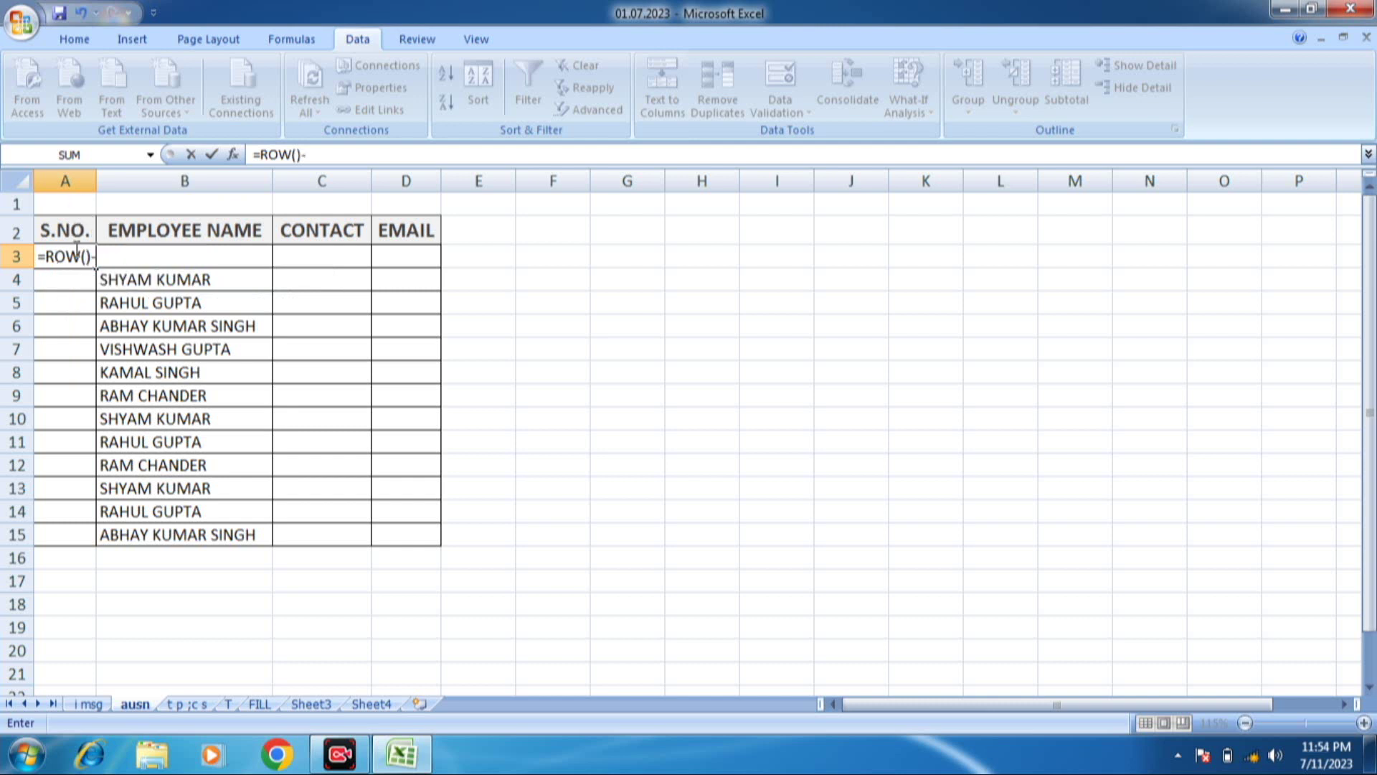
{"action": "type", "text": "22"}
{"action": "key", "text": "Return"}
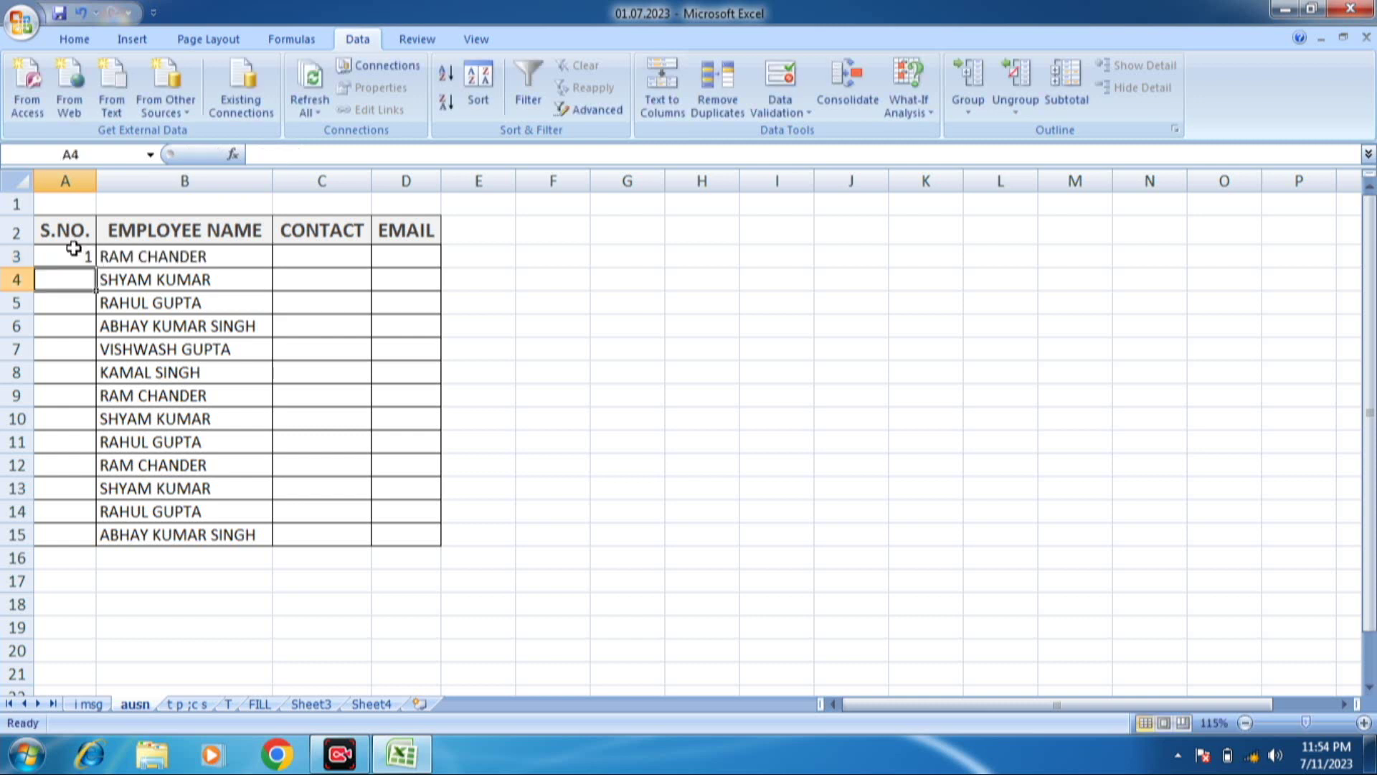
{"action": "left_click", "coordinate": [74, 248]}
{"action": "left_click_drag", "start_coordinate": [95, 267], "coordinate": [104, 558]}
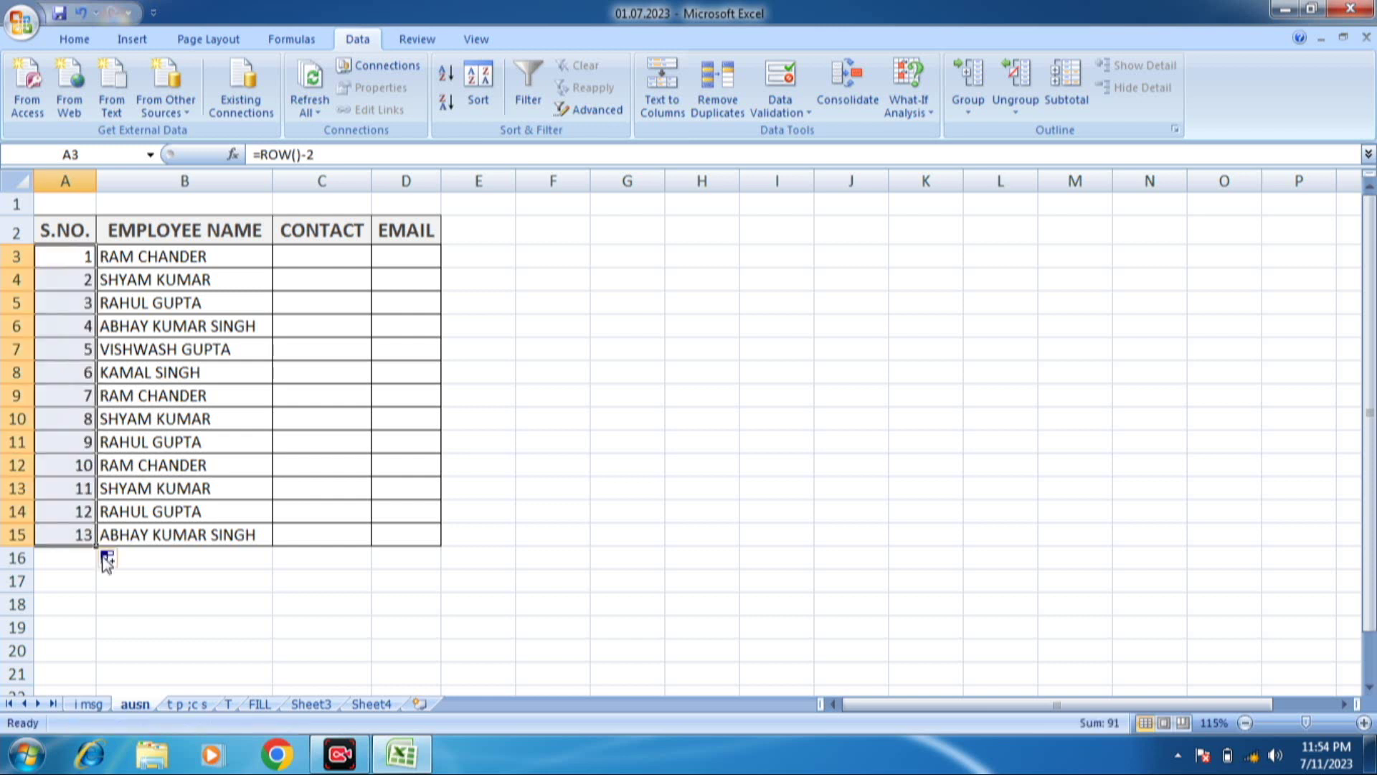
{"action": "left_click", "coordinate": [80, 309]}
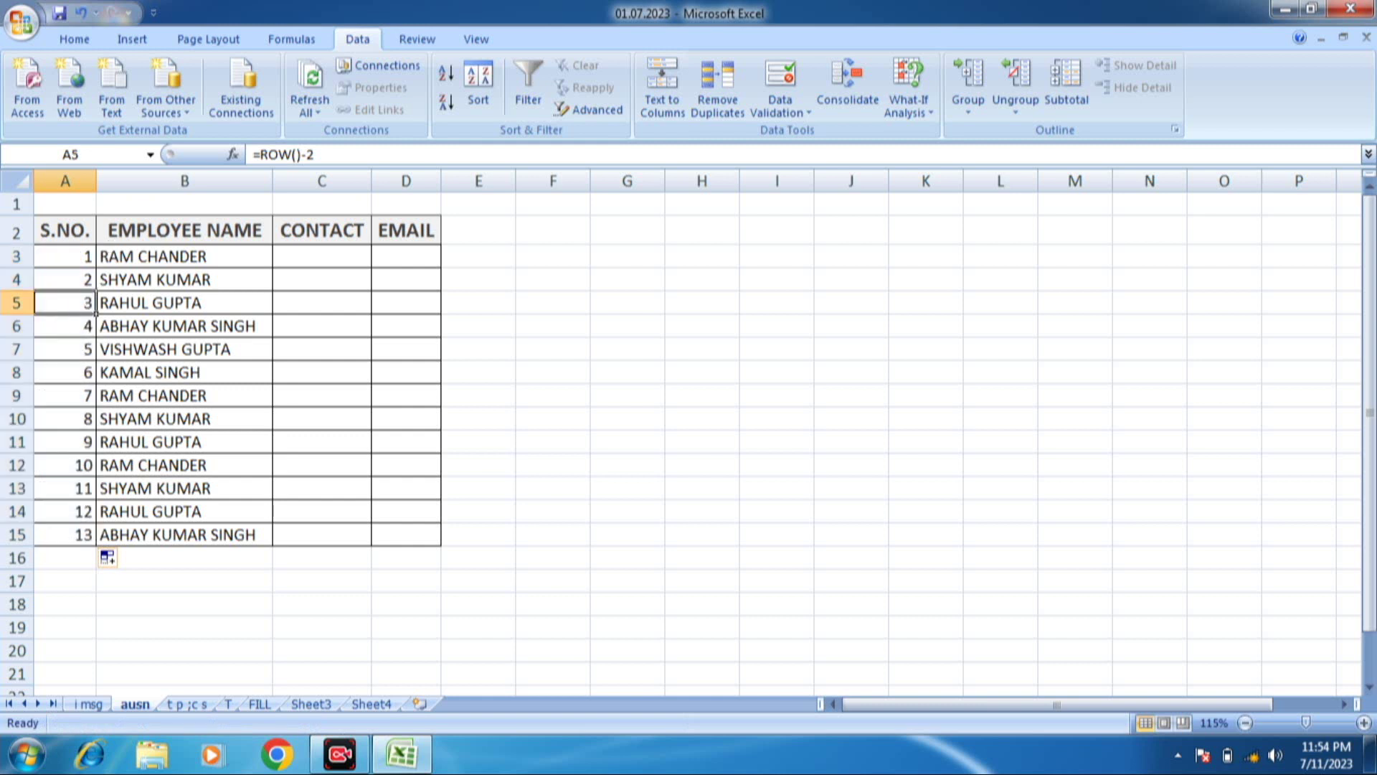
{"action": "left_click", "coordinate": [10, 373]}
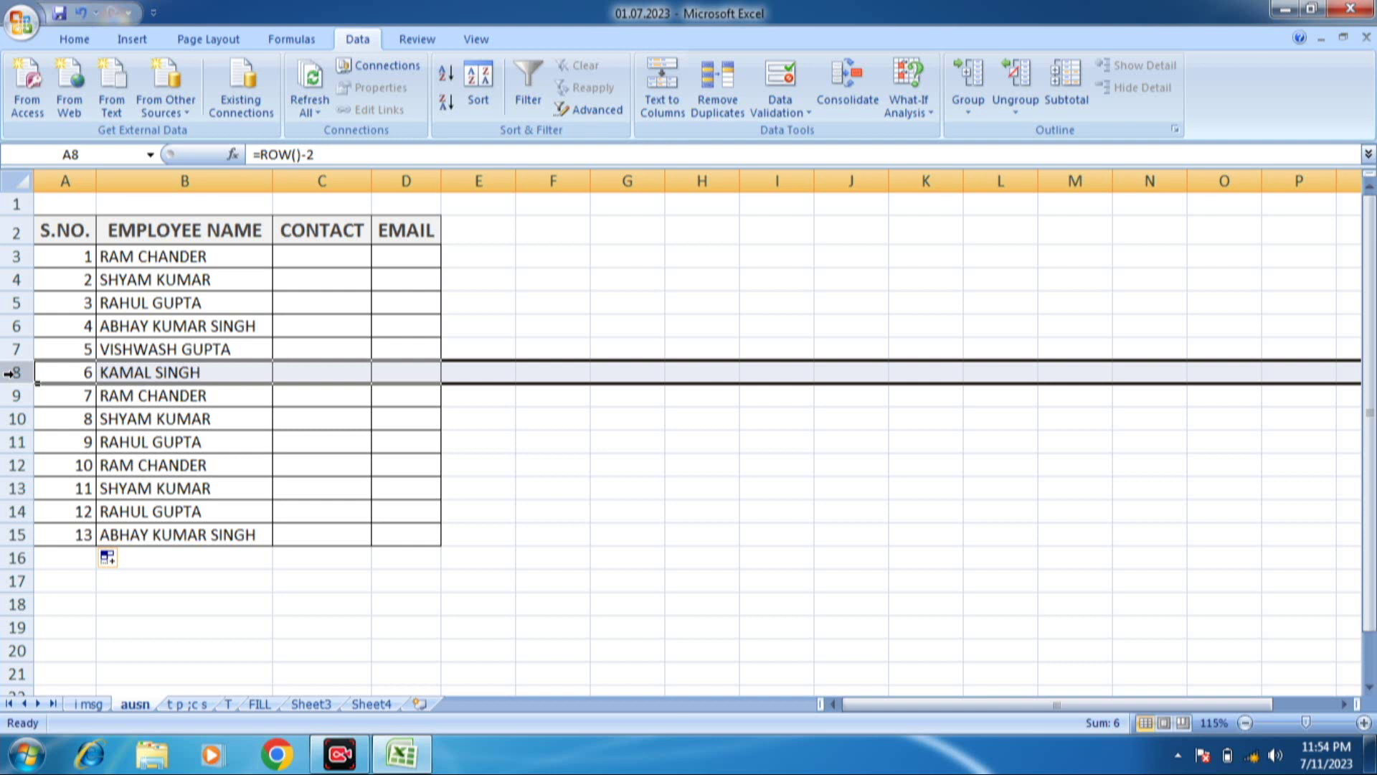
{"action": "key", "text": "ctrl+minus"}
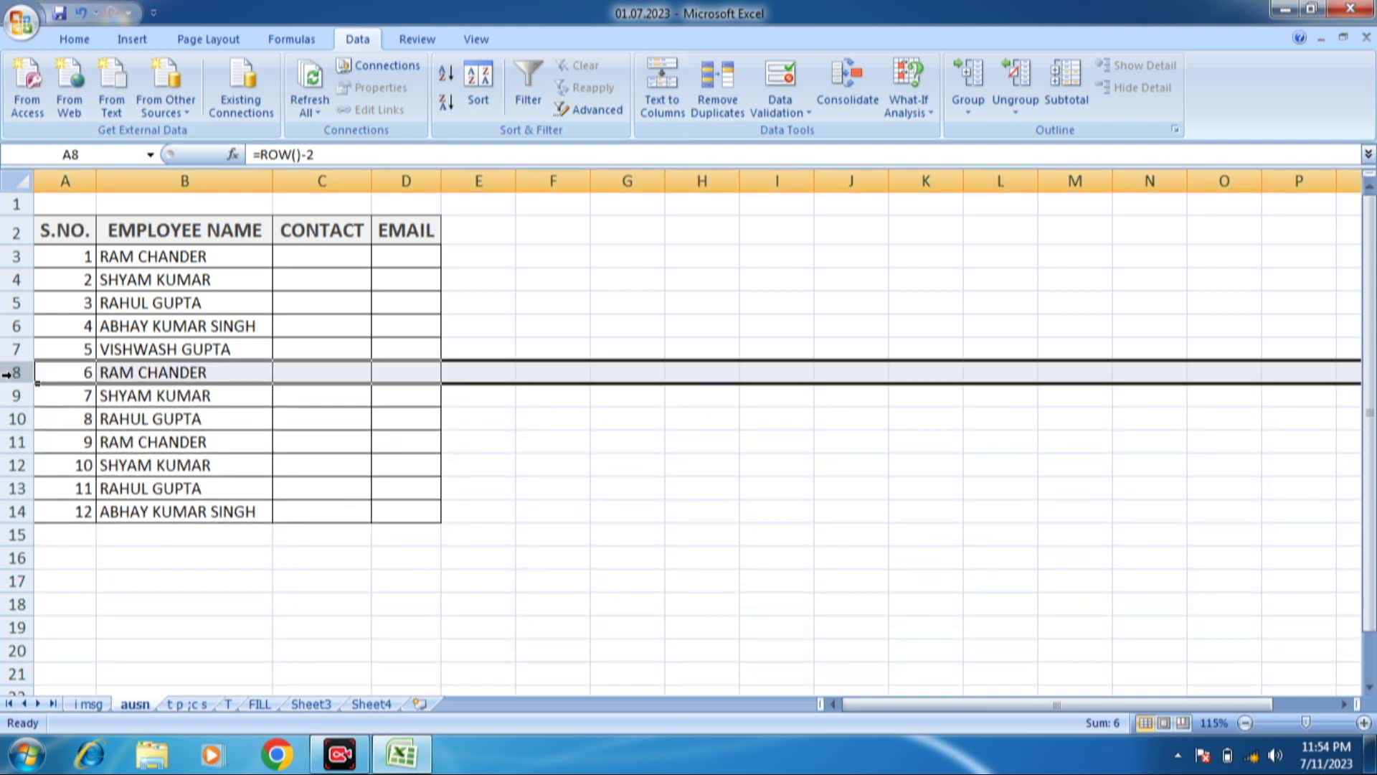
{"action": "left_click", "coordinate": [100, 378]}
{"action": "left_click", "coordinate": [87, 304]}
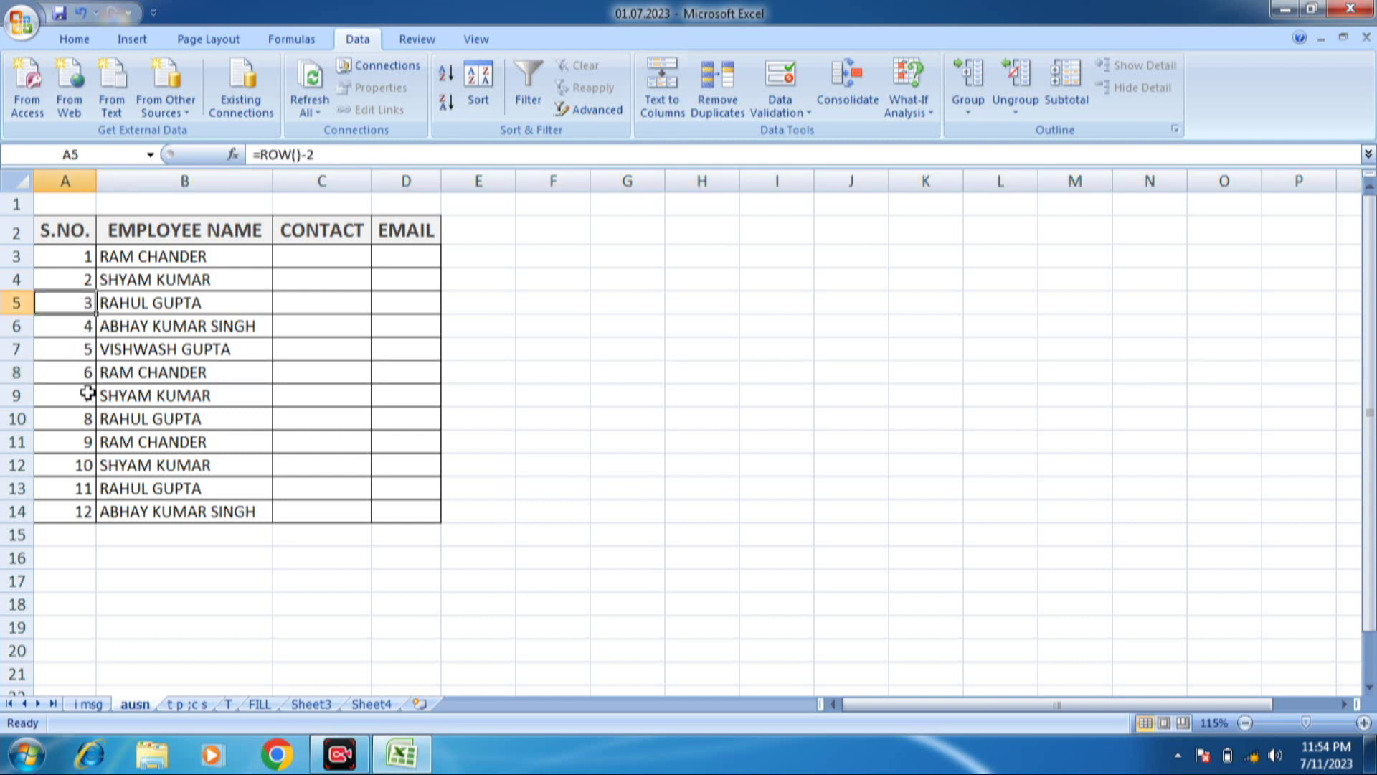
{"action": "left_click", "coordinate": [84, 520]}
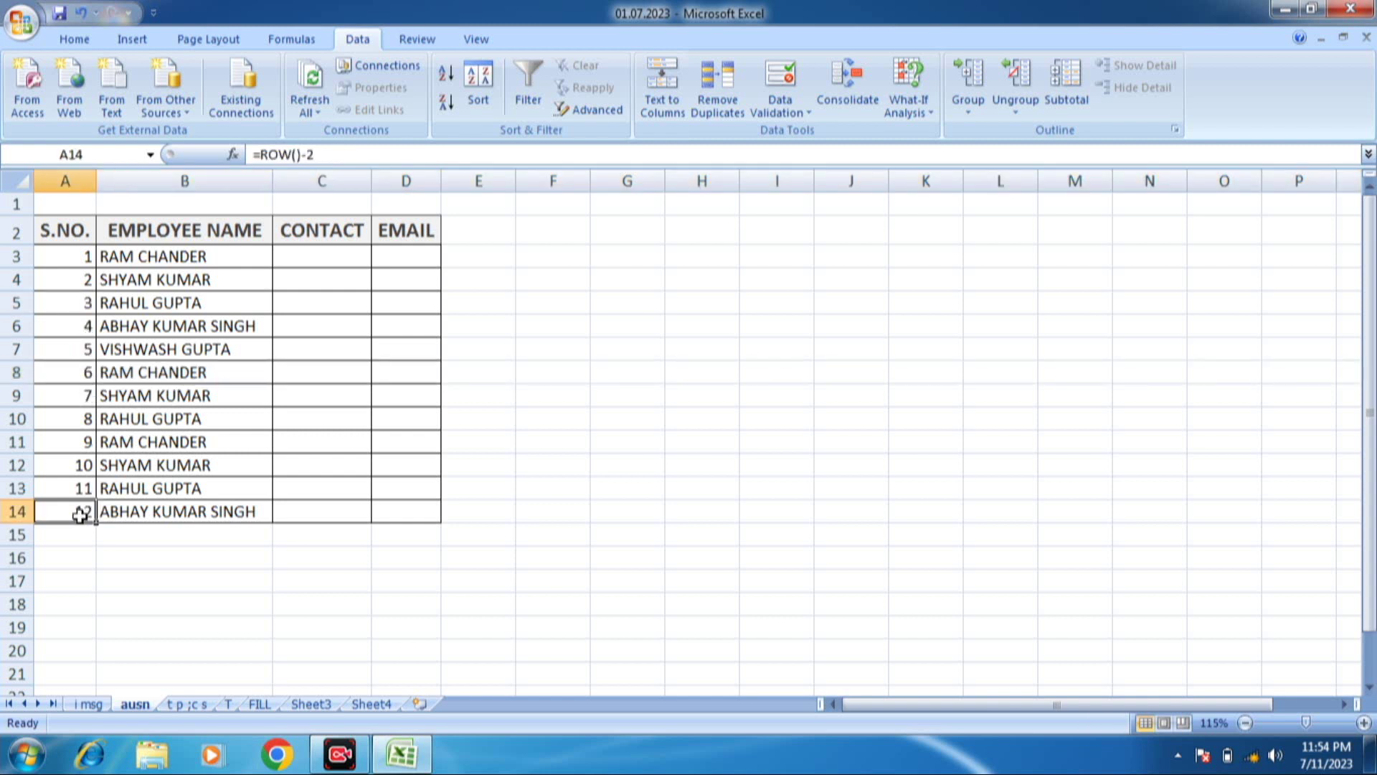
{"action": "left_click", "coordinate": [87, 380]}
{"action": "left_click_drag", "start_coordinate": [86, 256], "coordinate": [77, 476]}
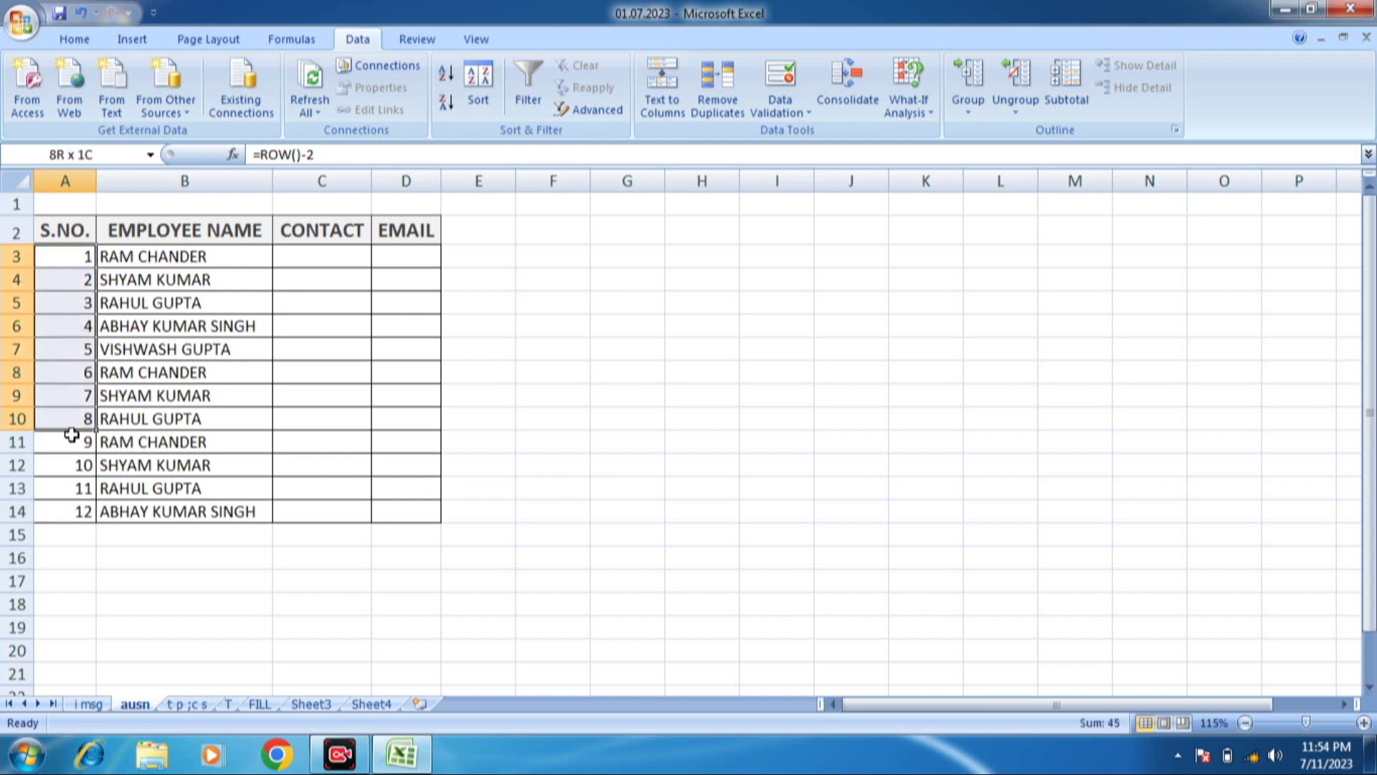
{"action": "left_click", "coordinate": [82, 370]}
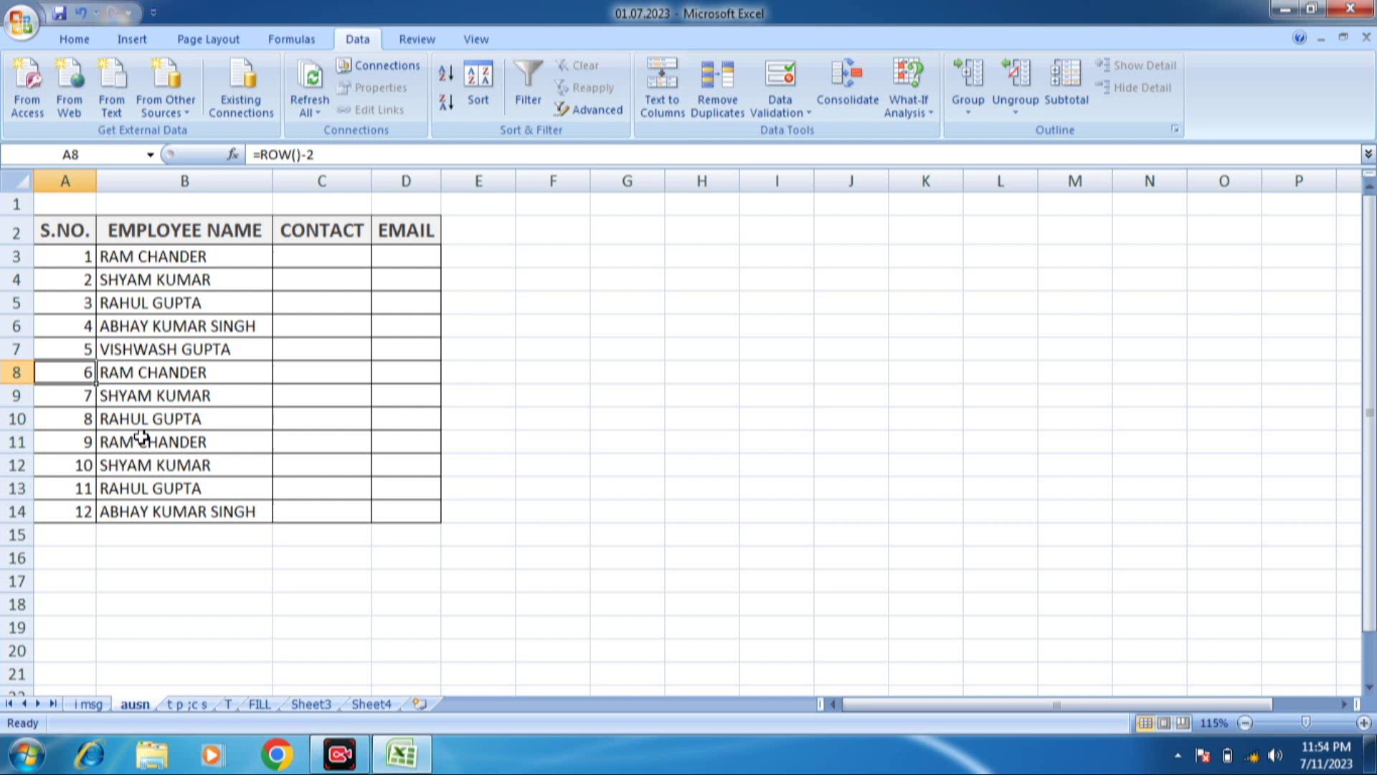
Open the 't p ;c s' sheet and check the DELHI cell and blank city cells below.
{"action": "left_click", "coordinate": [191, 705]}
{"action": "left_click", "coordinate": [217, 388]}
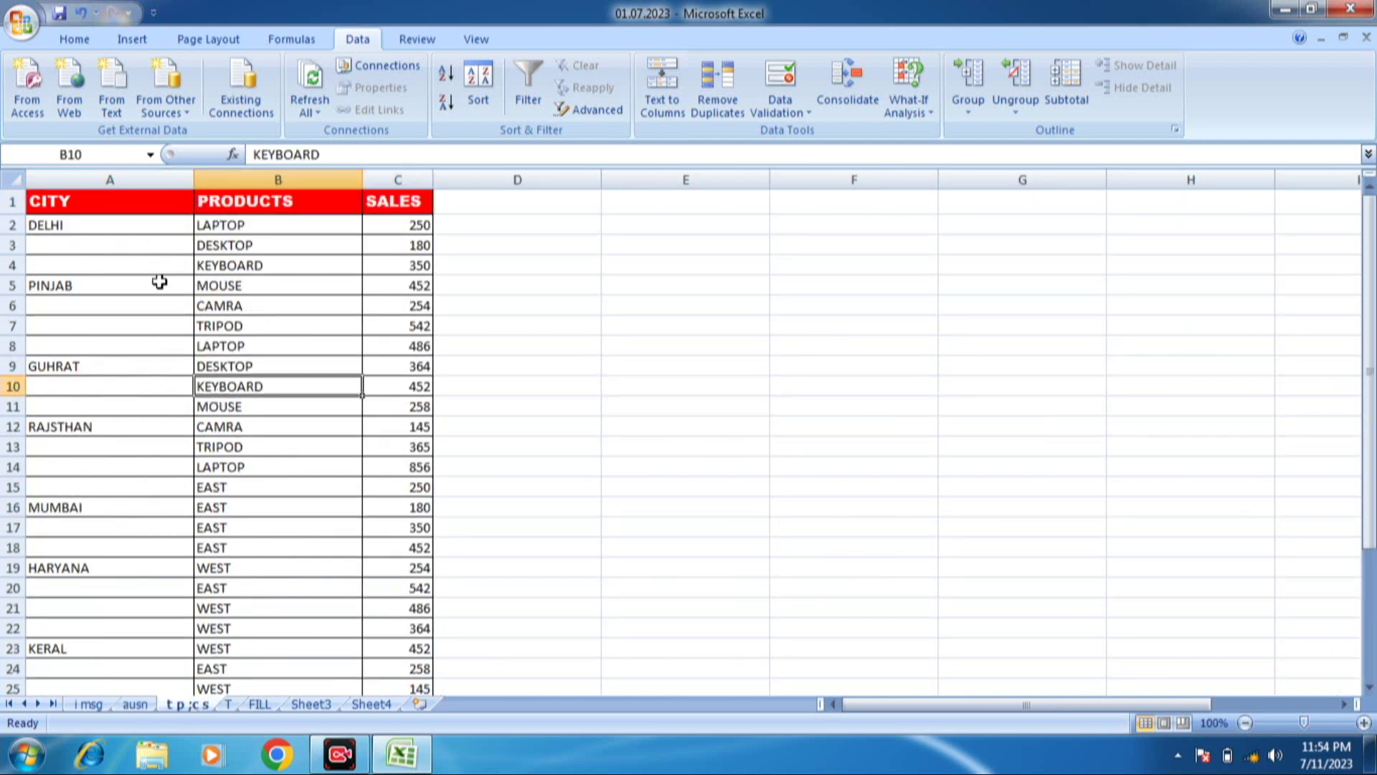
{"action": "left_click", "coordinate": [159, 282]}
{"action": "left_click", "coordinate": [111, 268]}
{"action": "left_click", "coordinate": [149, 226]}
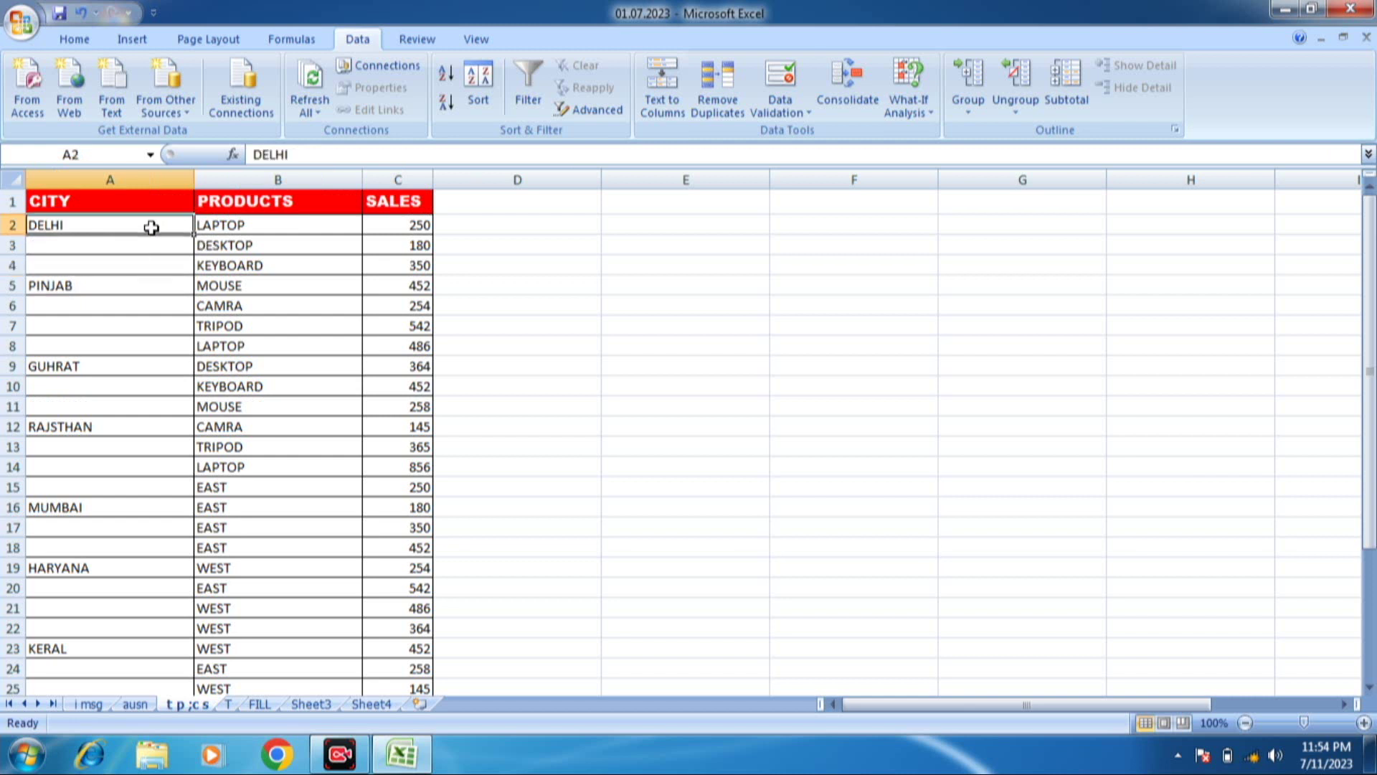
{"action": "left_click", "coordinate": [64, 243]}
{"action": "left_click", "coordinate": [93, 227]}
Inspect the sales values and mark the DELHI group's rows.
{"action": "left_click", "coordinate": [244, 237]}
{"action": "left_click", "coordinate": [429, 226]}
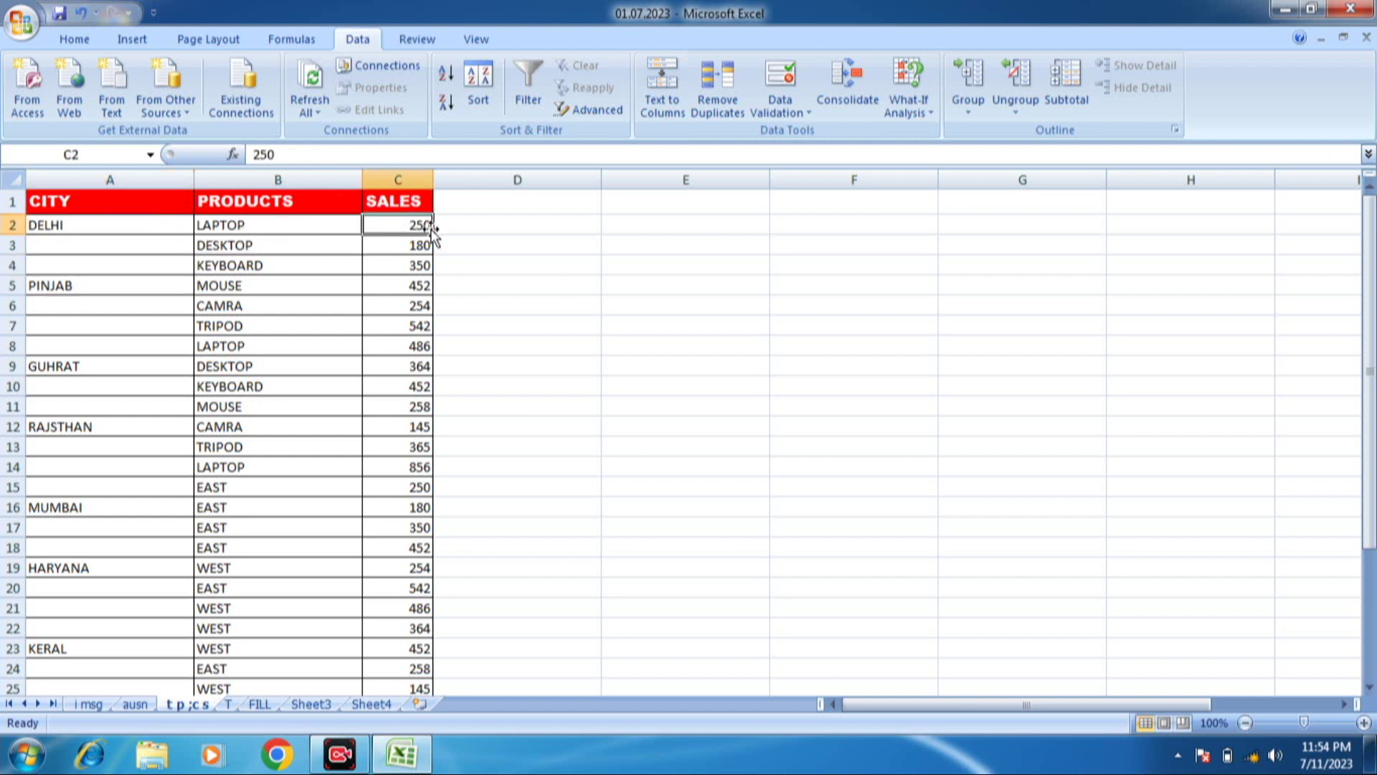
{"action": "mouse_move", "coordinate": [79, 226]}
{"action": "left_mouse_down"}
{"action": "mouse_move", "coordinate": [331, 278]}
{"action": "mouse_move", "coordinate": [428, 268]}
{"action": "left_mouse_up"}
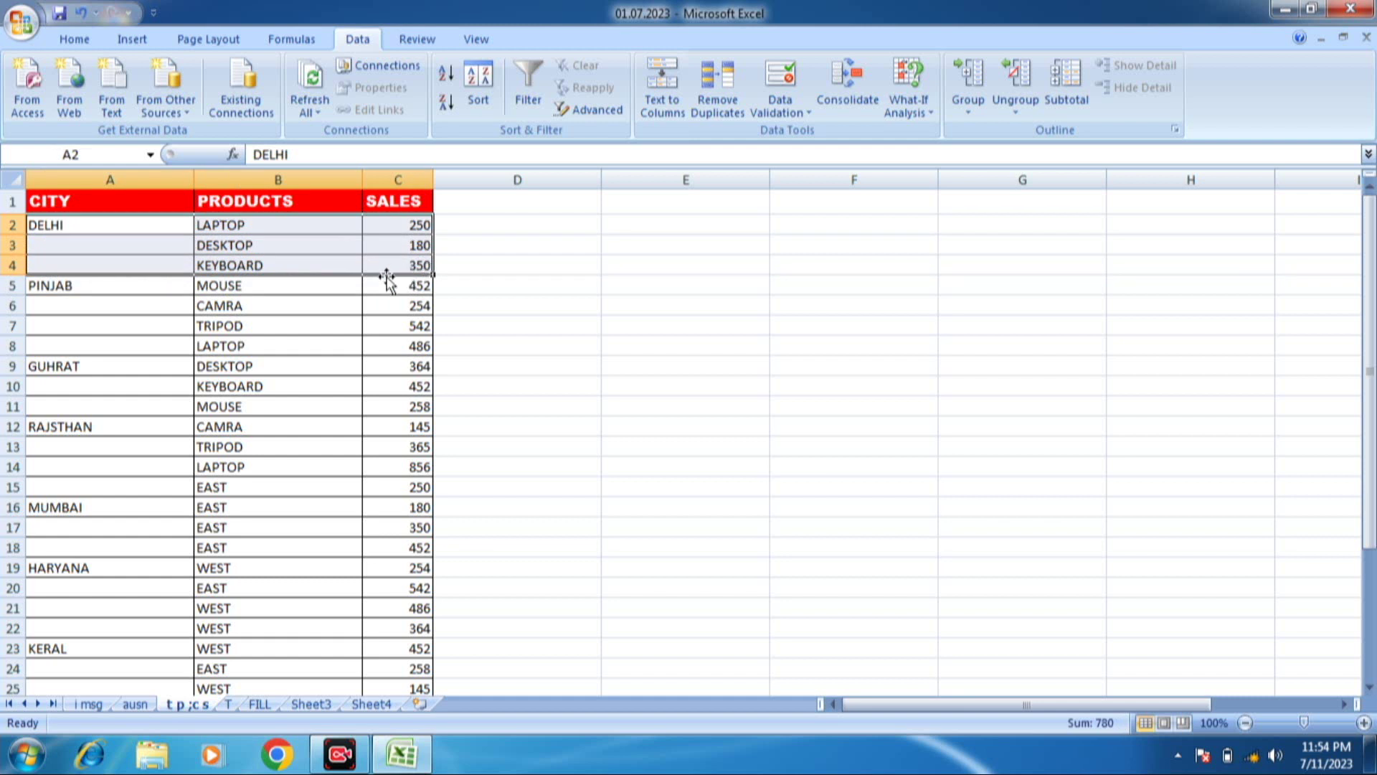
{"action": "left_click", "coordinate": [414, 284]}
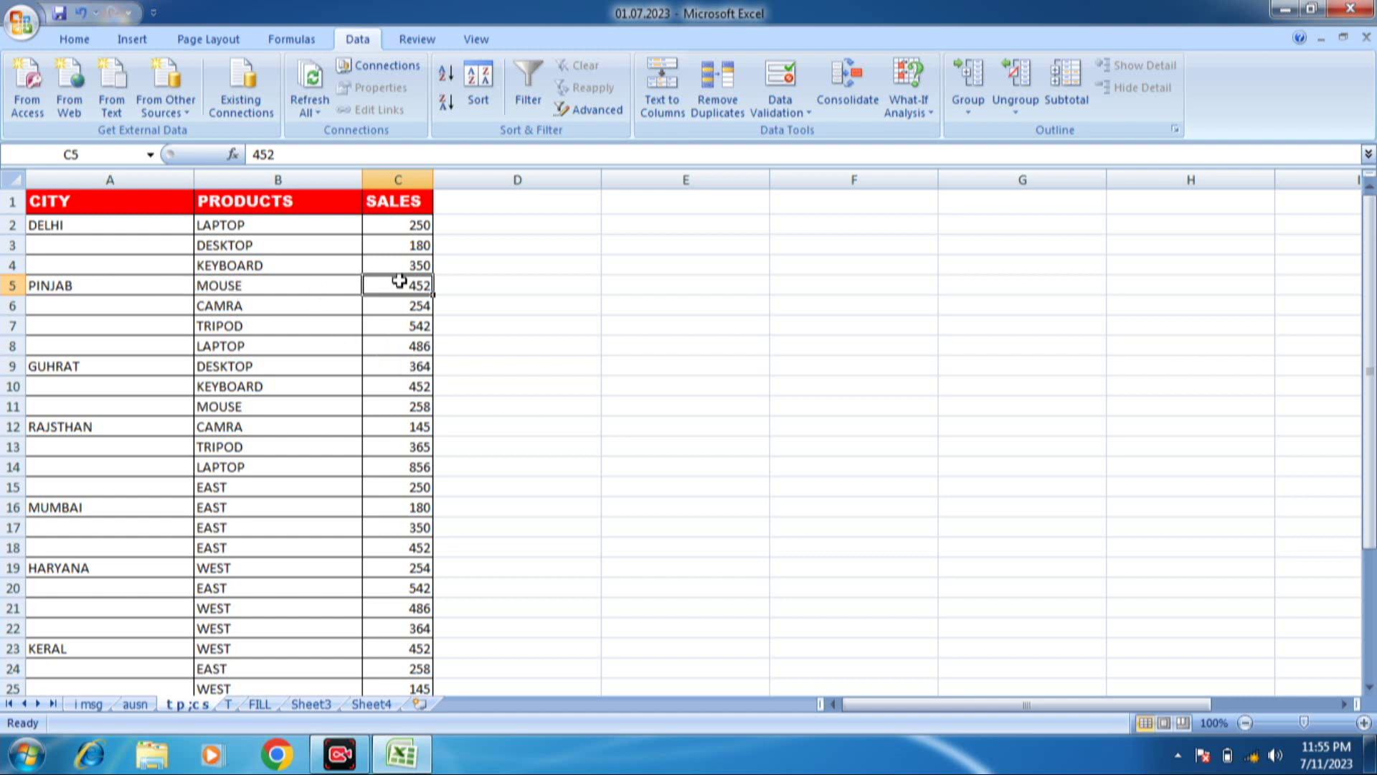
{"action": "left_click", "coordinate": [3, 266]}
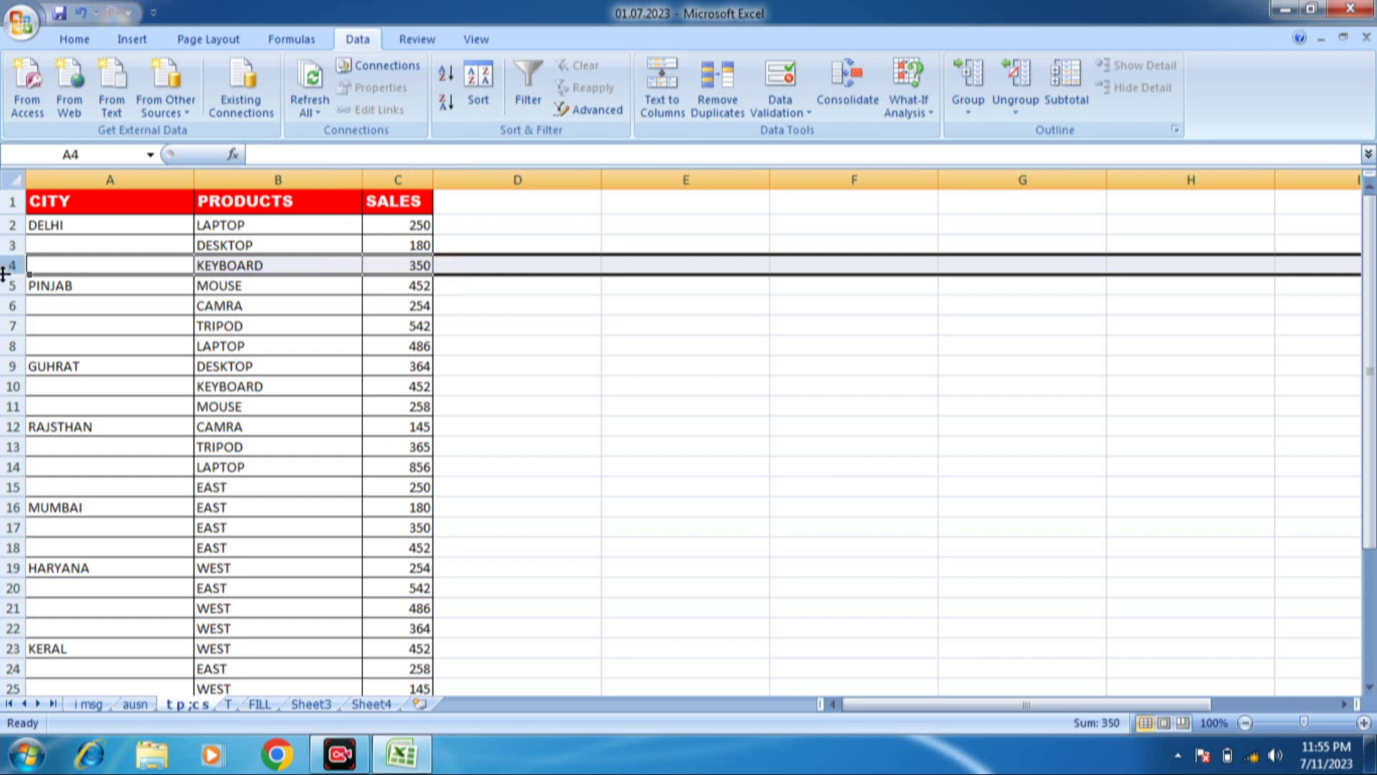
{"action": "left_click", "coordinate": [4, 285]}
{"action": "key", "text": "ctrl+shift+plus"}
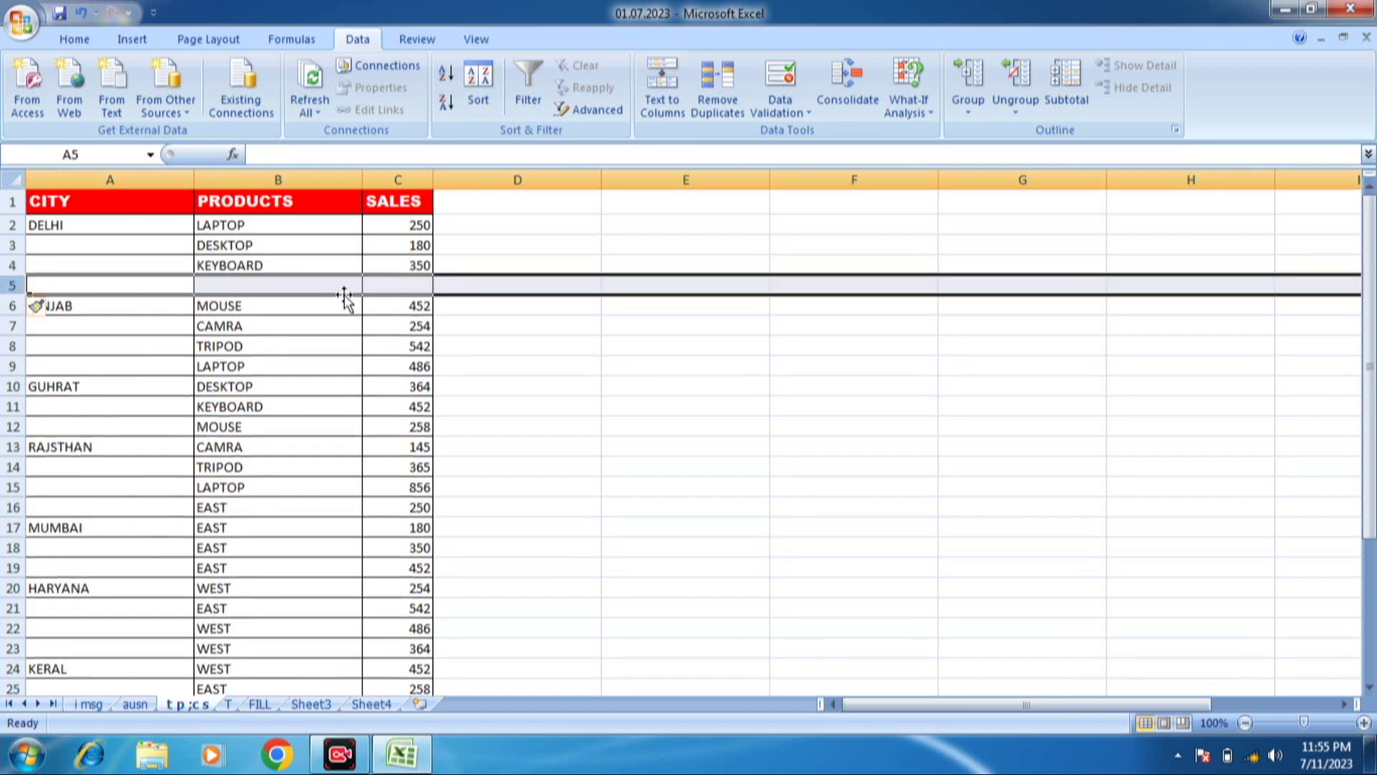
{"action": "left_click", "coordinate": [397, 284]}
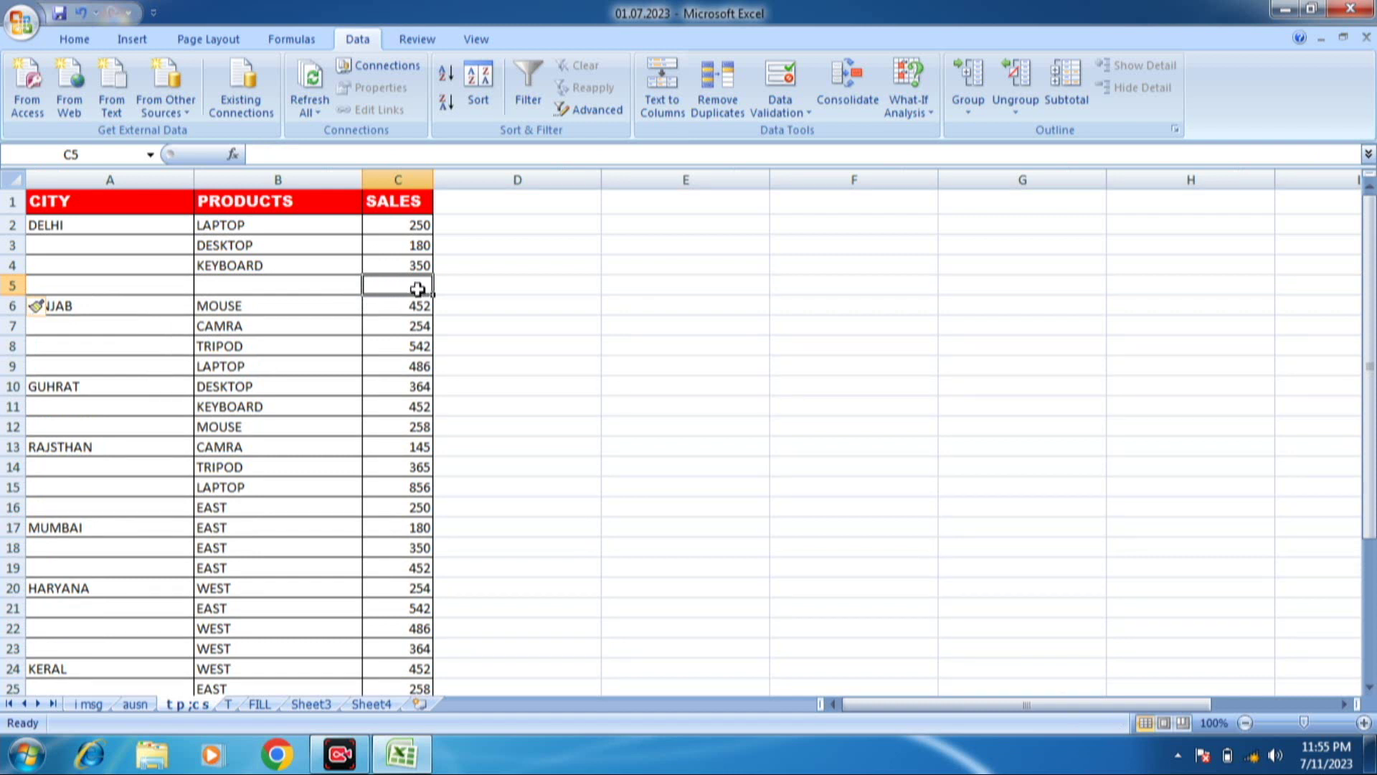
{"action": "key", "text": "ctrl+z"}
{"action": "left_click", "coordinate": [304, 327]}
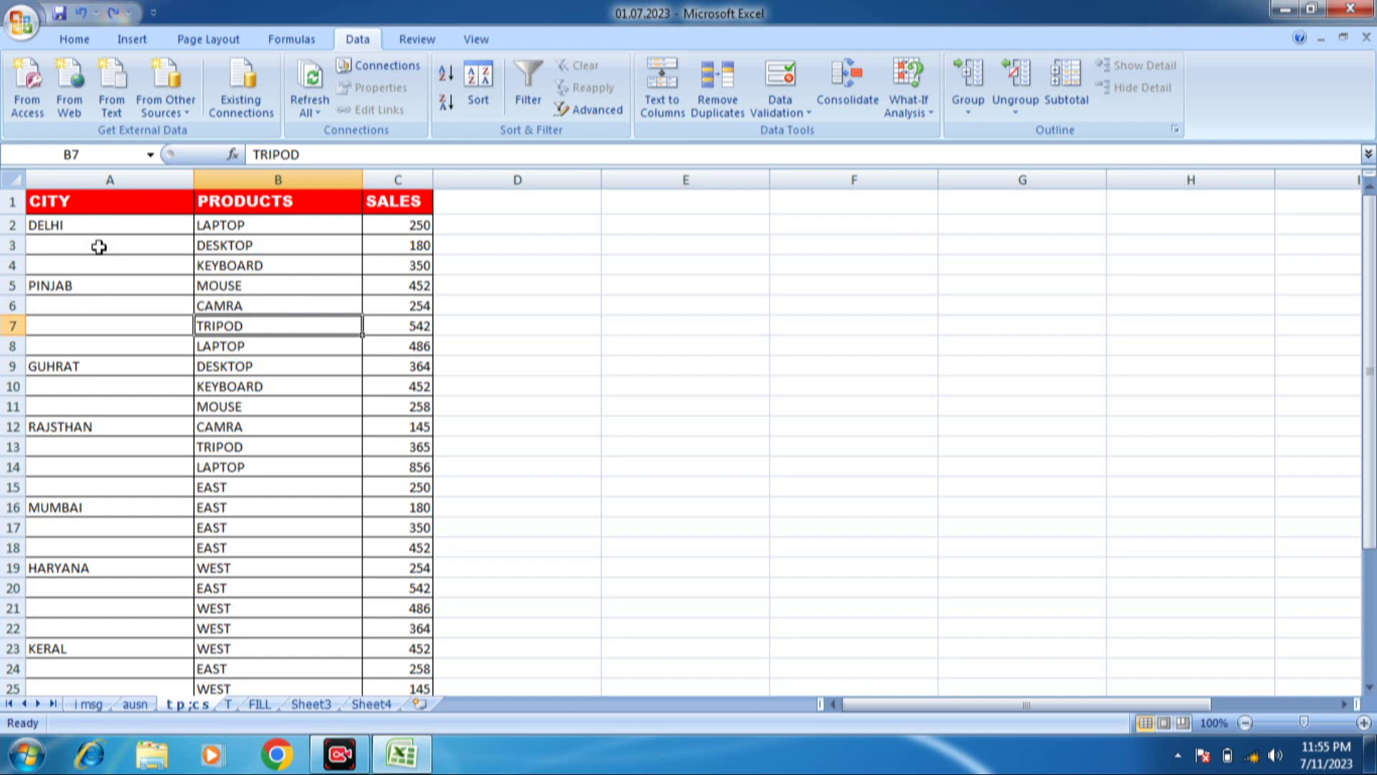
{"action": "left_click", "coordinate": [90, 203]}
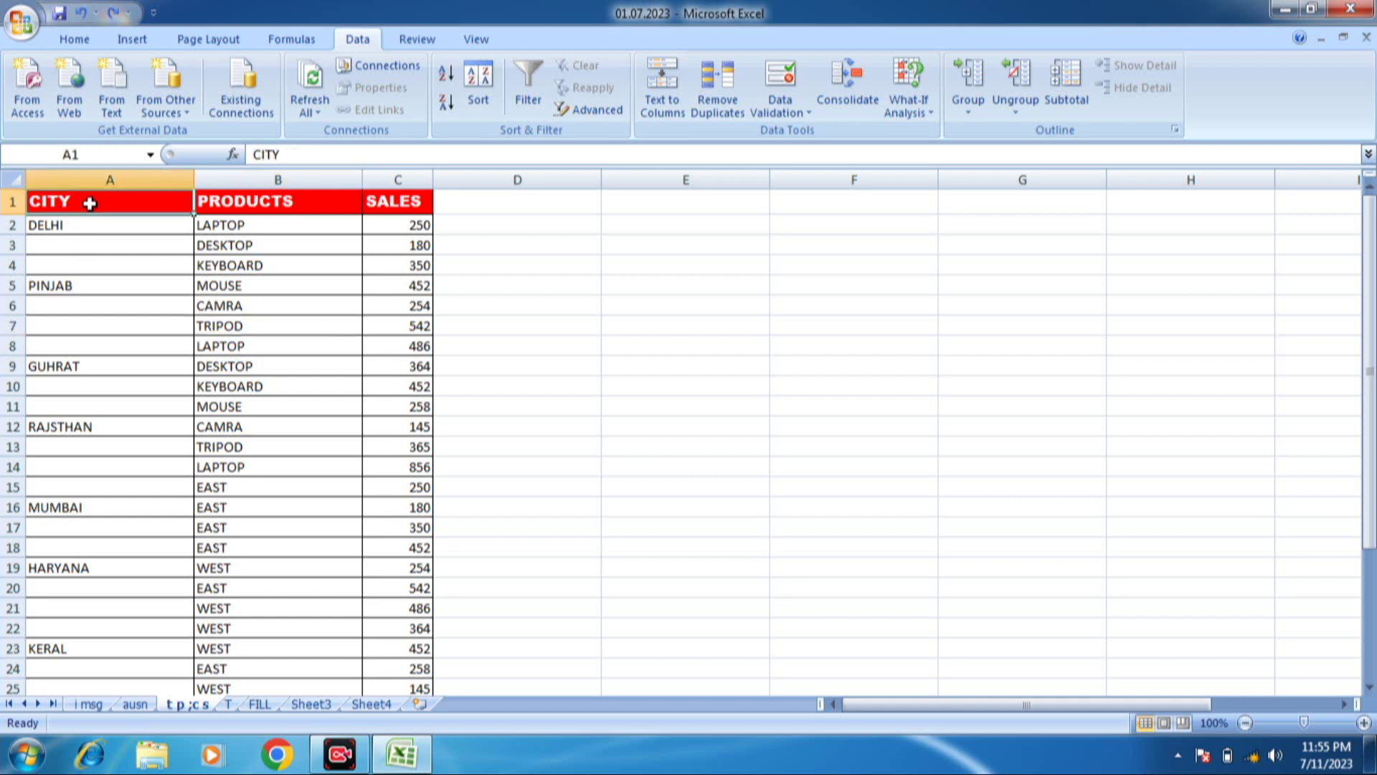
{"action": "left_click_drag", "start_coordinate": [112, 226], "coordinate": [105, 328]}
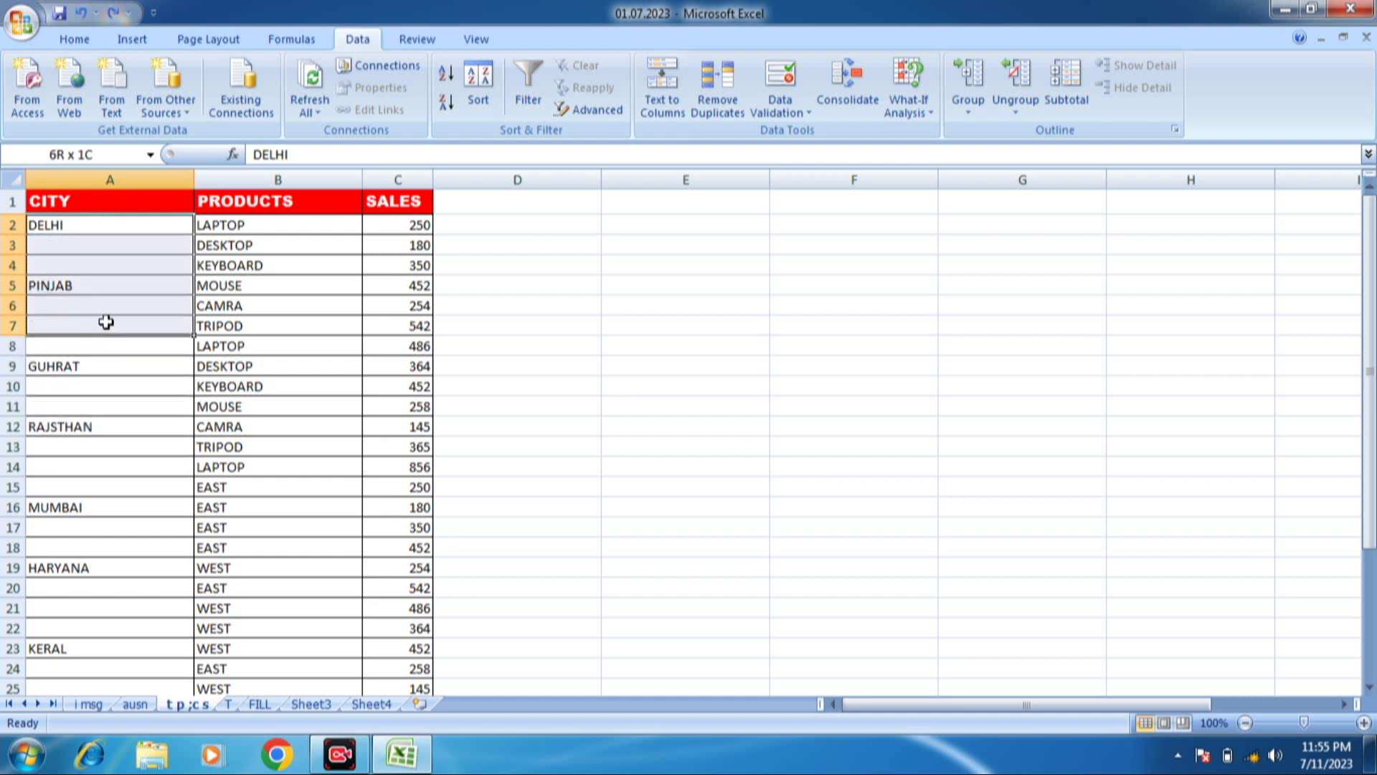
{"action": "mouse_move", "coordinate": [104, 328]}
{"action": "left_mouse_down"}
{"action": "mouse_move", "coordinate": [93, 685]}
{"action": "mouse_move", "coordinate": [99, 656]}
{"action": "left_mouse_up"}
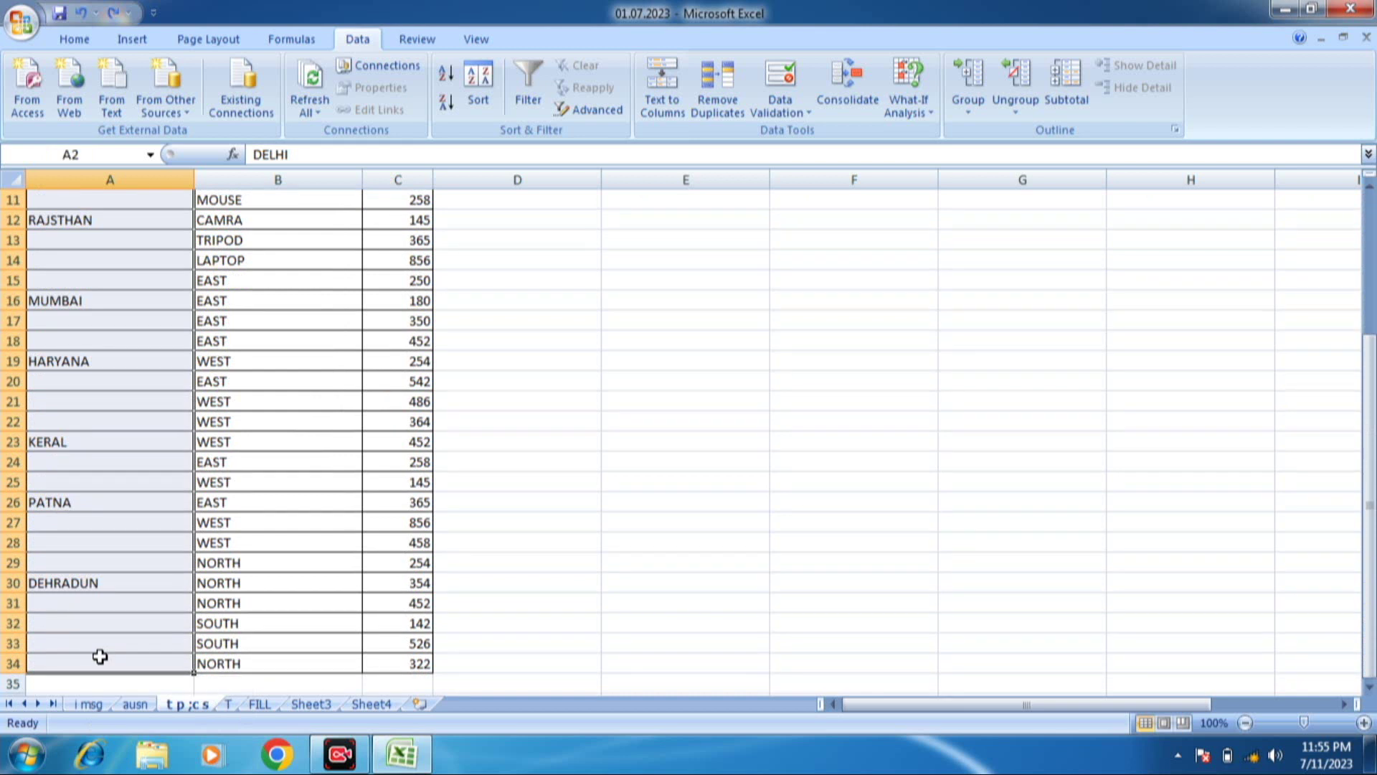
Use Go To Special with Constants limited to Text to select only the city names.
{"action": "key", "text": "ctrl+g"}
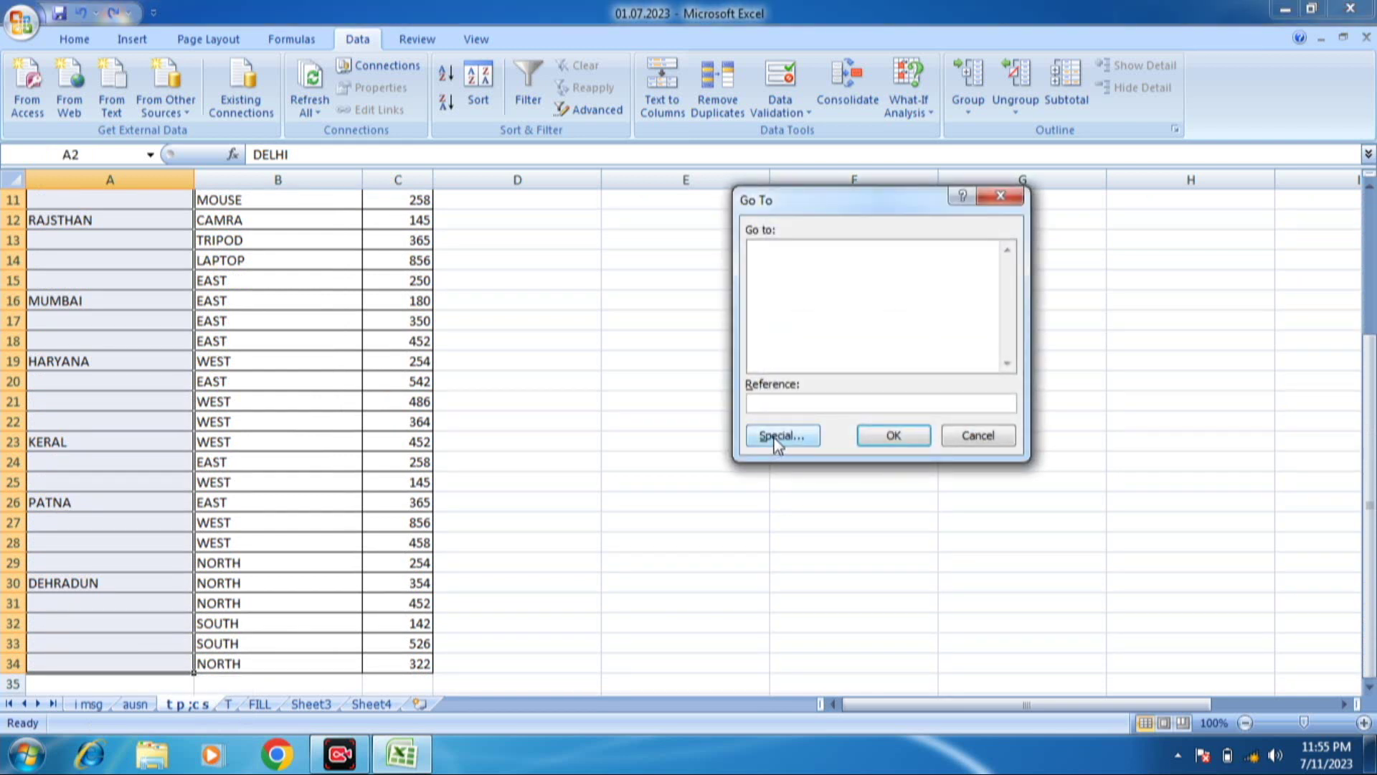
{"action": "left_click", "coordinate": [804, 445]}
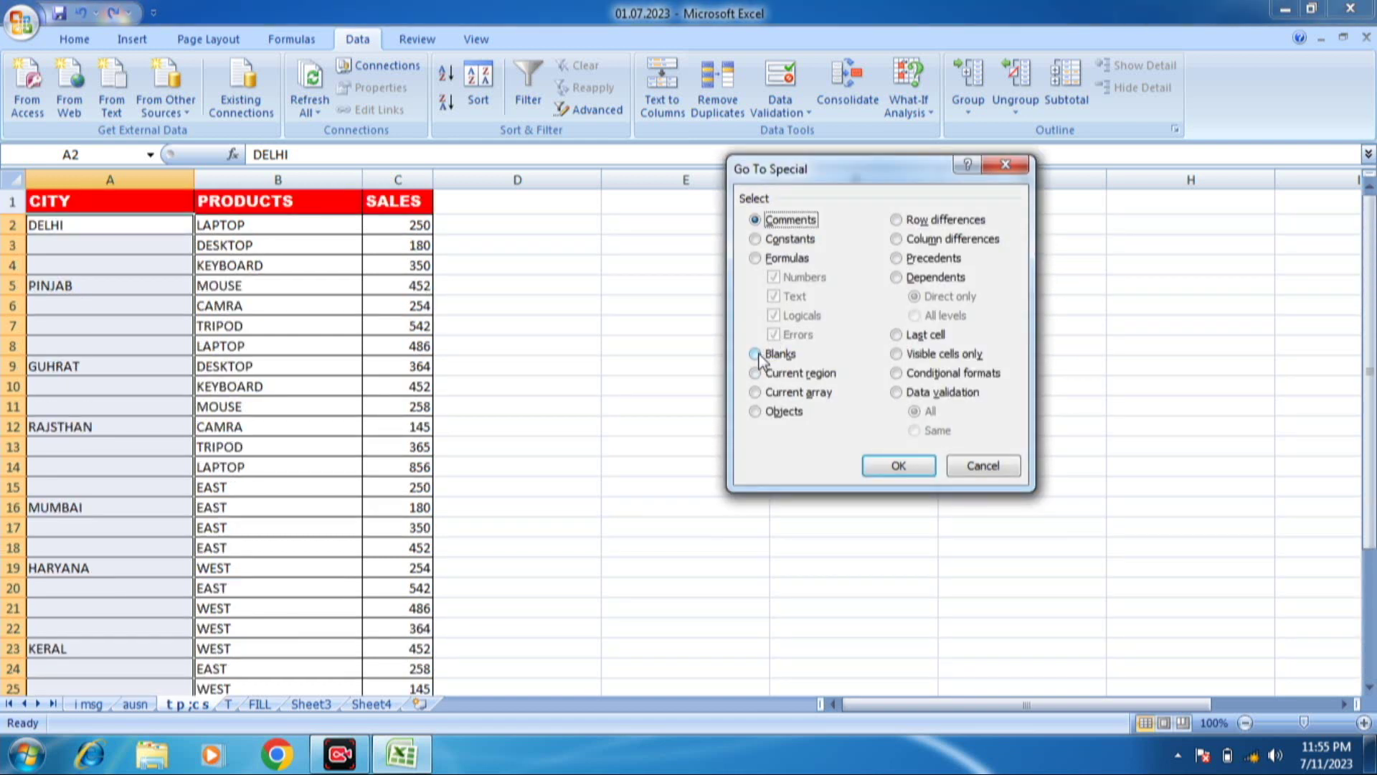
{"action": "left_click", "coordinate": [756, 240]}
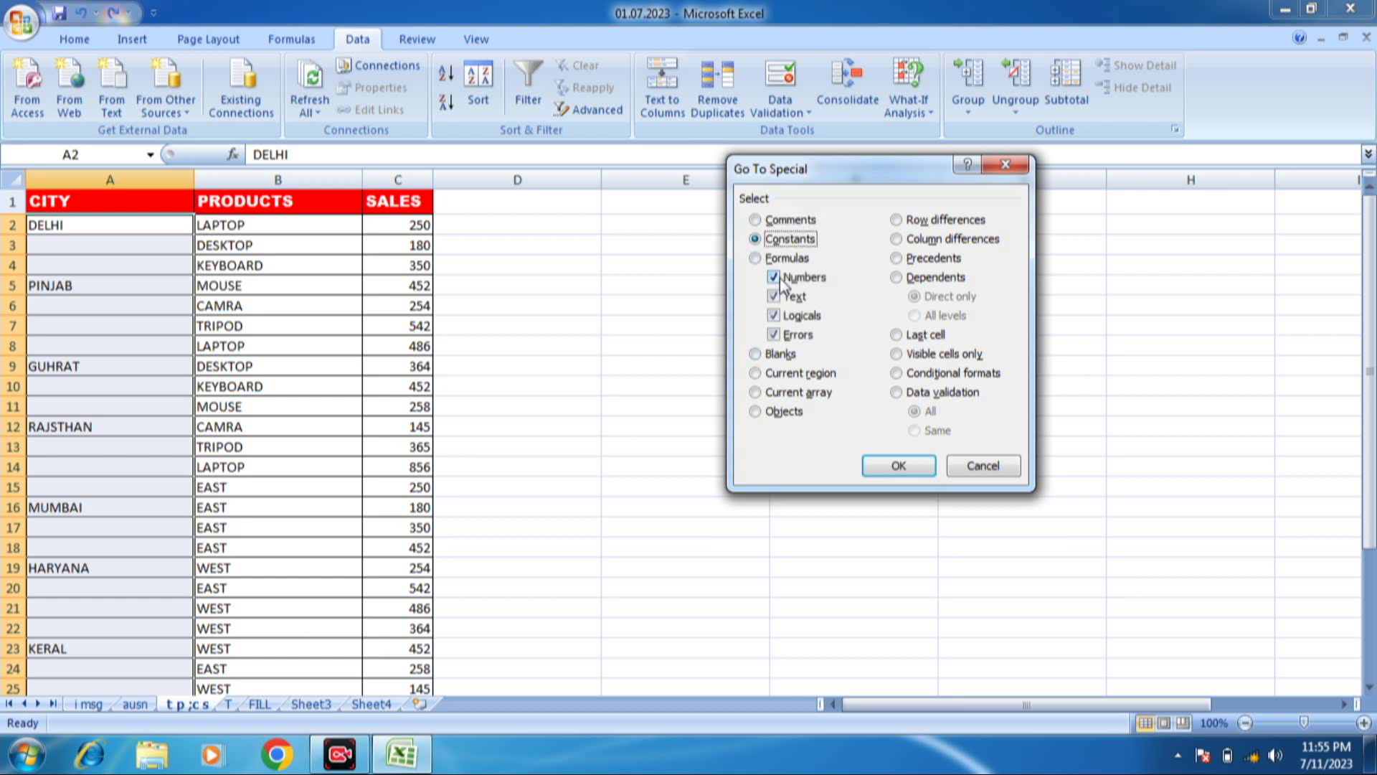
{"action": "left_click", "coordinate": [774, 278]}
{"action": "left_click", "coordinate": [774, 316]}
{"action": "left_click", "coordinate": [774, 335]}
{"action": "left_click", "coordinate": [899, 465]}
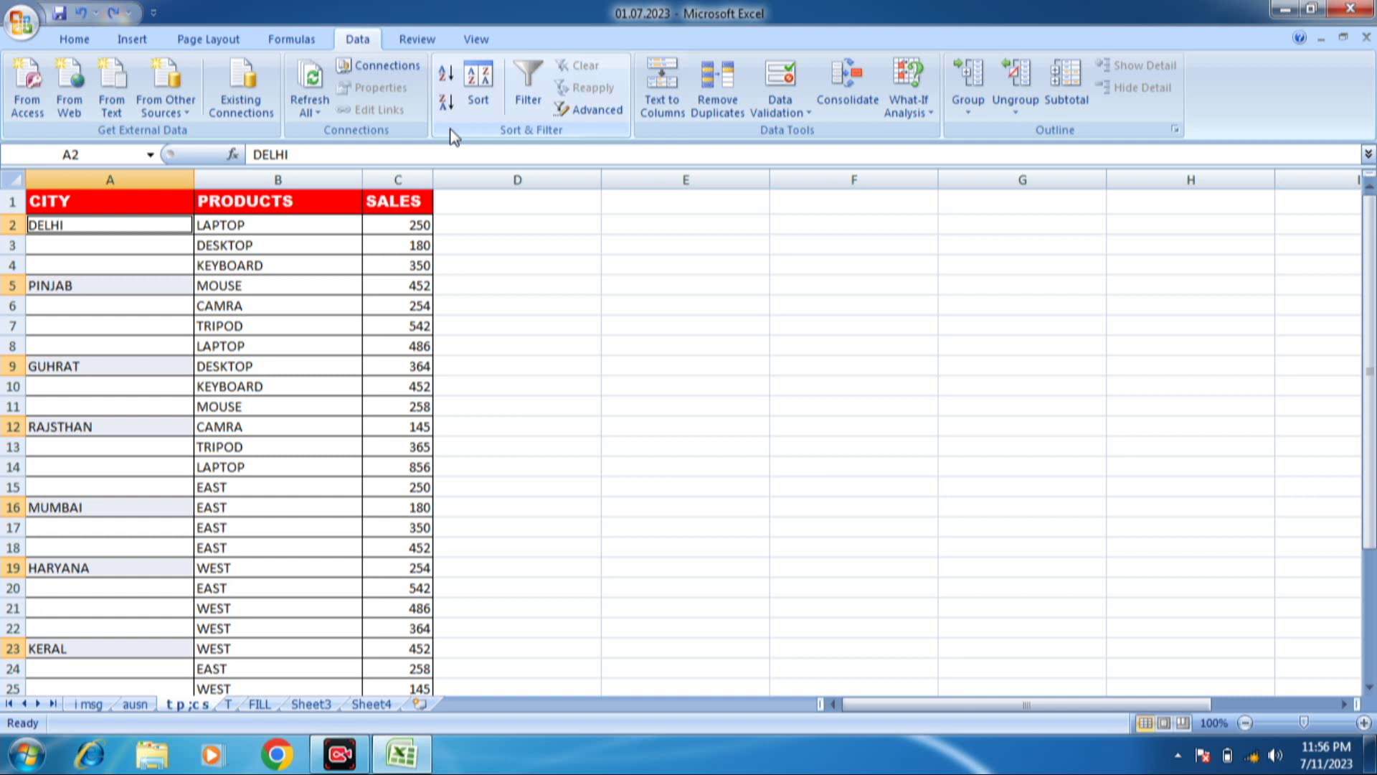
Insert an entire blank row above each city's product group.
{"action": "key", "text": "ctrl+shift+plus"}
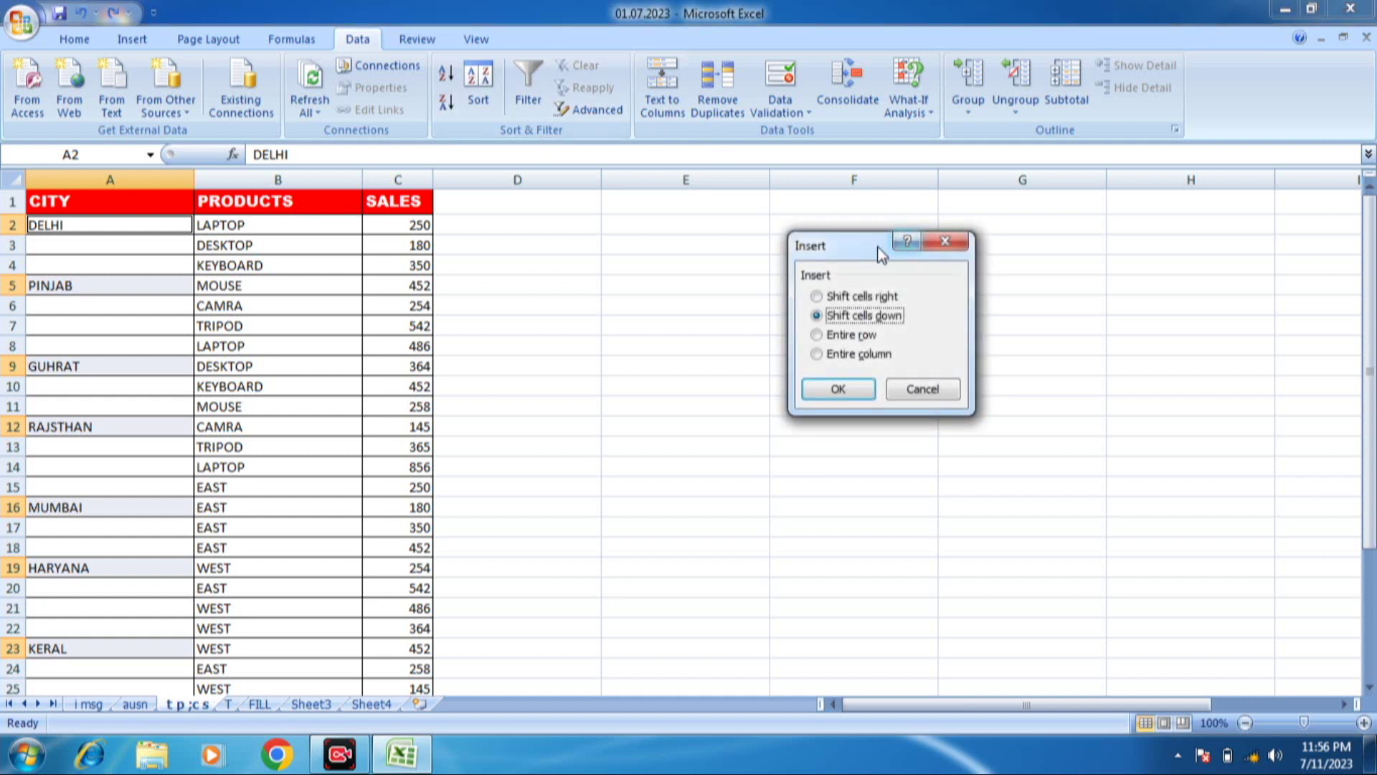
{"action": "left_click_drag", "start_coordinate": [862, 243], "coordinate": [805, 222]}
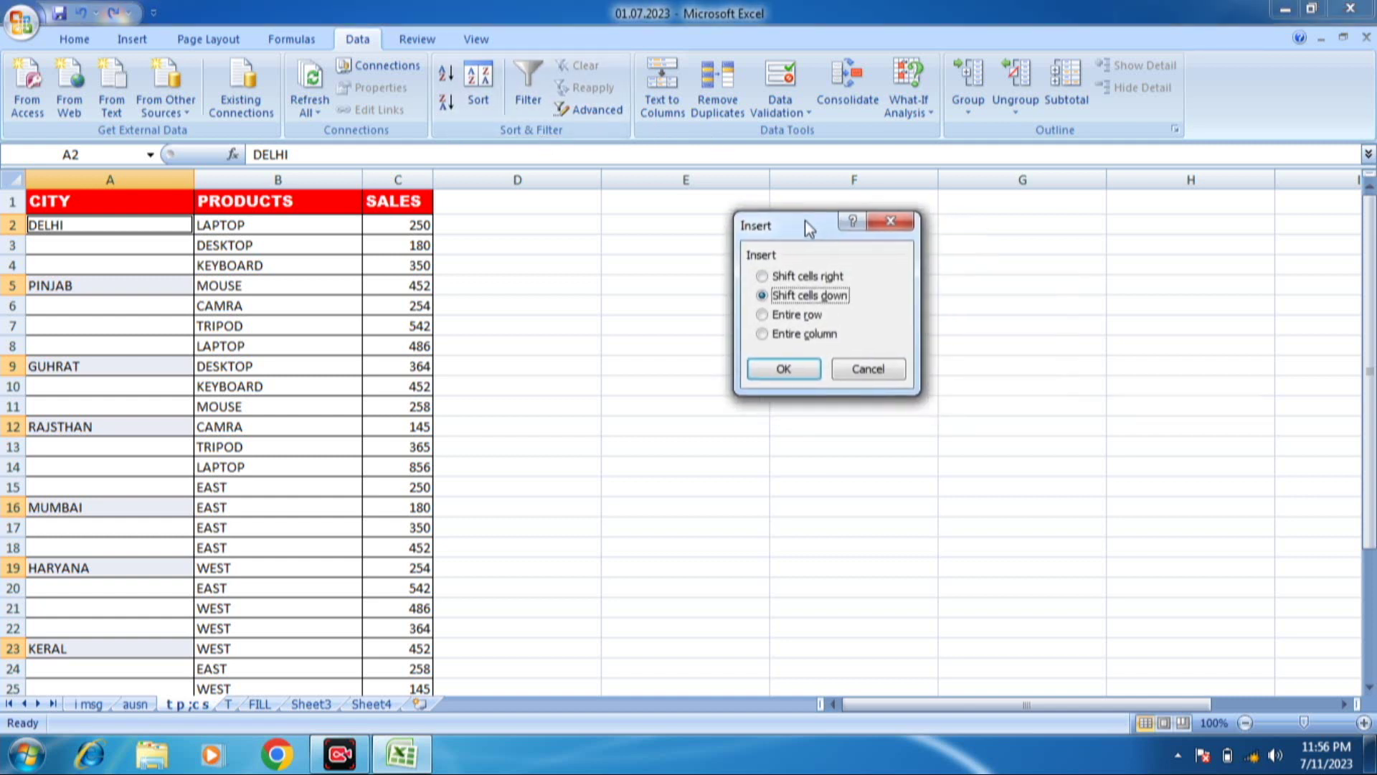
{"action": "left_click", "coordinate": [778, 315]}
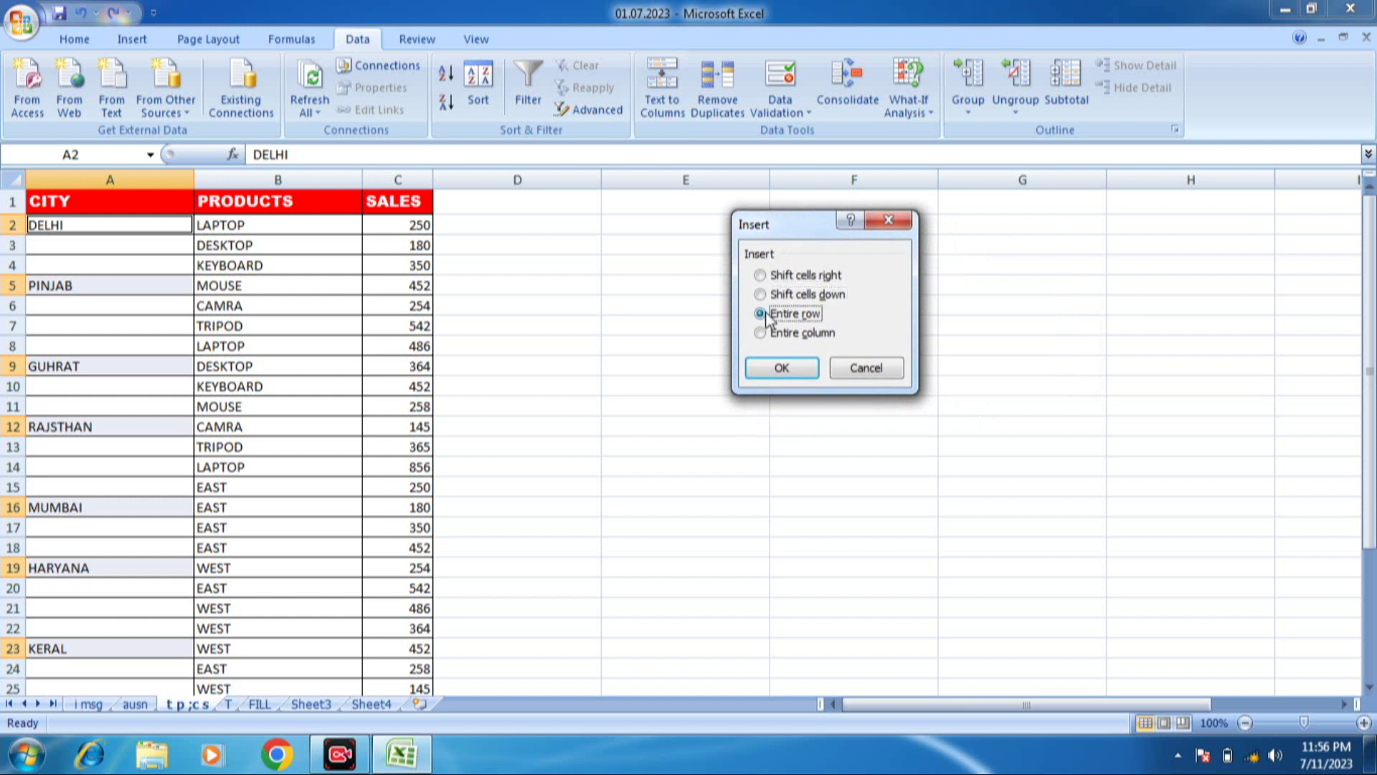
{"action": "left_click", "coordinate": [785, 367]}
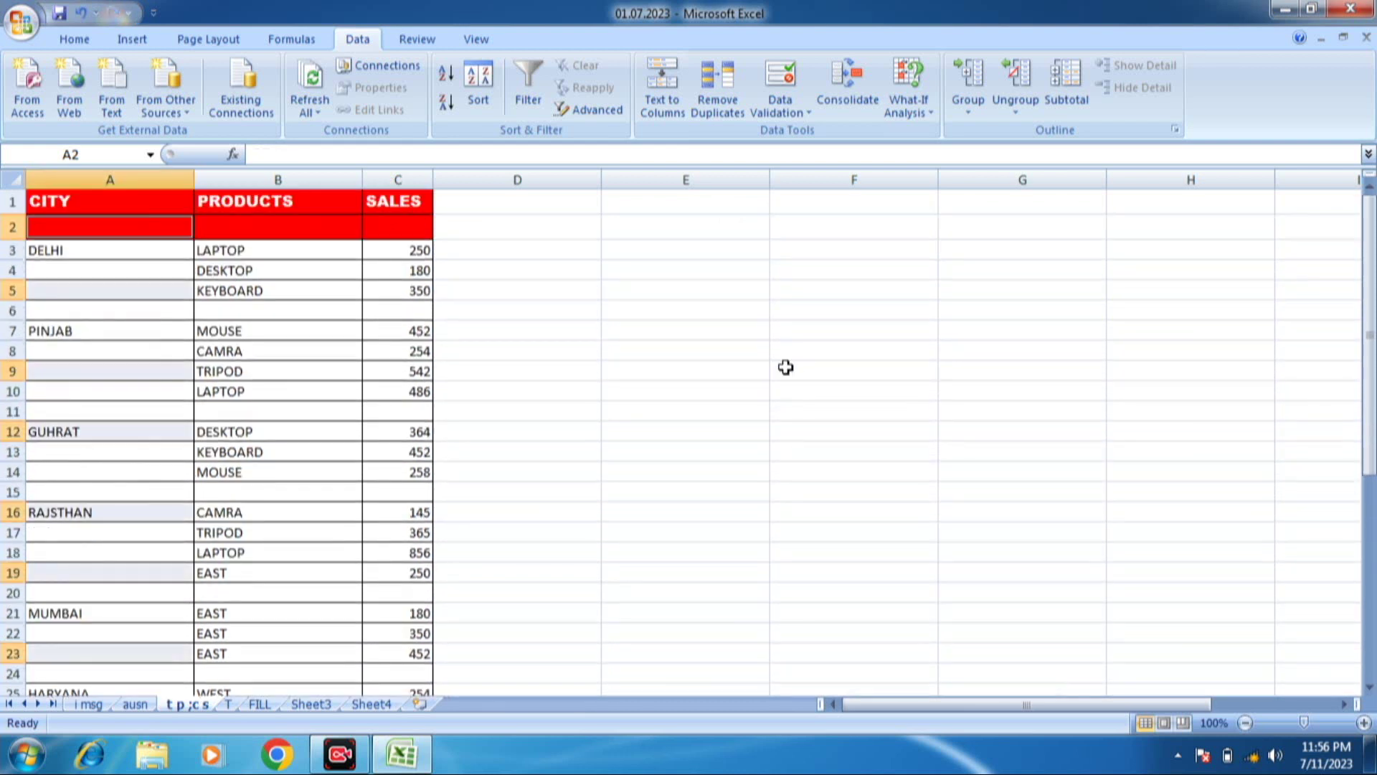
Check the new blank separator rows after DELHI and PINJAB, then select the SALES column values.
{"action": "left_click", "coordinate": [75, 312]}
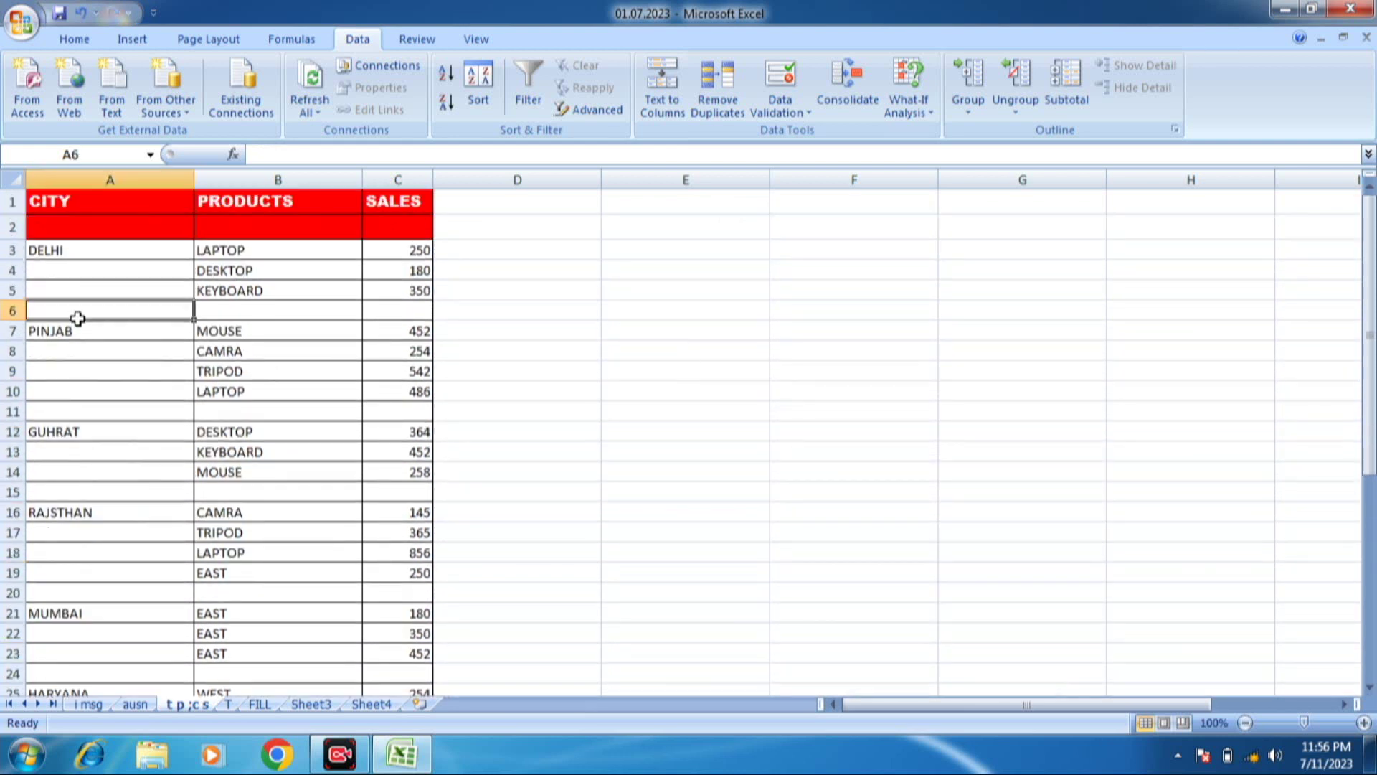
{"action": "left_click", "coordinate": [288, 310]}
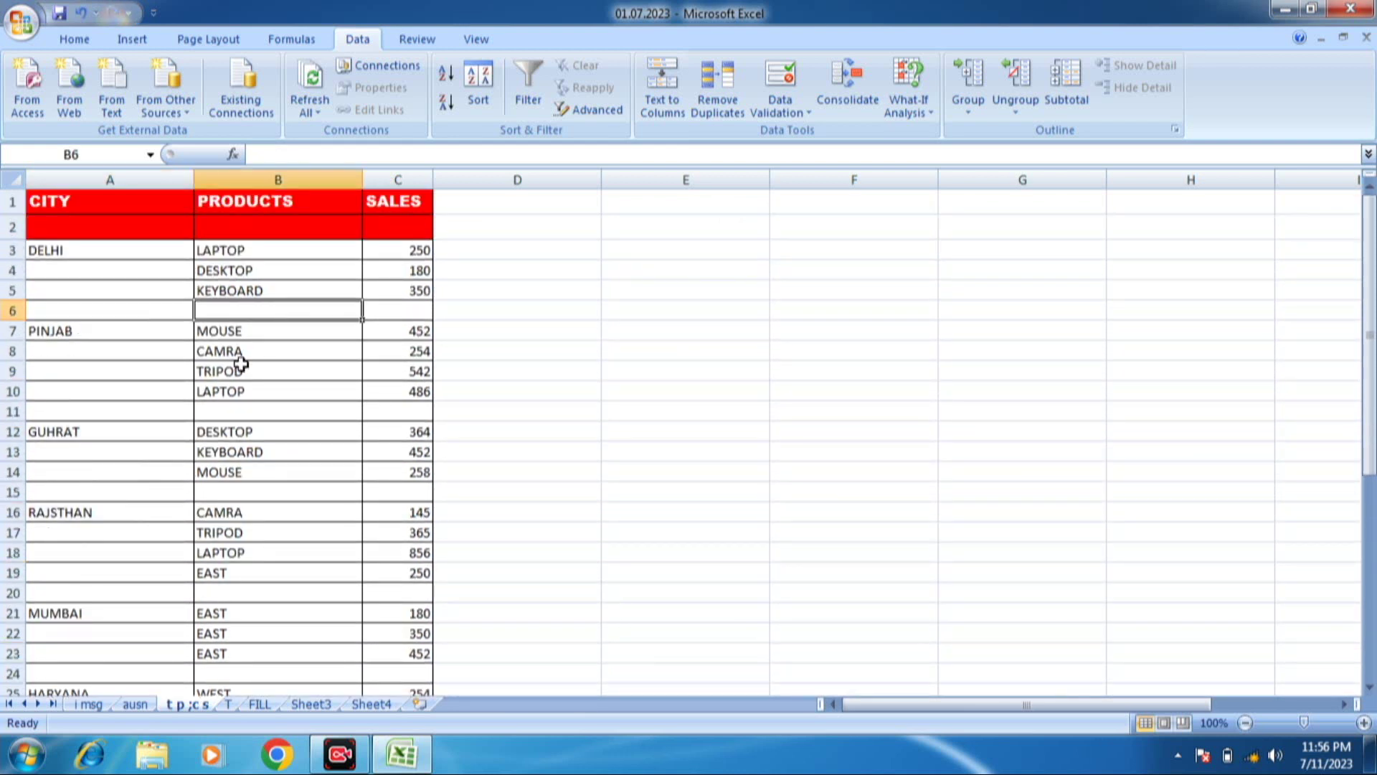
{"action": "left_click", "coordinate": [172, 429]}
{"action": "left_click", "coordinate": [277, 413]}
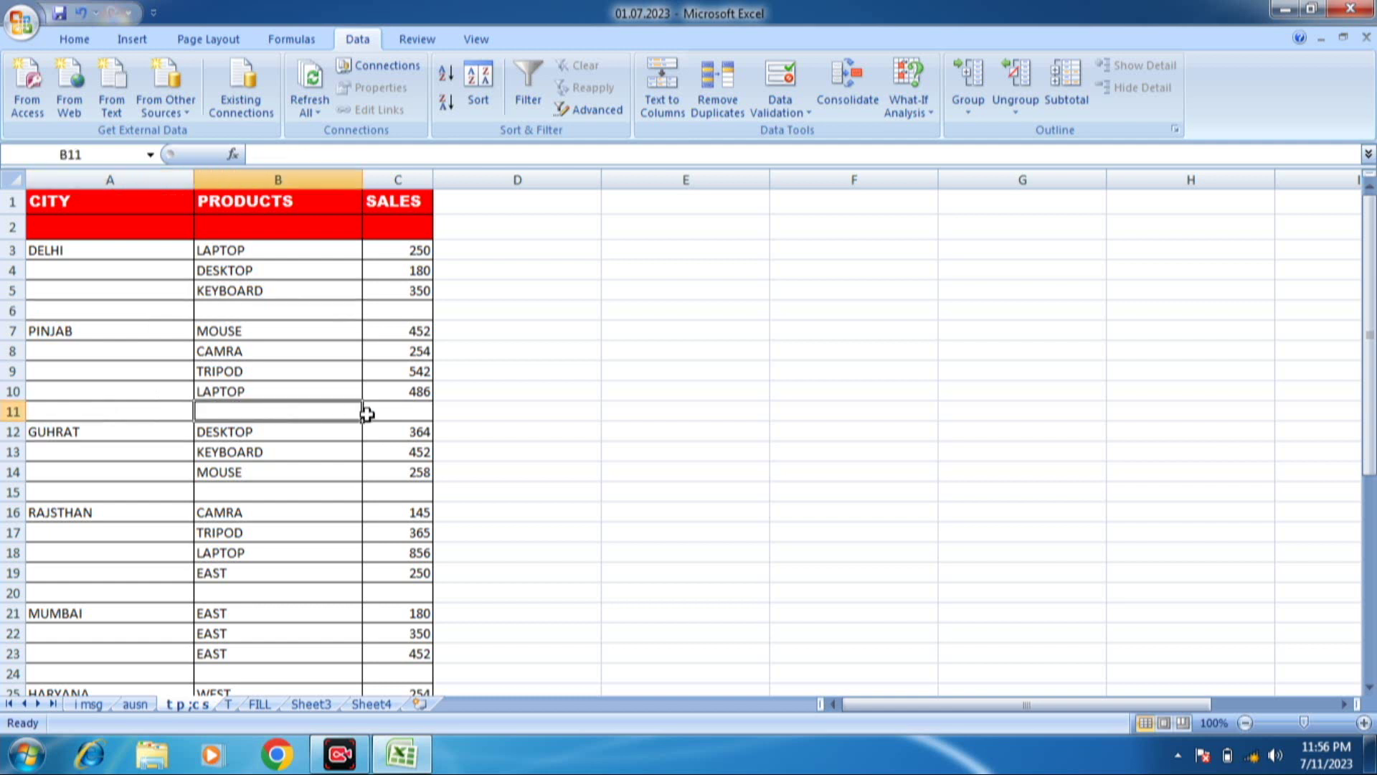
{"action": "left_click", "coordinate": [385, 416]}
{"action": "left_click", "coordinate": [414, 311]}
{"action": "mouse_move", "coordinate": [391, 247]}
{"action": "left_mouse_down"}
{"action": "mouse_move", "coordinate": [413, 579]}
{"action": "mouse_move", "coordinate": [393, 763]}
{"action": "mouse_move", "coordinate": [396, 664]}
{"action": "left_mouse_up"}
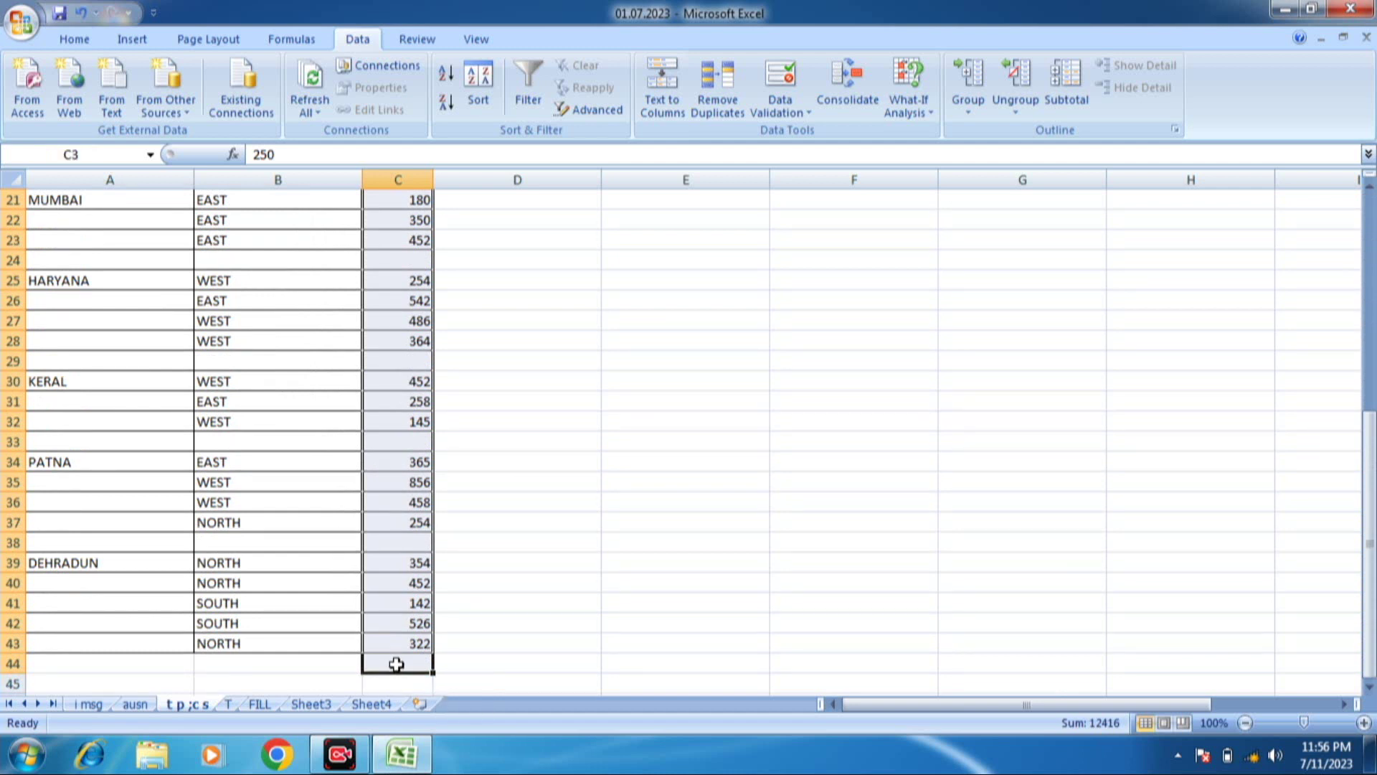
Select the blank SALES cells via Go To Special Blanks and AutoSum them, giving subtotals like 780 and 1734.
{"action": "key", "text": "ctrl+g"}
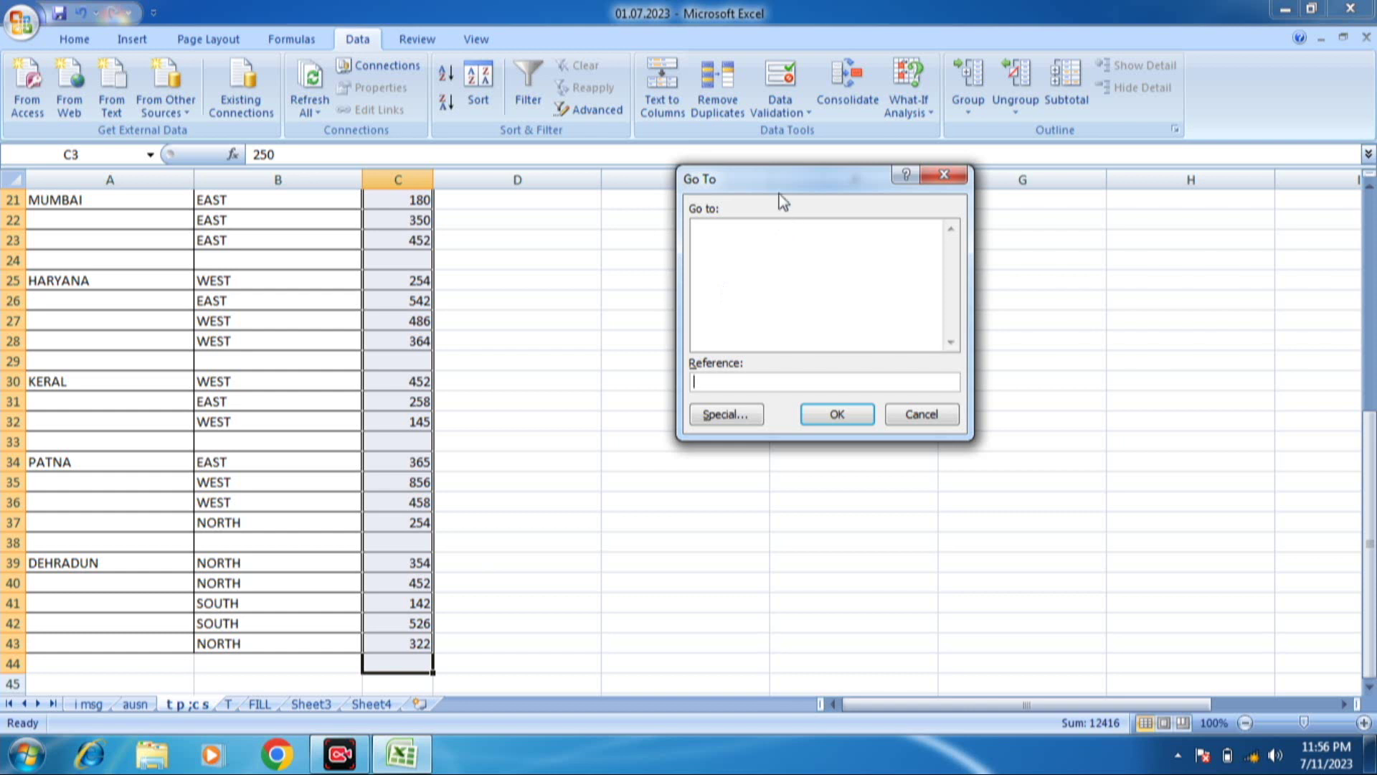
{"action": "left_click", "coordinate": [721, 421]}
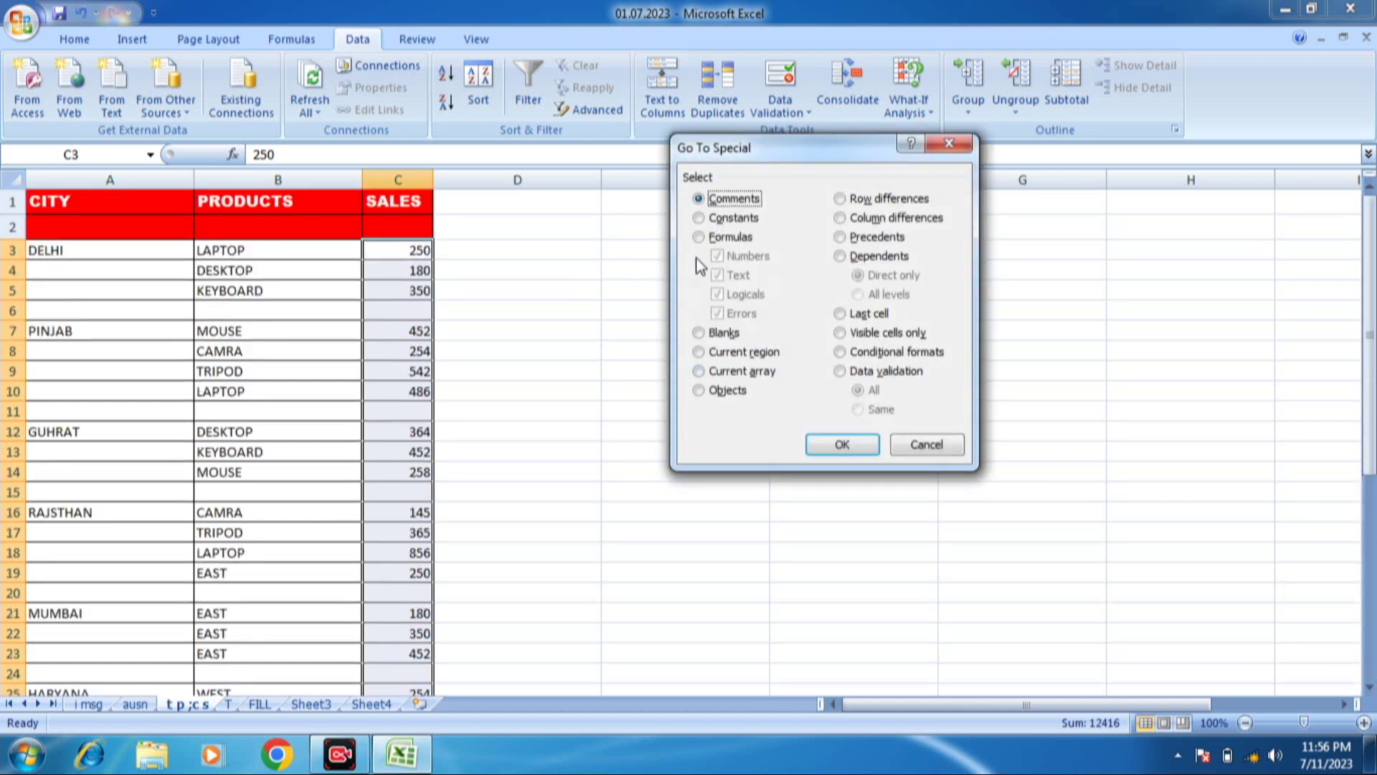
{"action": "left_click", "coordinate": [699, 335]}
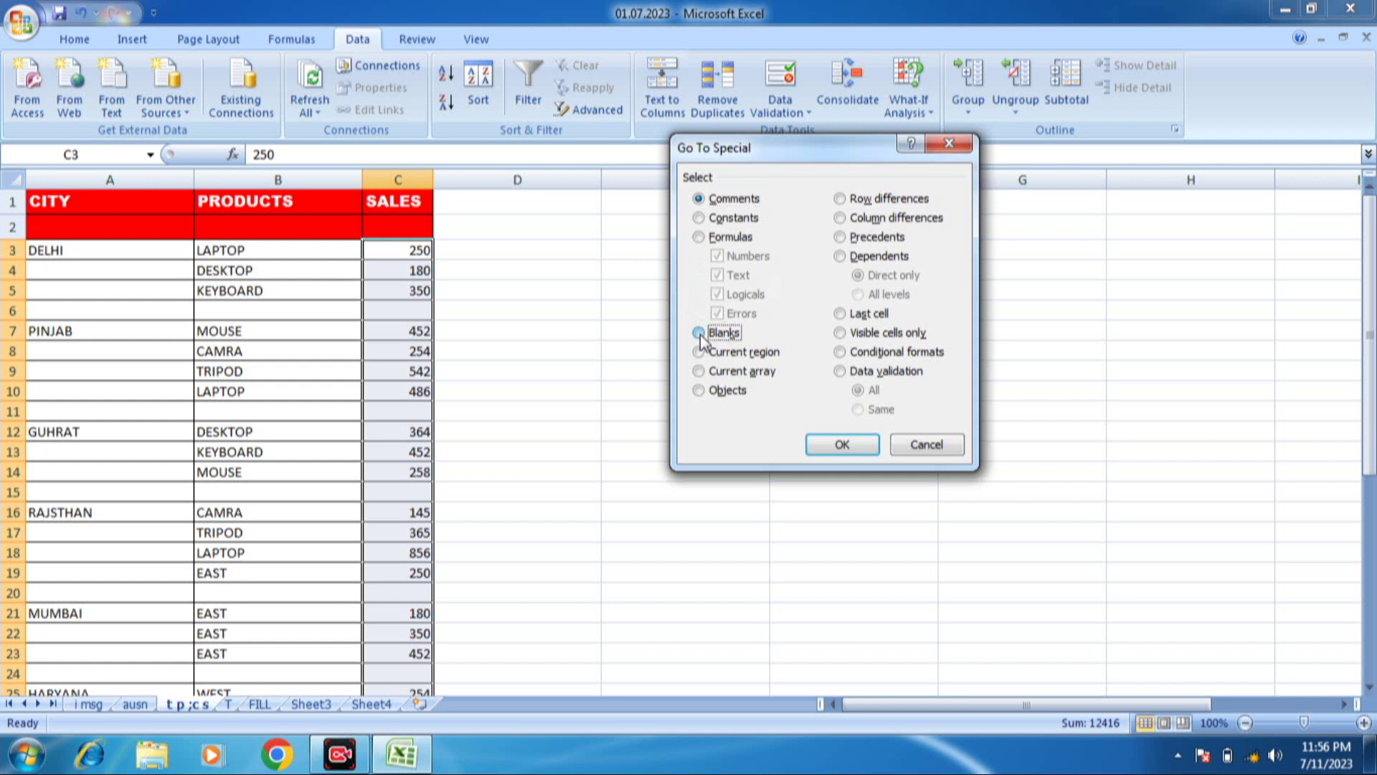
{"action": "left_click", "coordinate": [842, 444]}
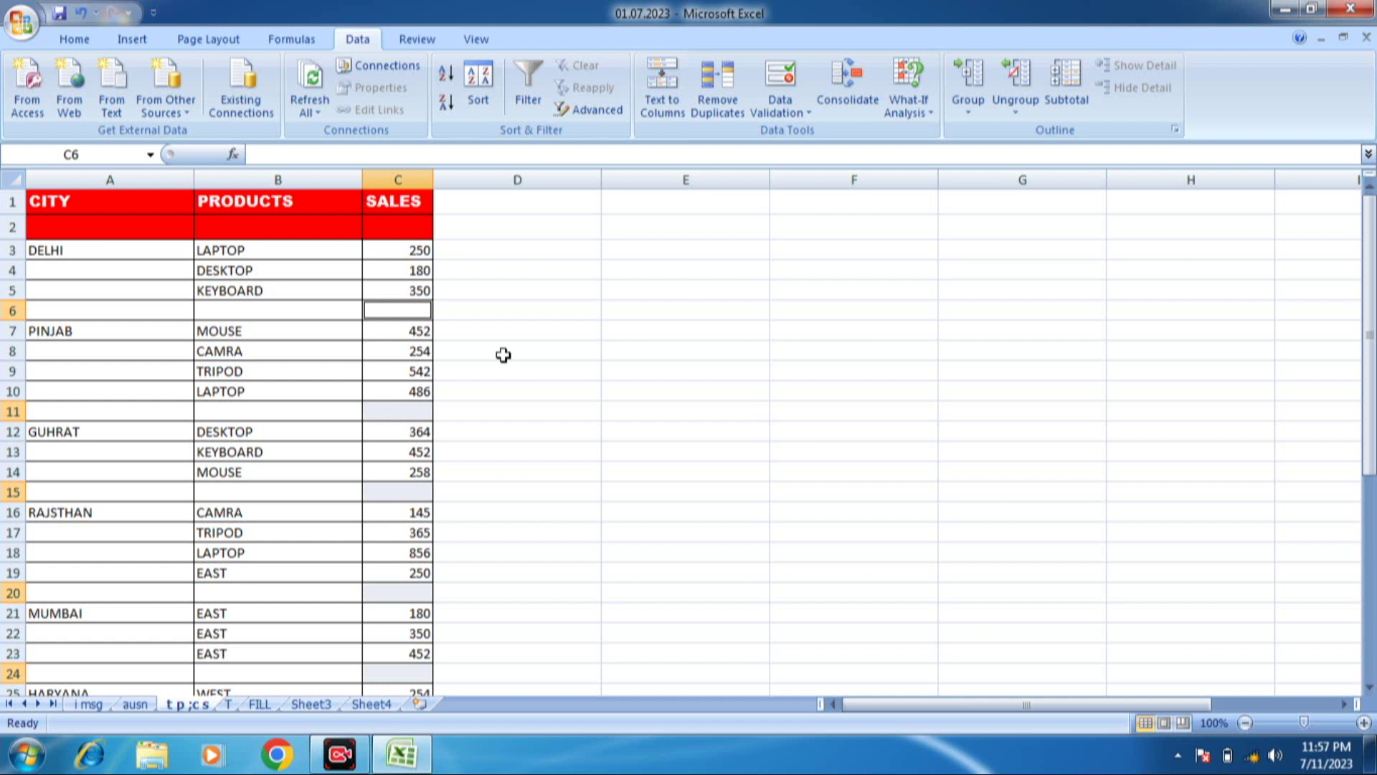
{"action": "scroll", "coordinate": [504, 355], "scroll_direction": "down", "scroll_amount": 4}
{"action": "key", "text": "alt+equal"}
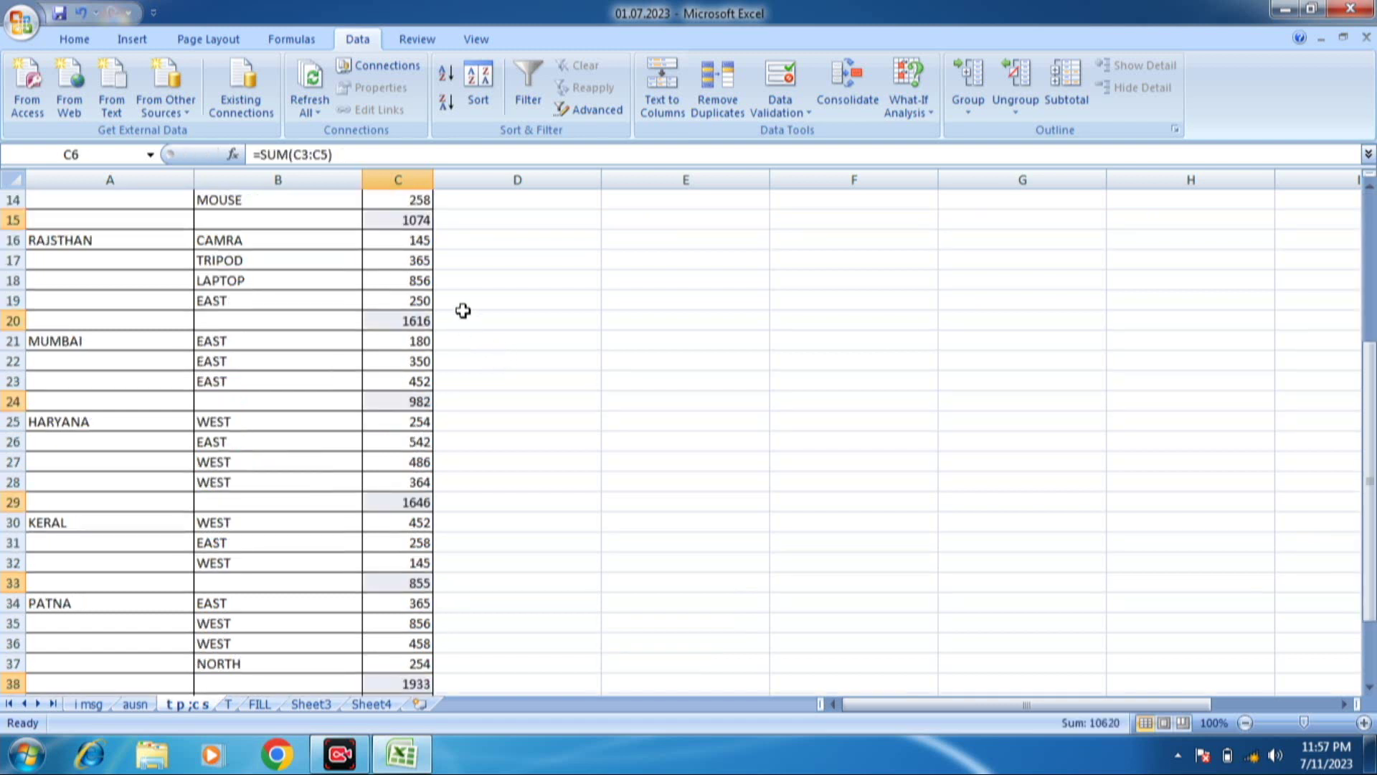
{"action": "scroll", "coordinate": [463, 310], "scroll_direction": "up", "scroll_amount": 5}
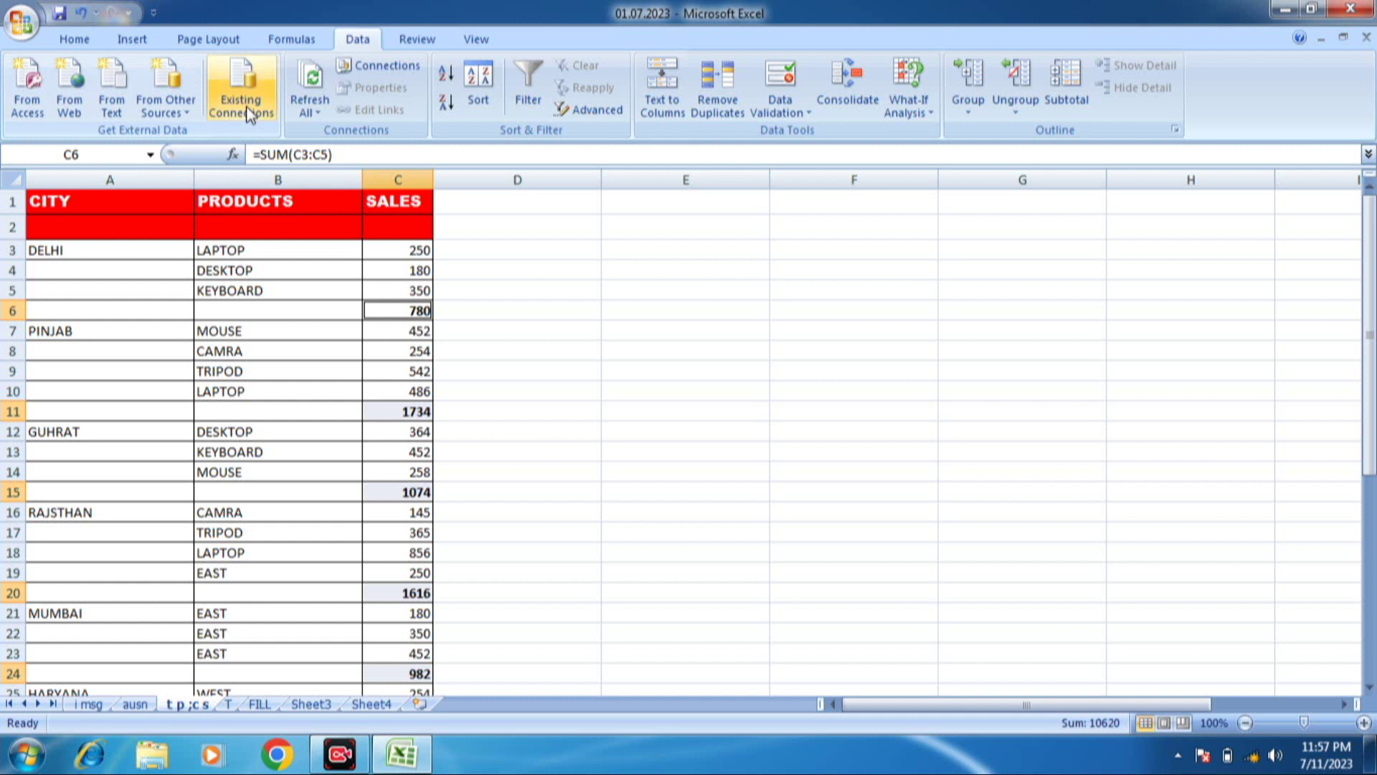
Increase the subtotal font size to 14 and check the RAJSTHAN sales and subtotal formula.
{"action": "left_click", "coordinate": [73, 39]}
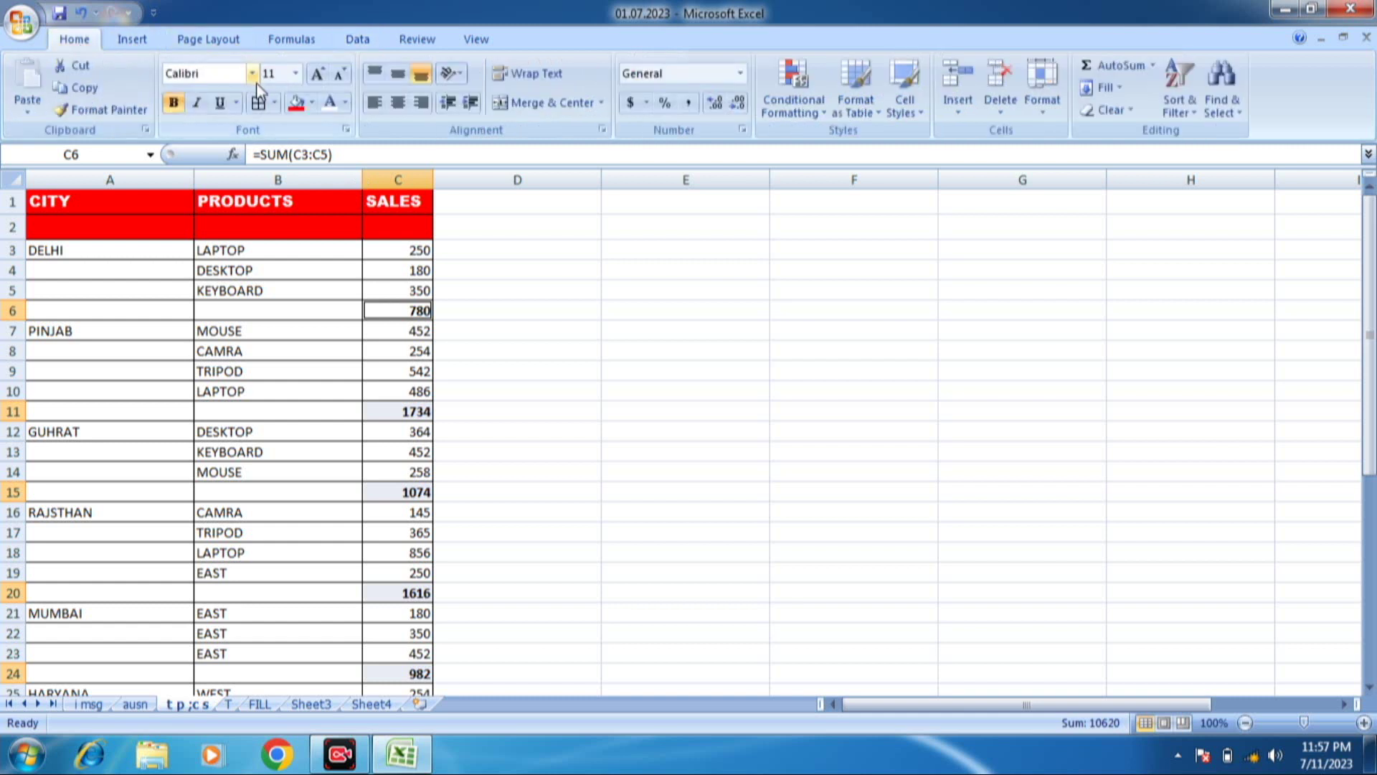
{"action": "double_click", "coordinate": [328, 72]}
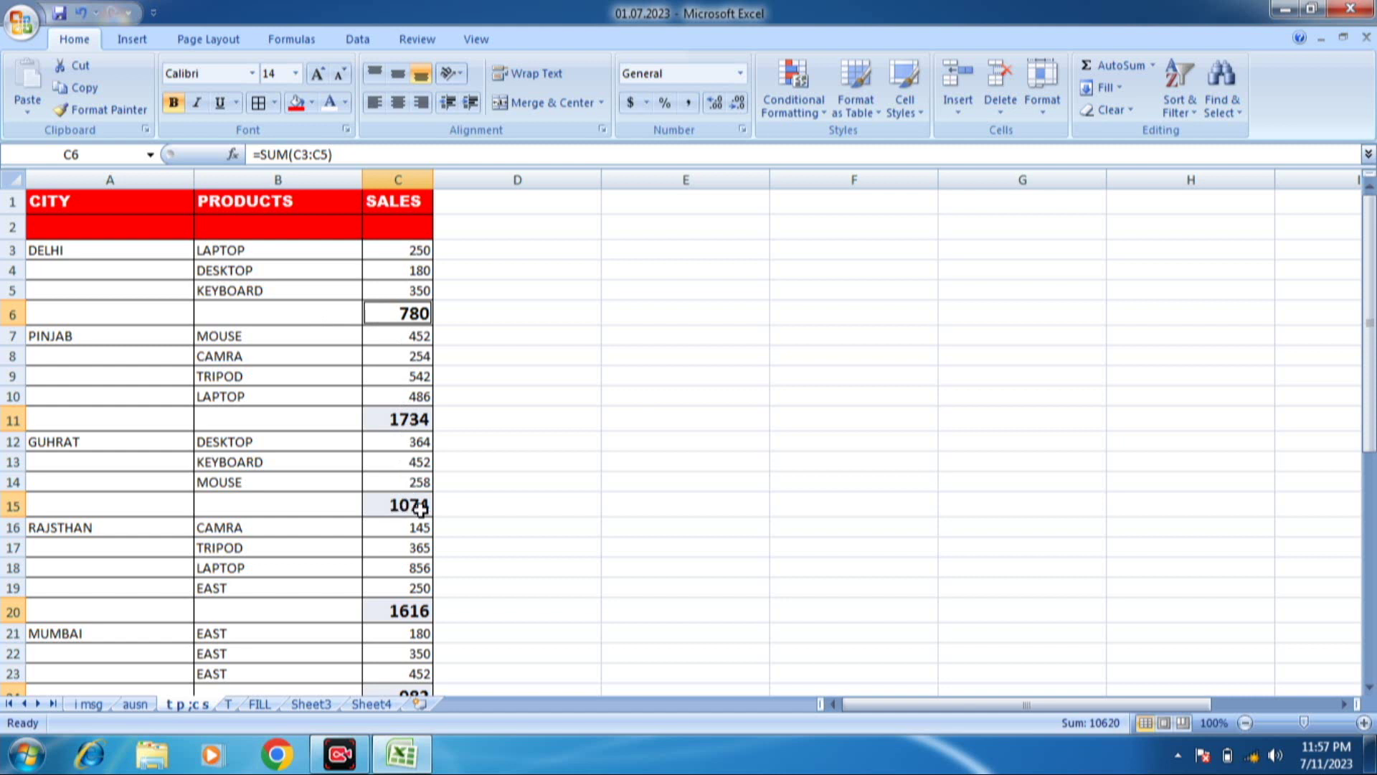
{"action": "left_click", "coordinate": [420, 590]}
{"action": "left_click", "coordinate": [387, 609]}
Deselect the subtotals and switch to the T sheet with the product tables.
{"action": "left_click", "coordinate": [222, 640]}
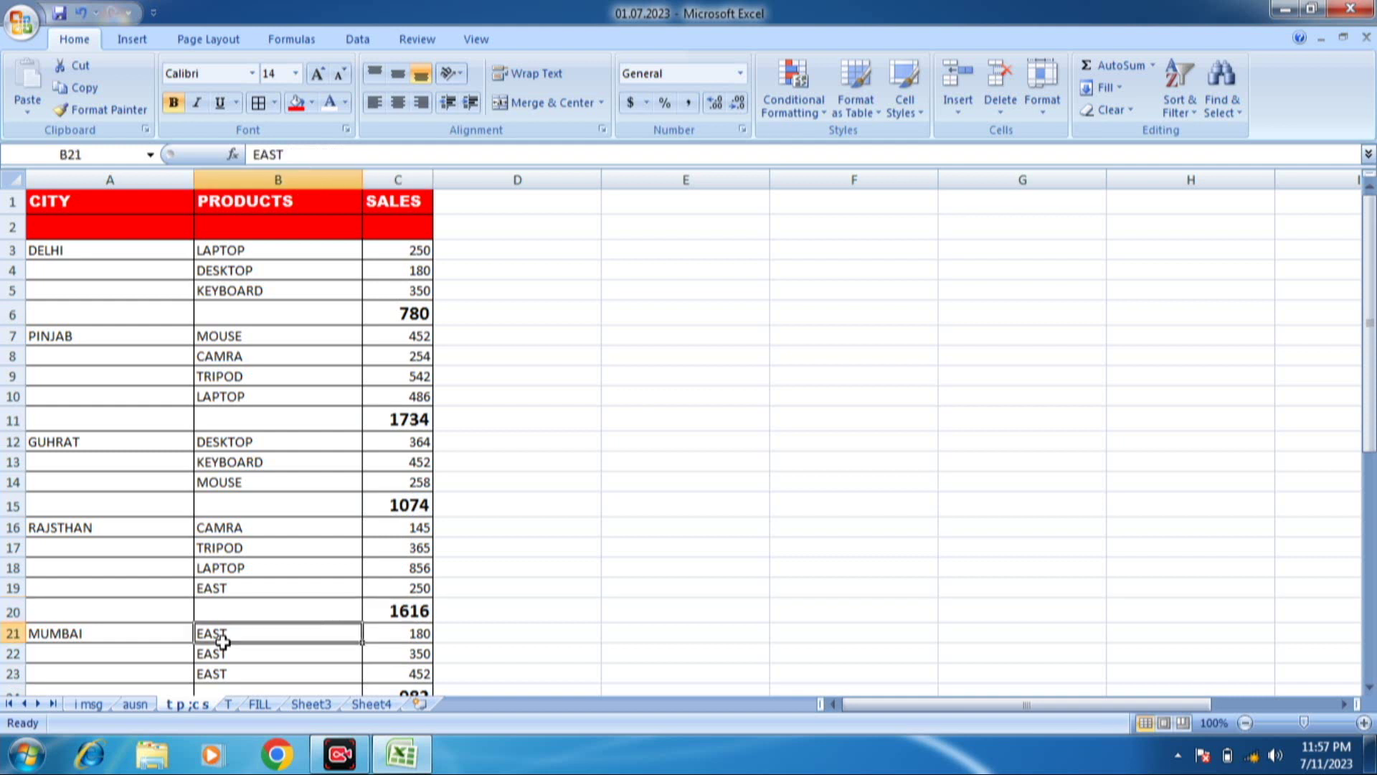
{"action": "left_click", "coordinate": [139, 619]}
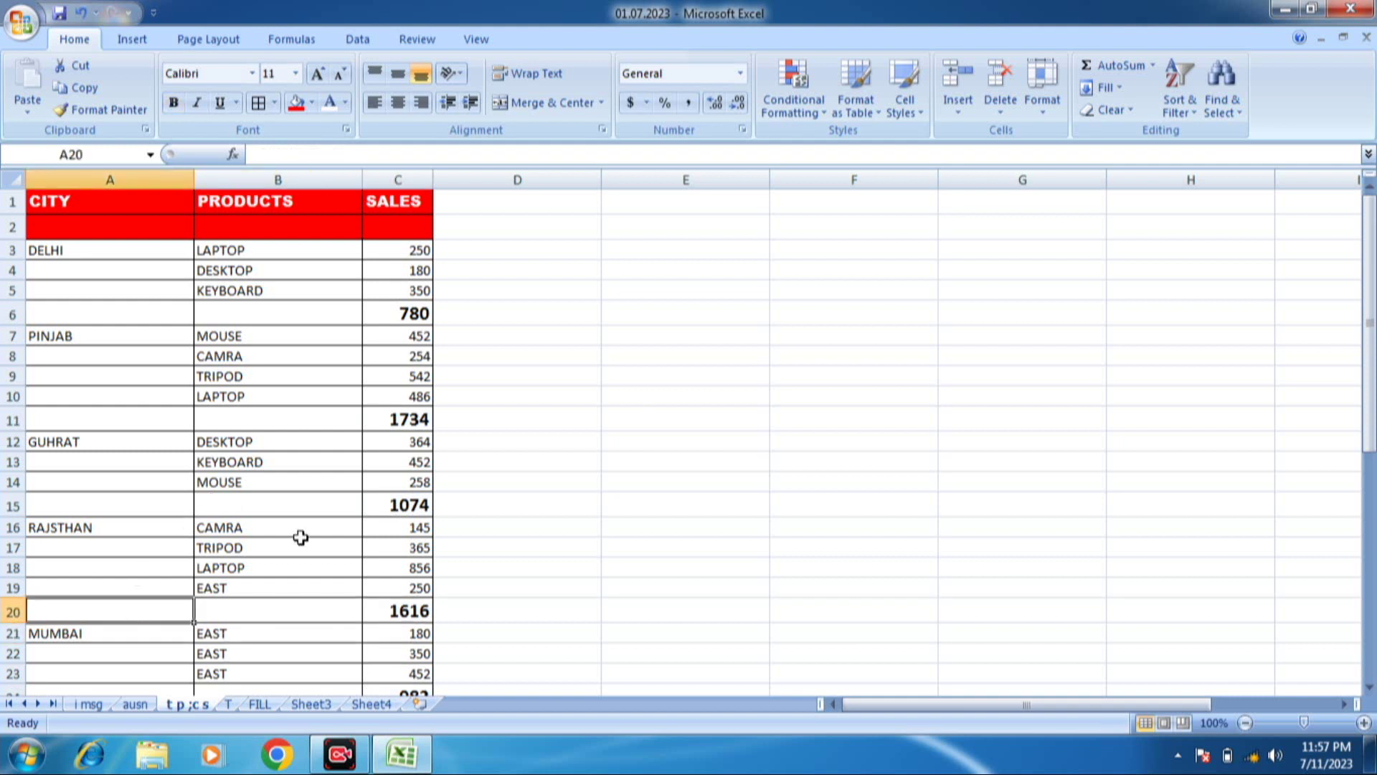
{"action": "left_click", "coordinate": [228, 703]}
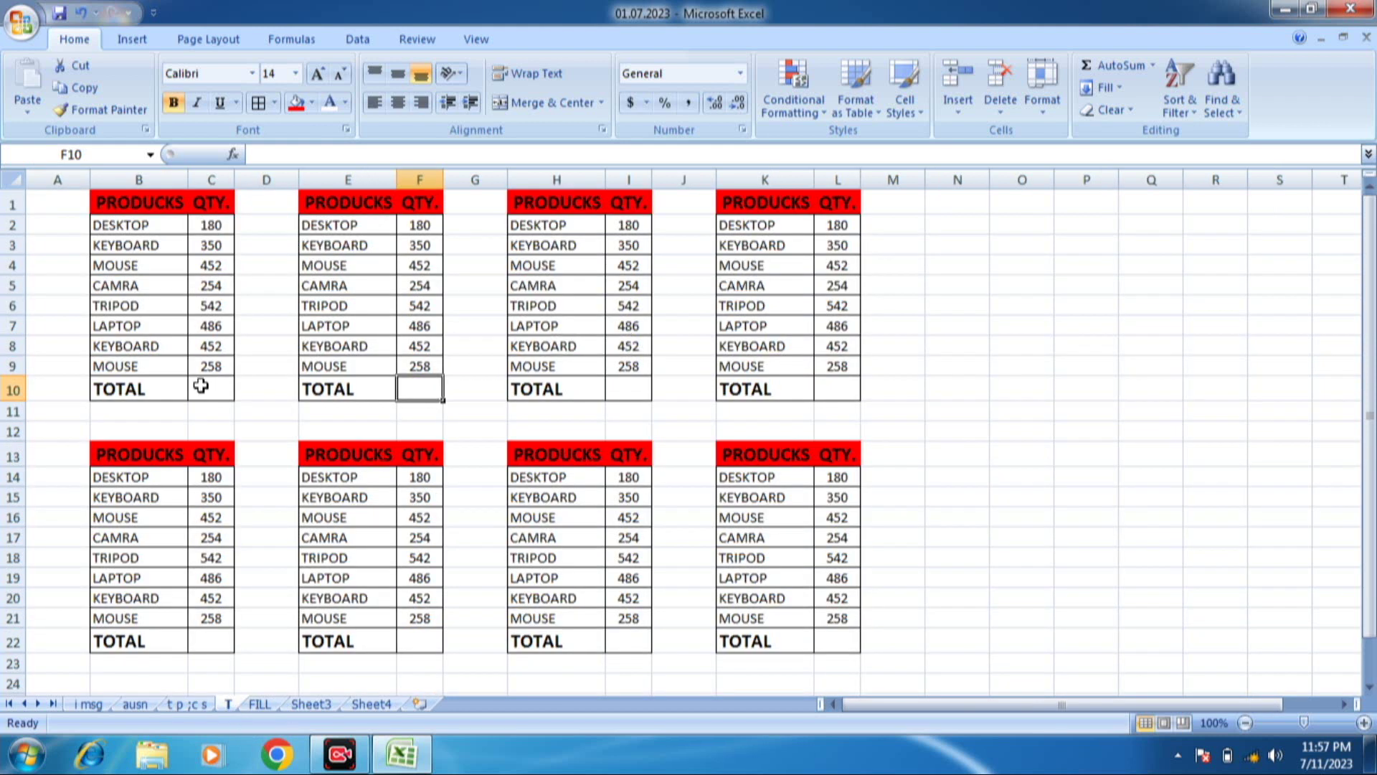
Widen column F on the T sheet so the second table's QTY. header fits fully.
{"action": "left_click", "coordinate": [183, 247]}
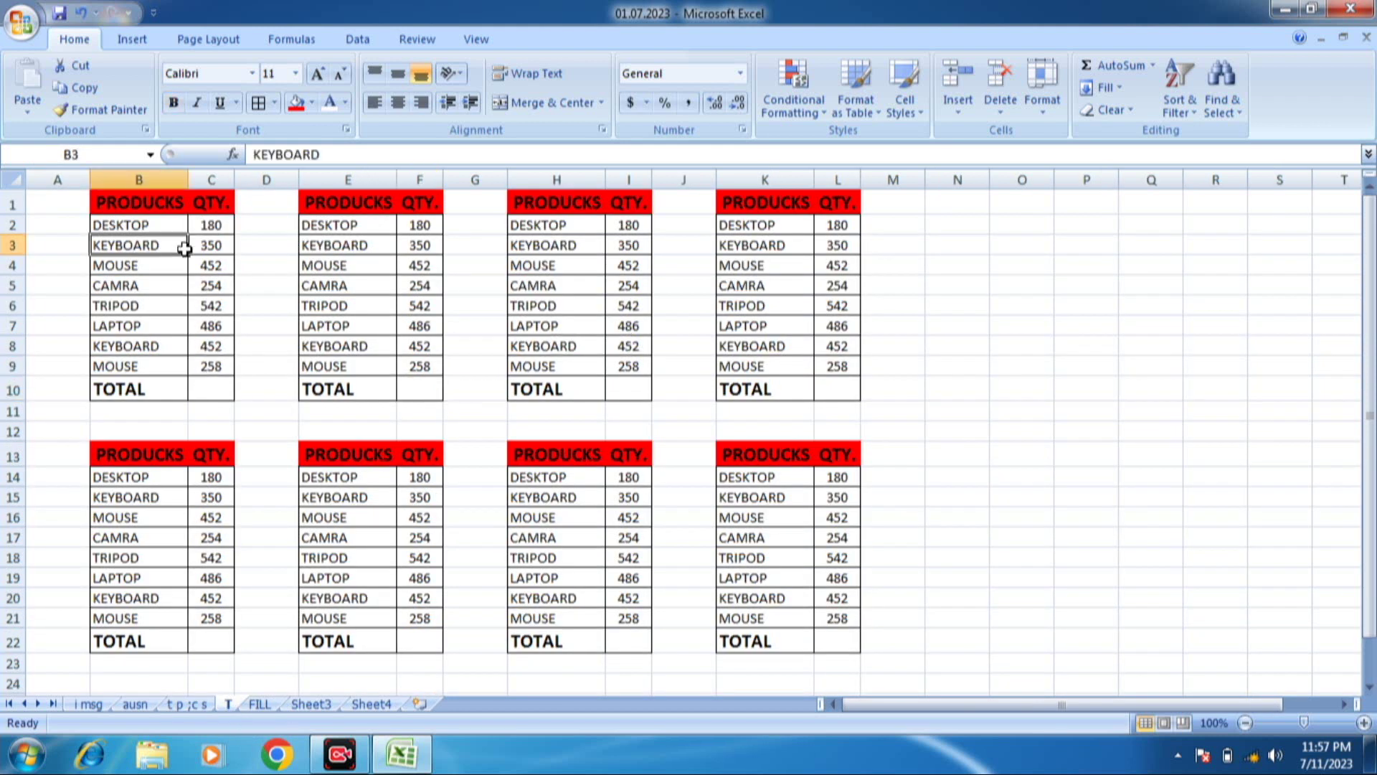
{"action": "left_click", "coordinate": [350, 229]}
{"action": "left_click", "coordinate": [161, 206]}
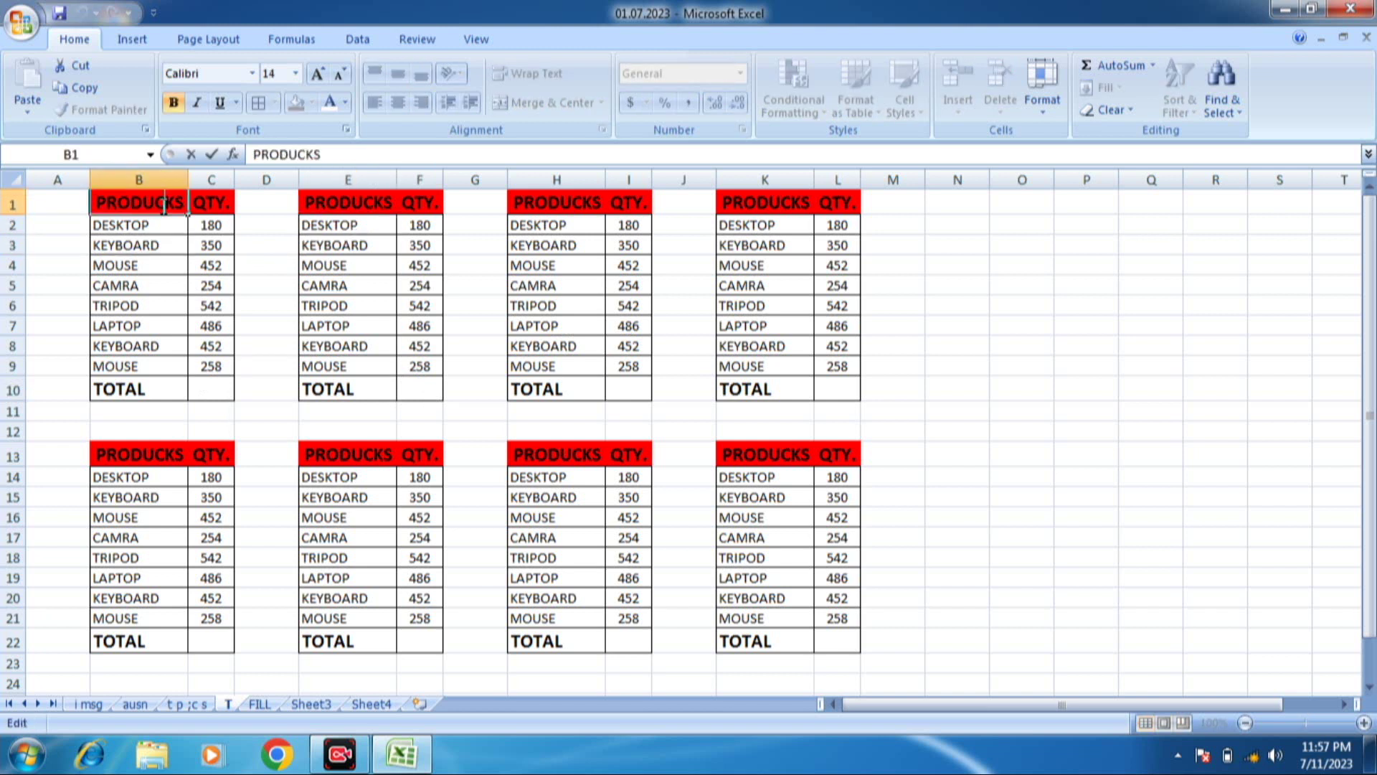
{"action": "left_click", "coordinate": [266, 285]}
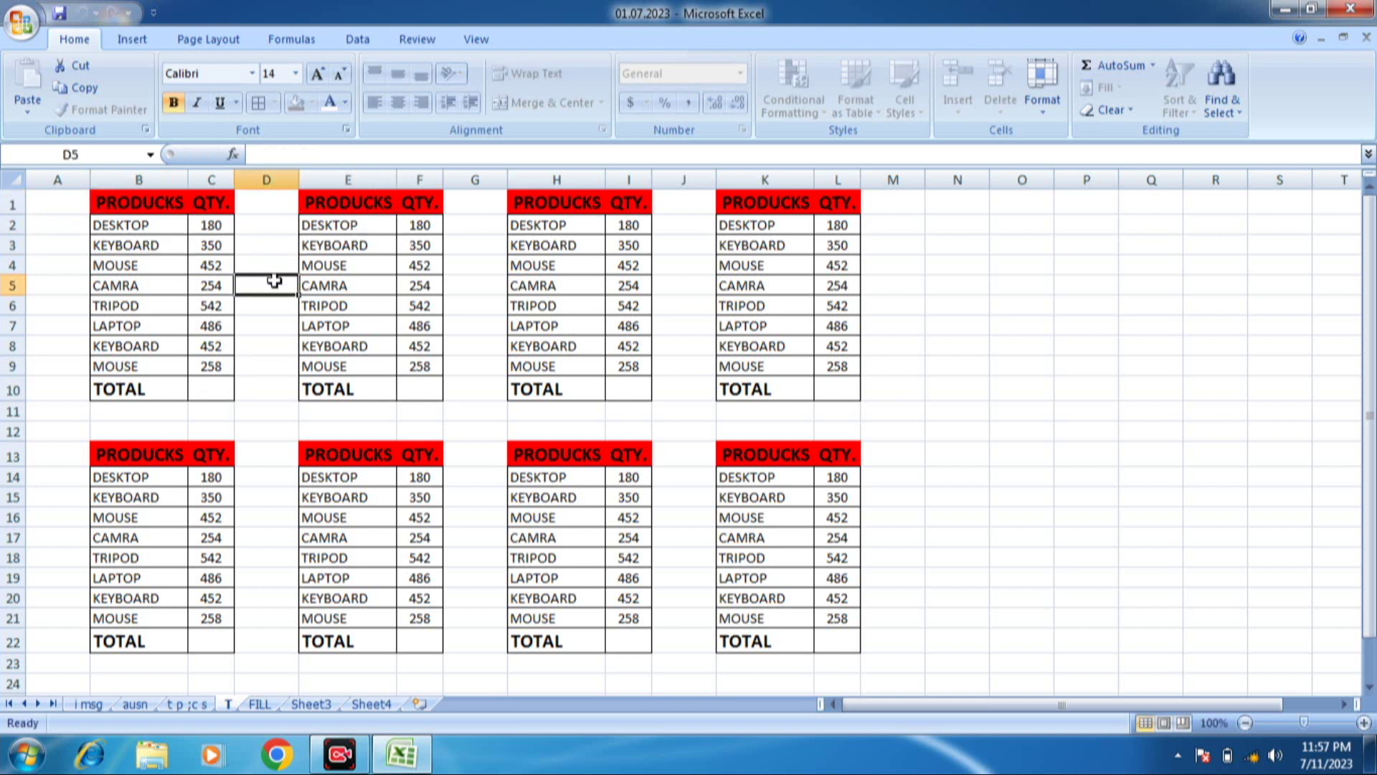
{"action": "left_click", "coordinate": [385, 210]}
{"action": "left_click_drag", "start_coordinate": [442, 183], "coordinate": [463, 183]}
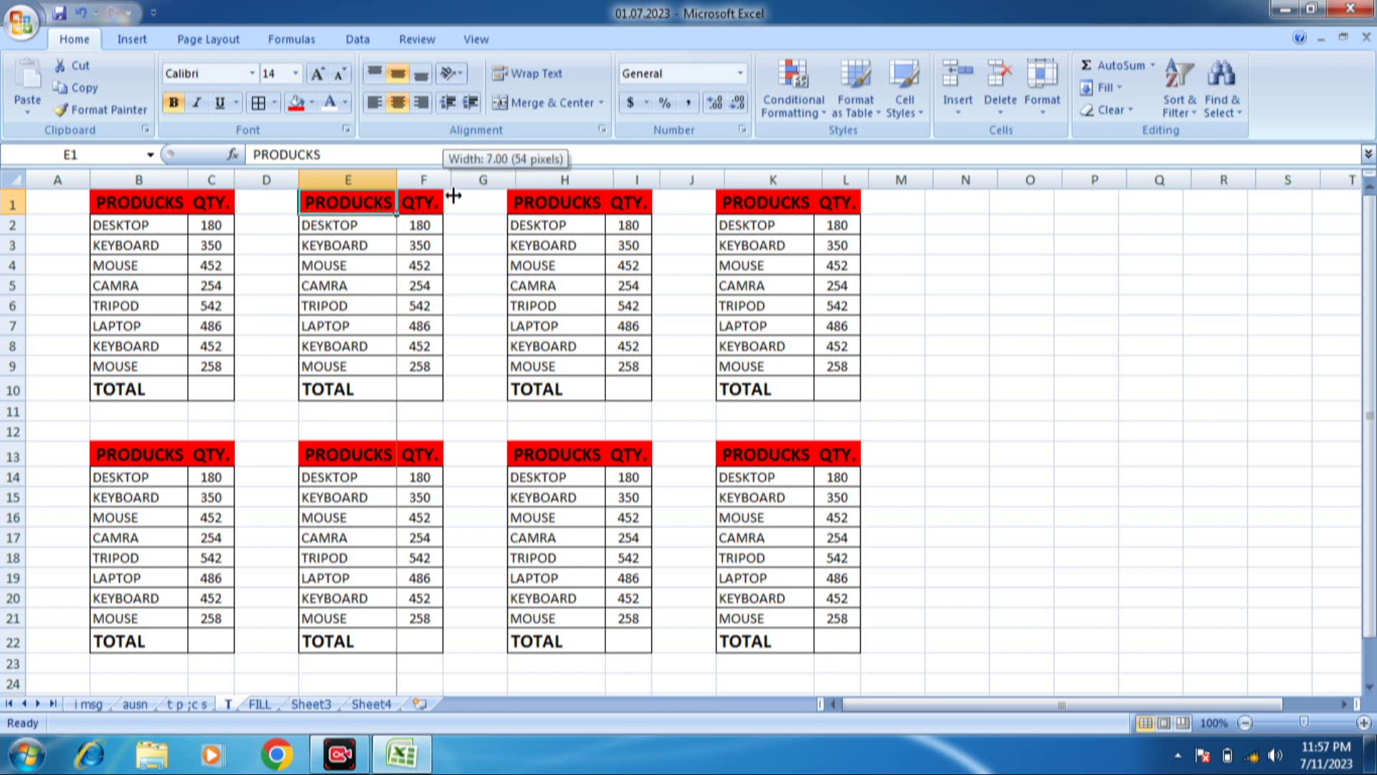
{"action": "left_click", "coordinate": [456, 284]}
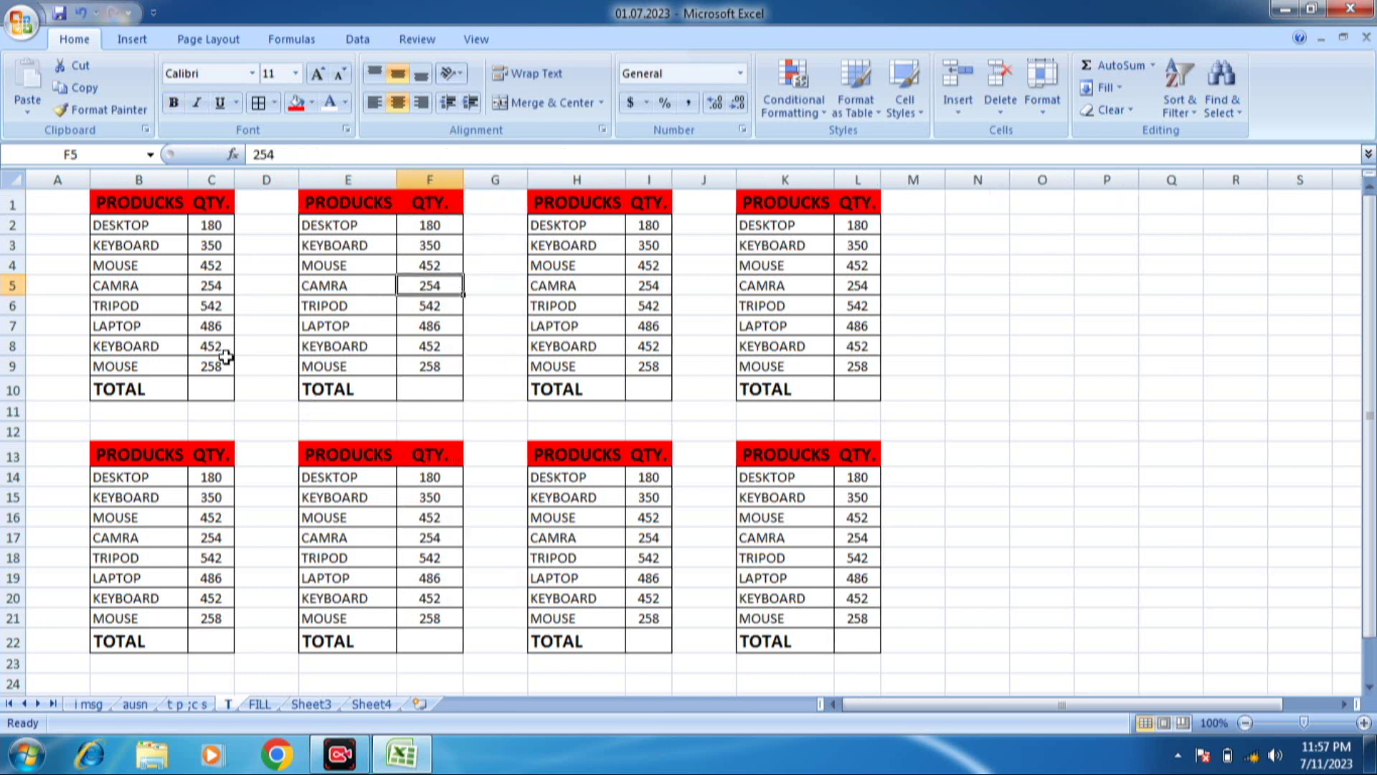
{"action": "left_click", "coordinate": [206, 393]}
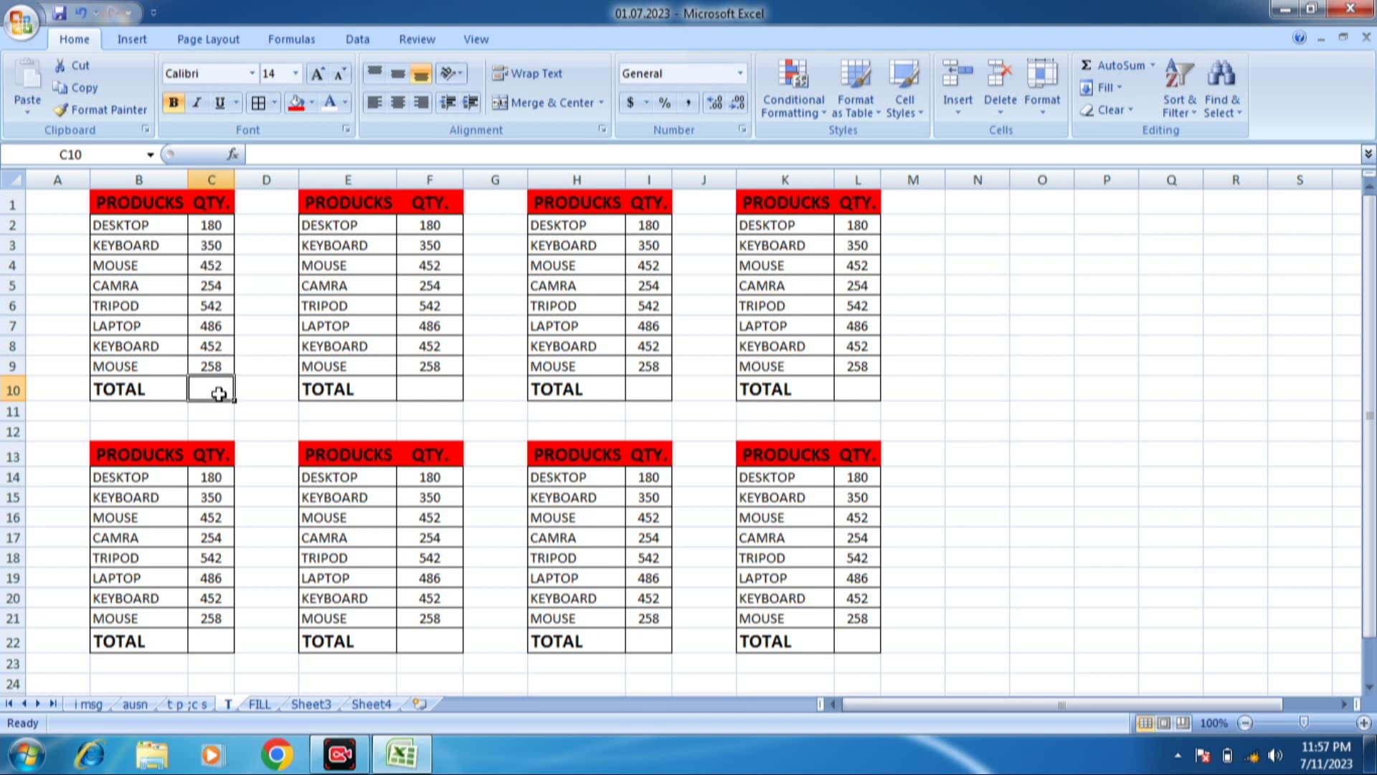
Try an AutoSum total in C10, then clear it again.
{"action": "key", "text": "alt+equal"}
{"action": "key", "text": "Return"}
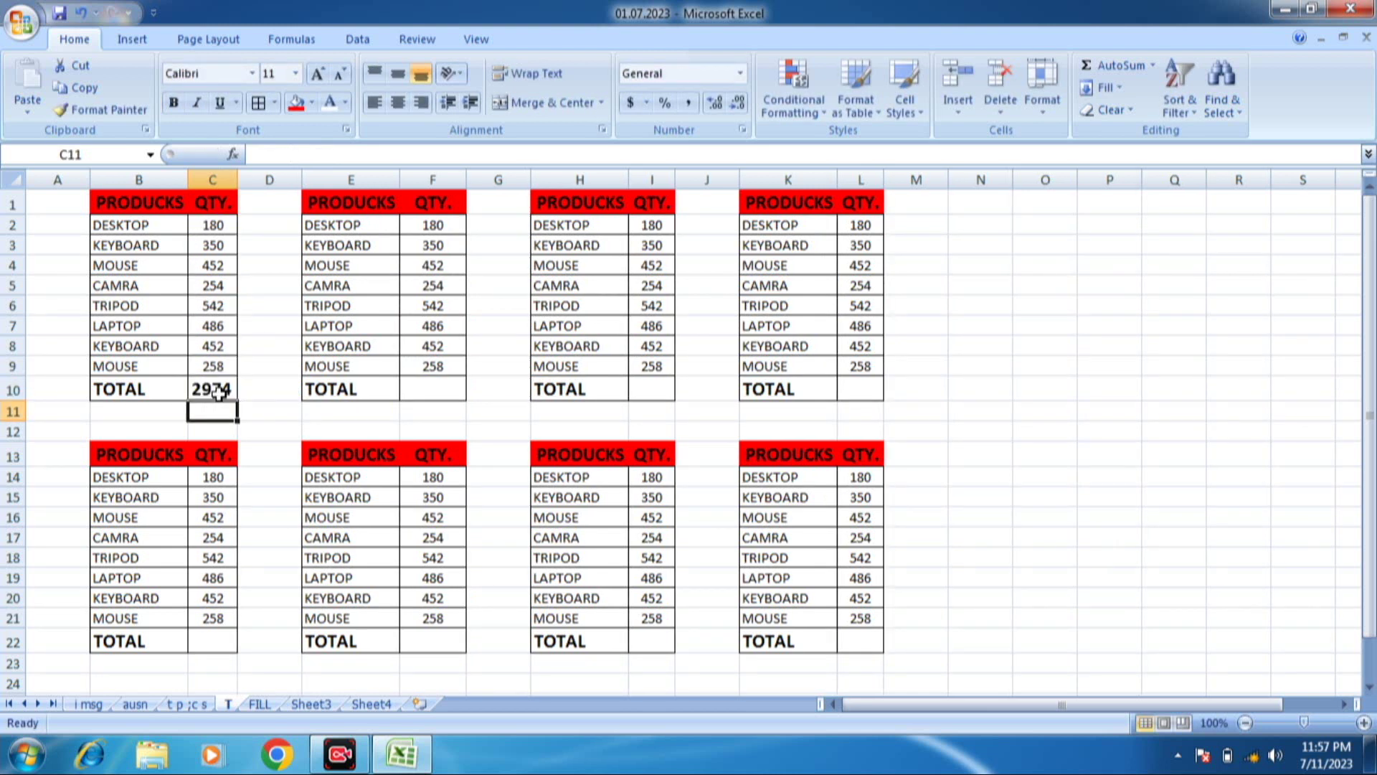
{"action": "left_click", "coordinate": [228, 387]}
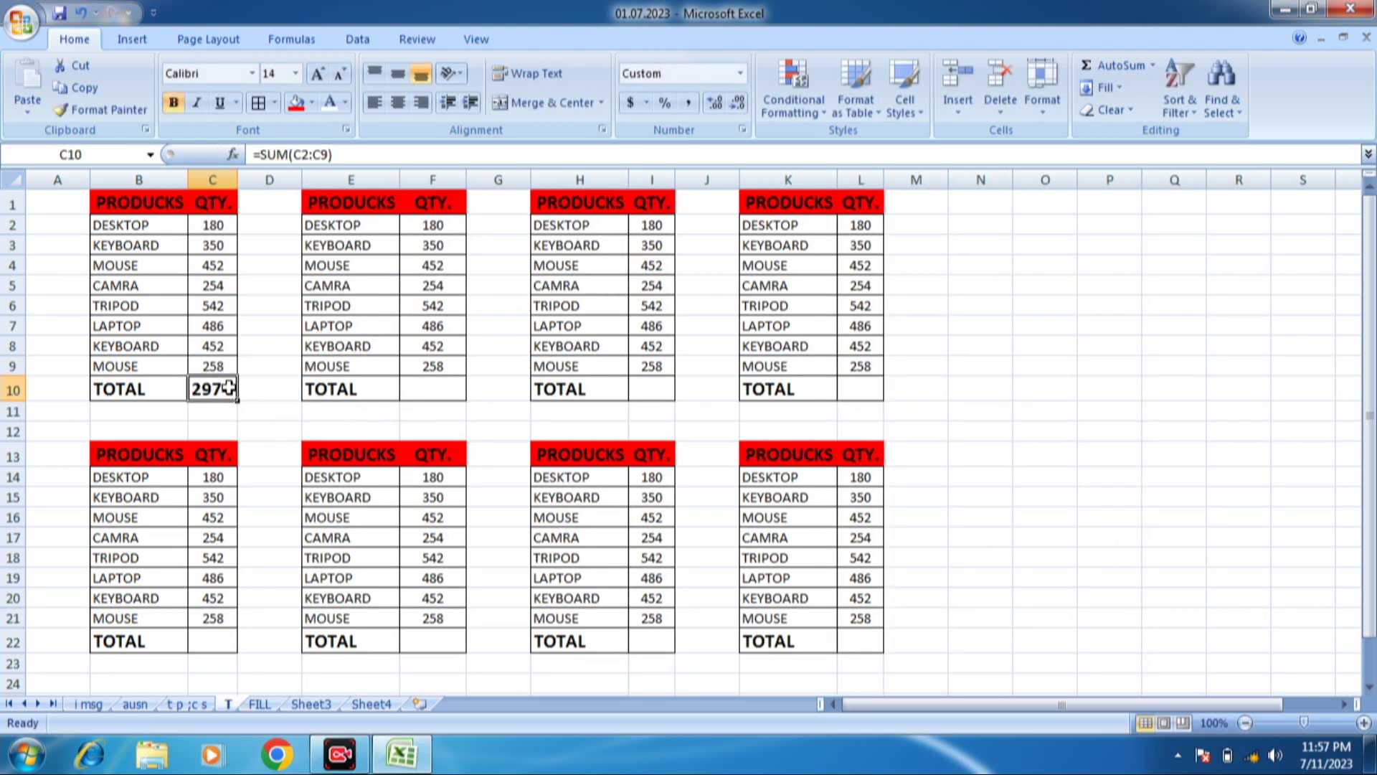
{"action": "key", "text": "Delete"}
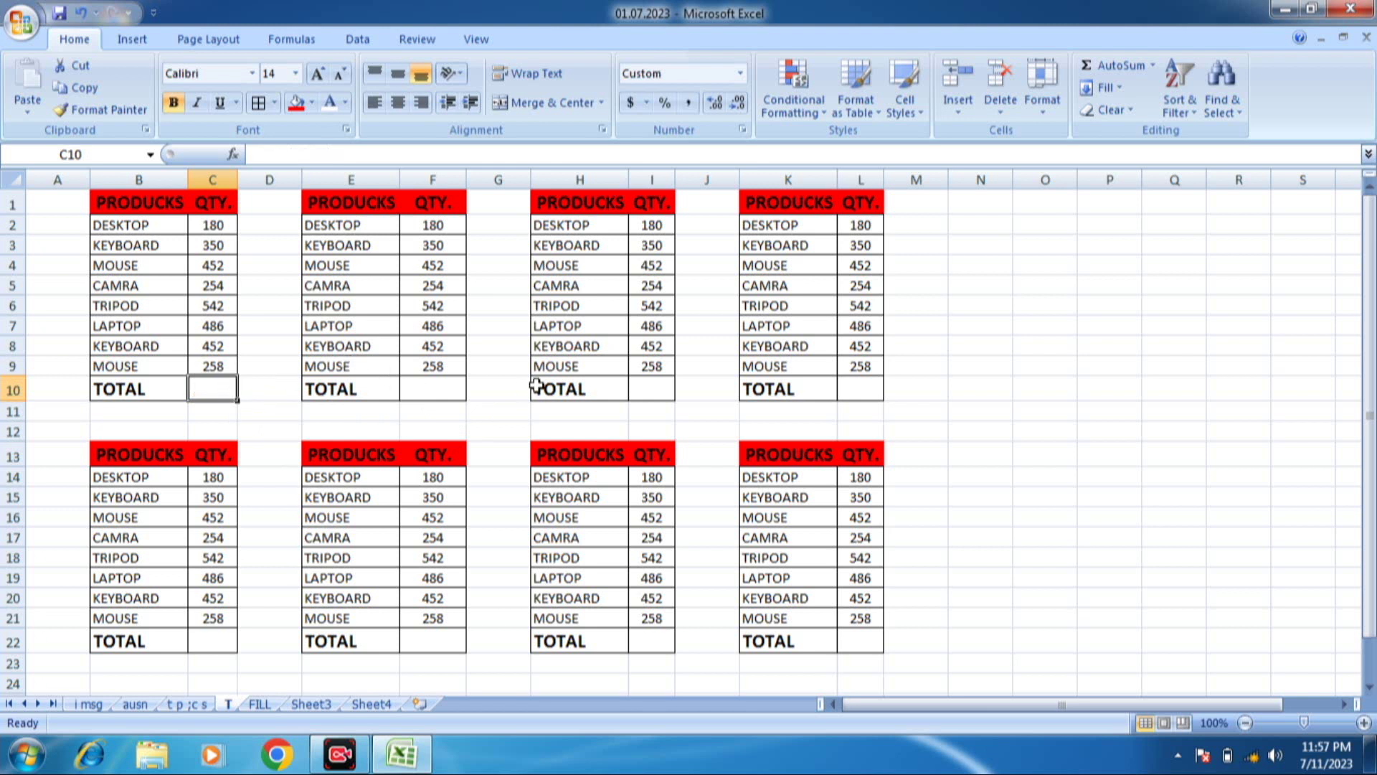
Select the empty TOTAL cells C10, F10, I10, L10, L22 and I22 together.
{"action": "left_click", "coordinate": [392, 344]}
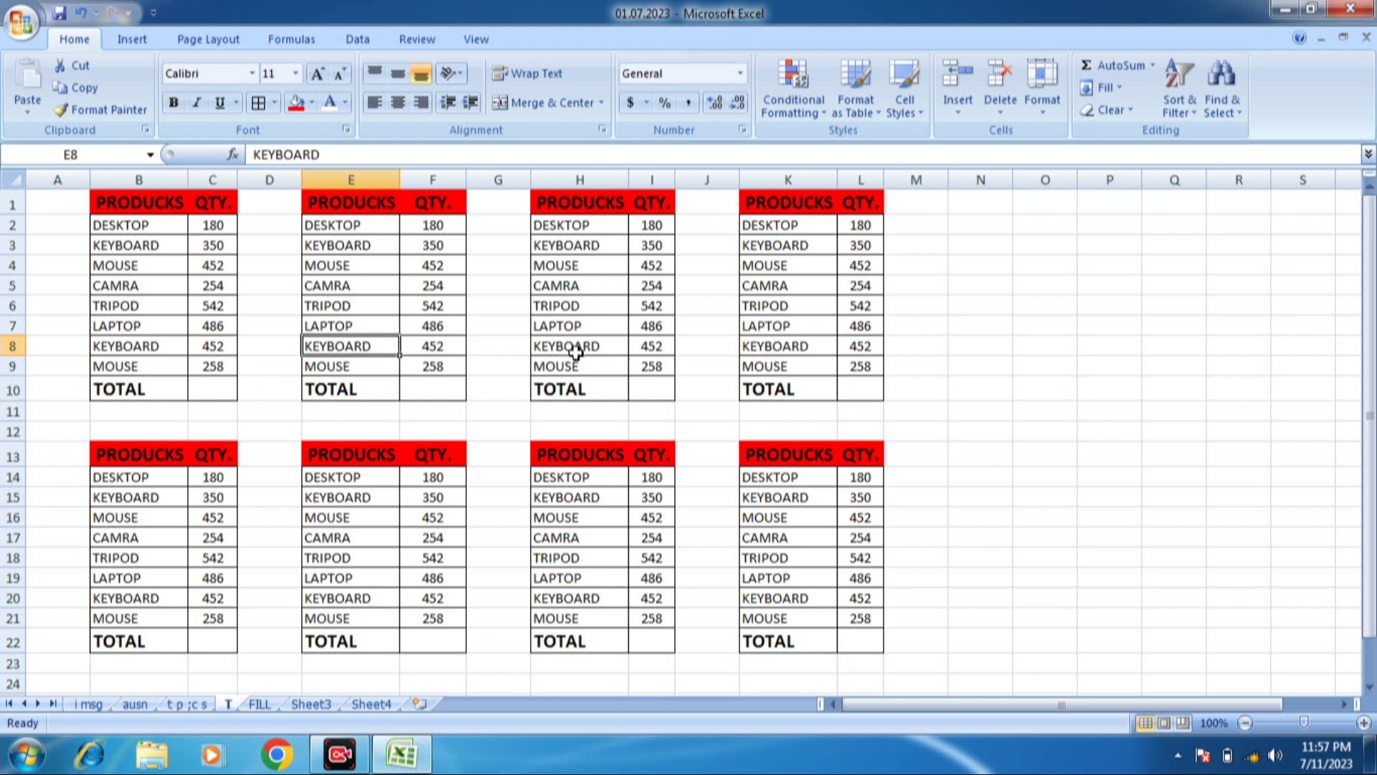
{"action": "left_click", "coordinate": [244, 304]}
{"action": "left_click", "coordinate": [214, 326]}
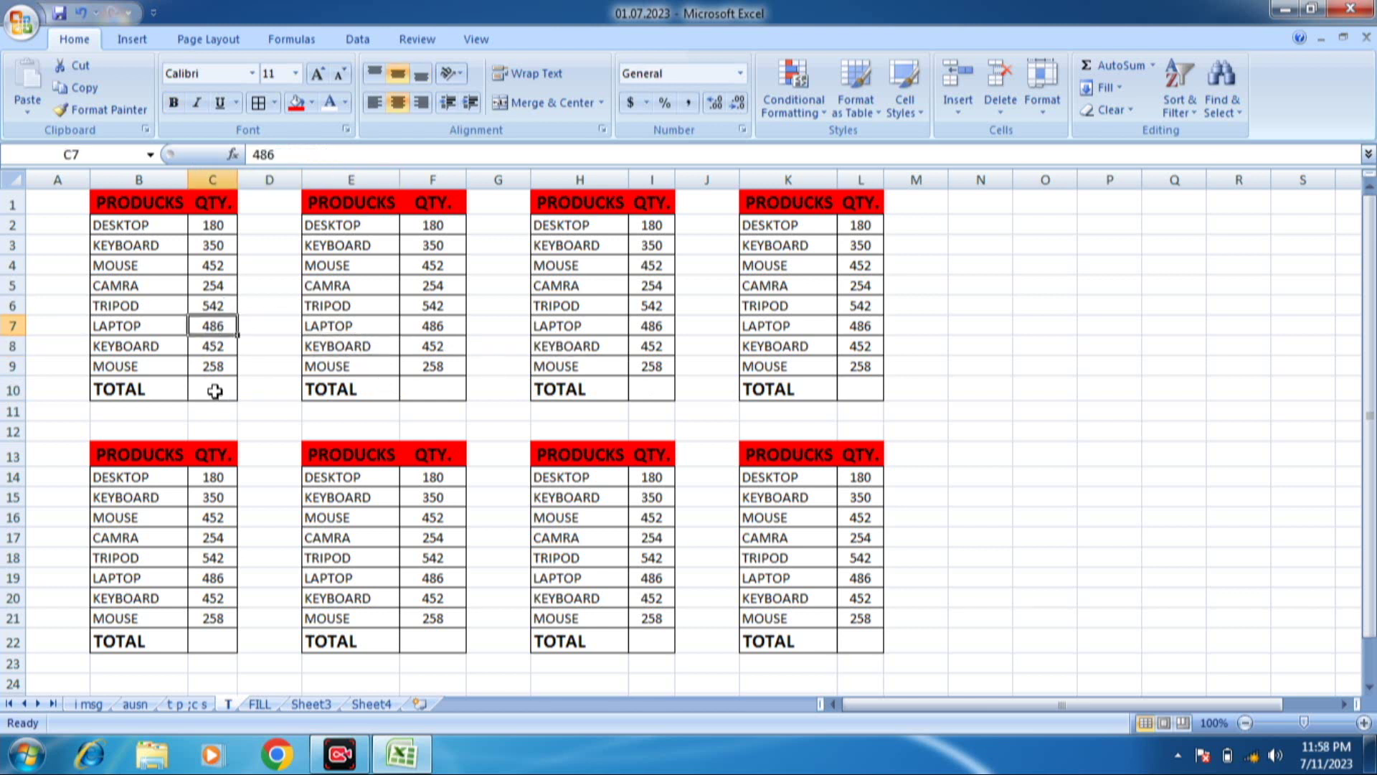
{"action": "left_click", "coordinate": [215, 390]}
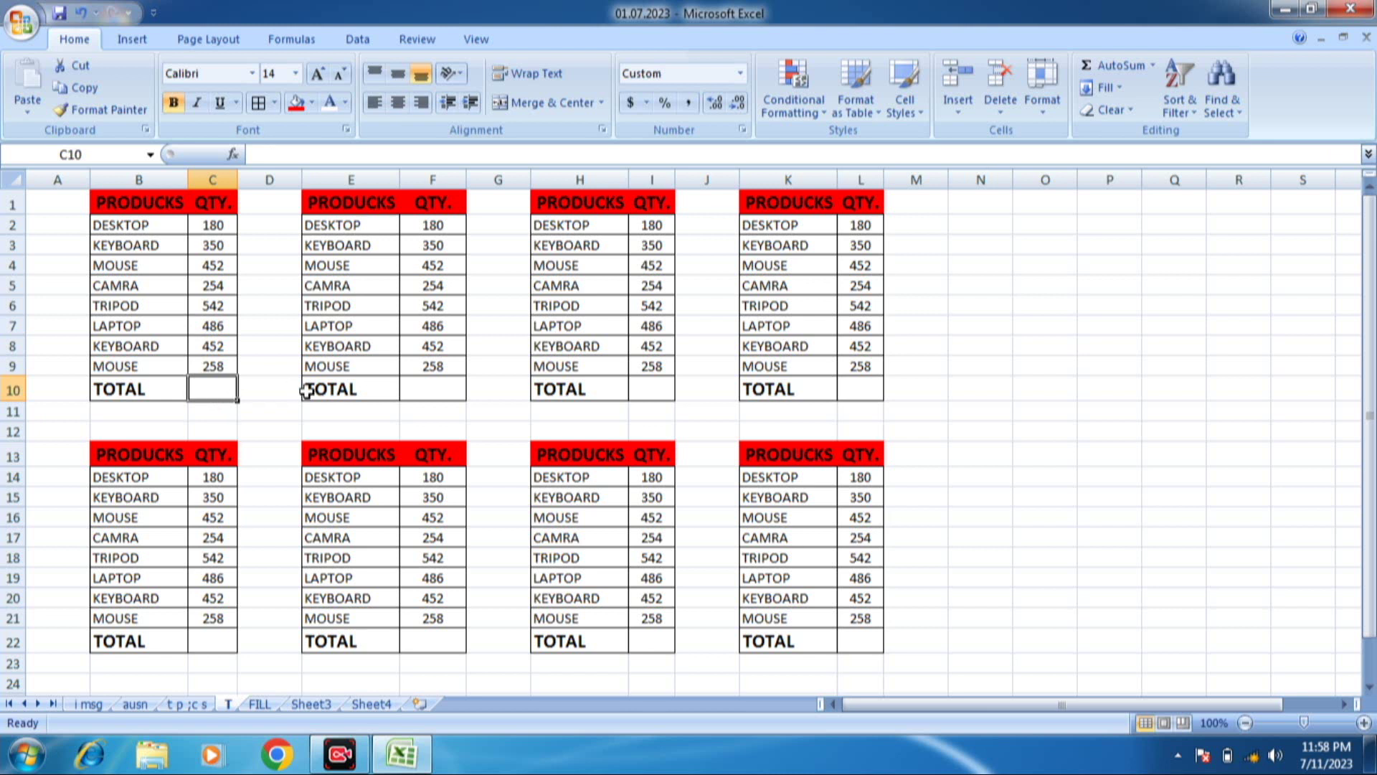
{"action": "left_click", "coordinate": [420, 386], "text": "ctrl"}
{"action": "left_click", "coordinate": [656, 384], "text": "ctrl"}
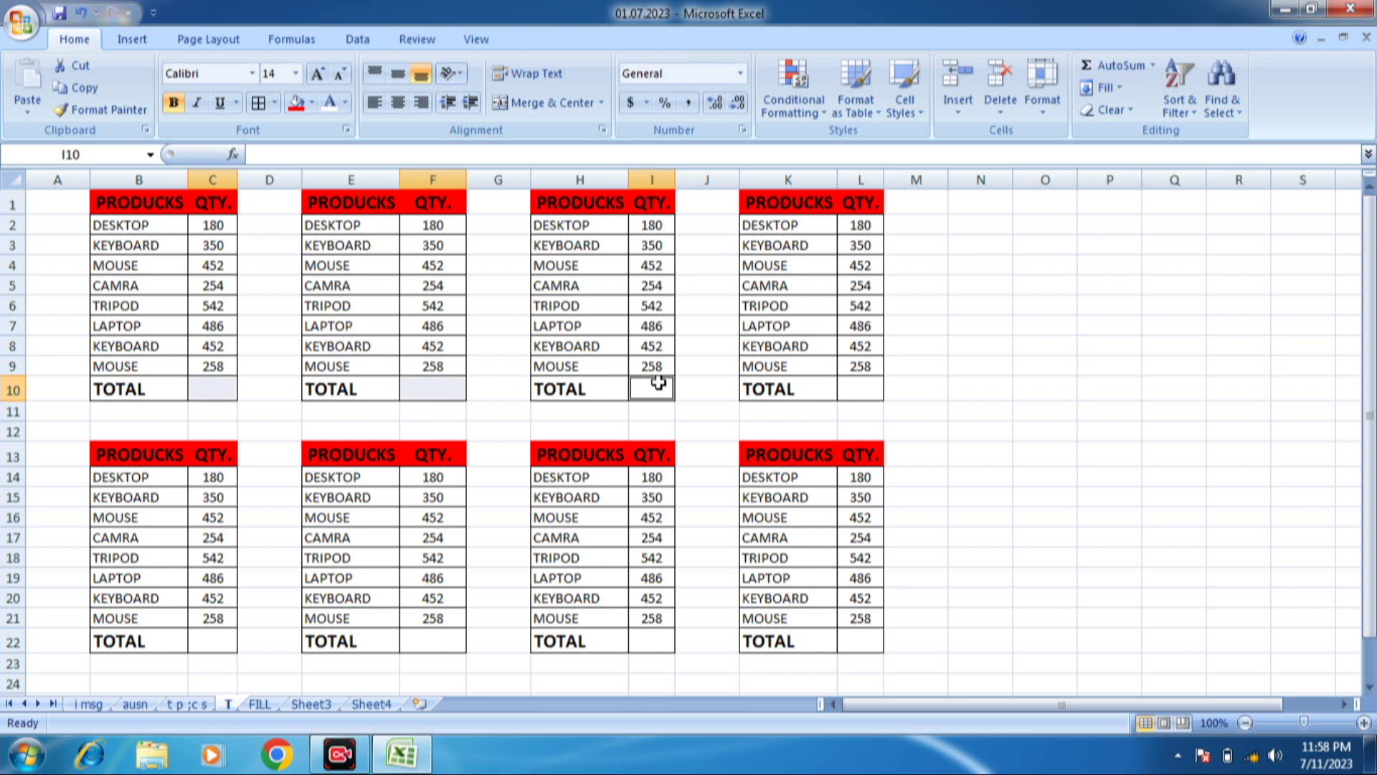
{"action": "left_click", "coordinate": [875, 384], "text": "ctrl"}
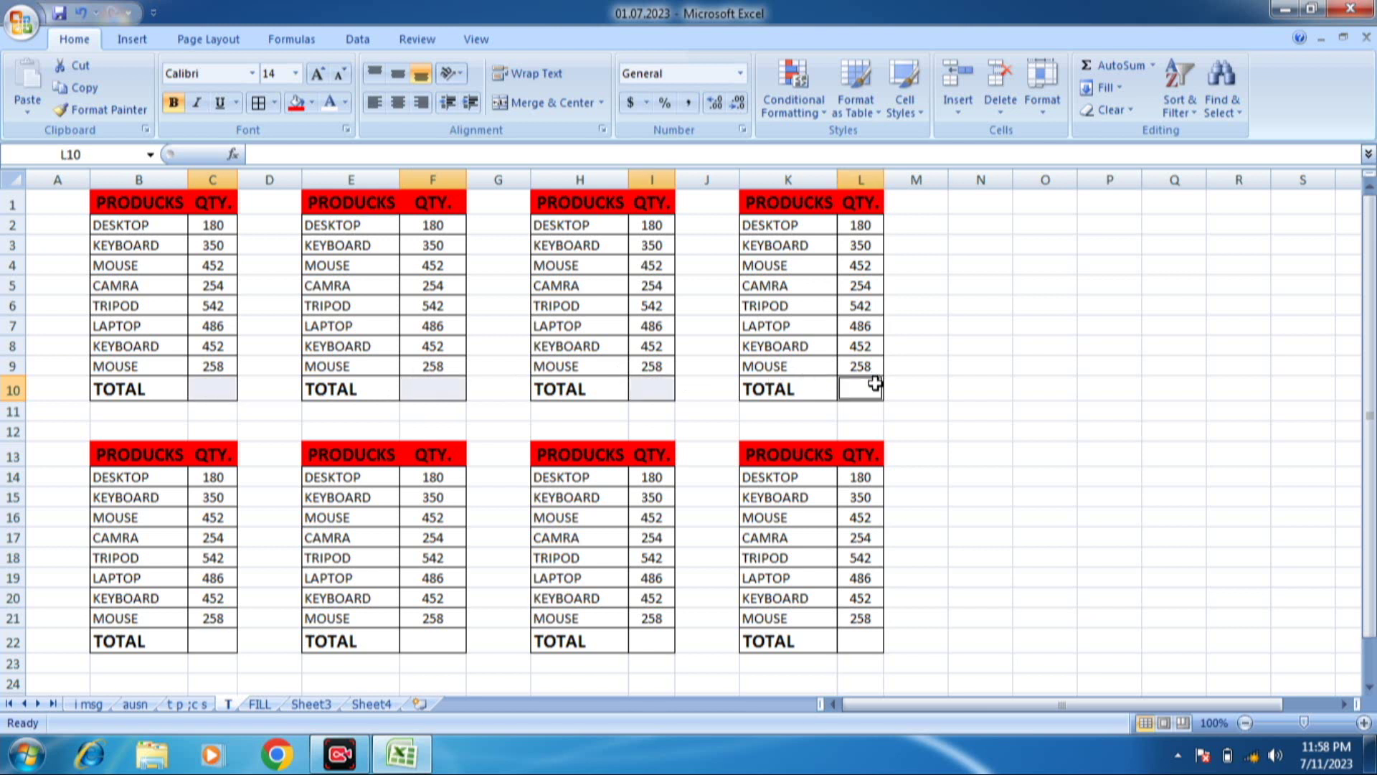
{"action": "left_click", "coordinate": [864, 643], "text": "ctrl"}
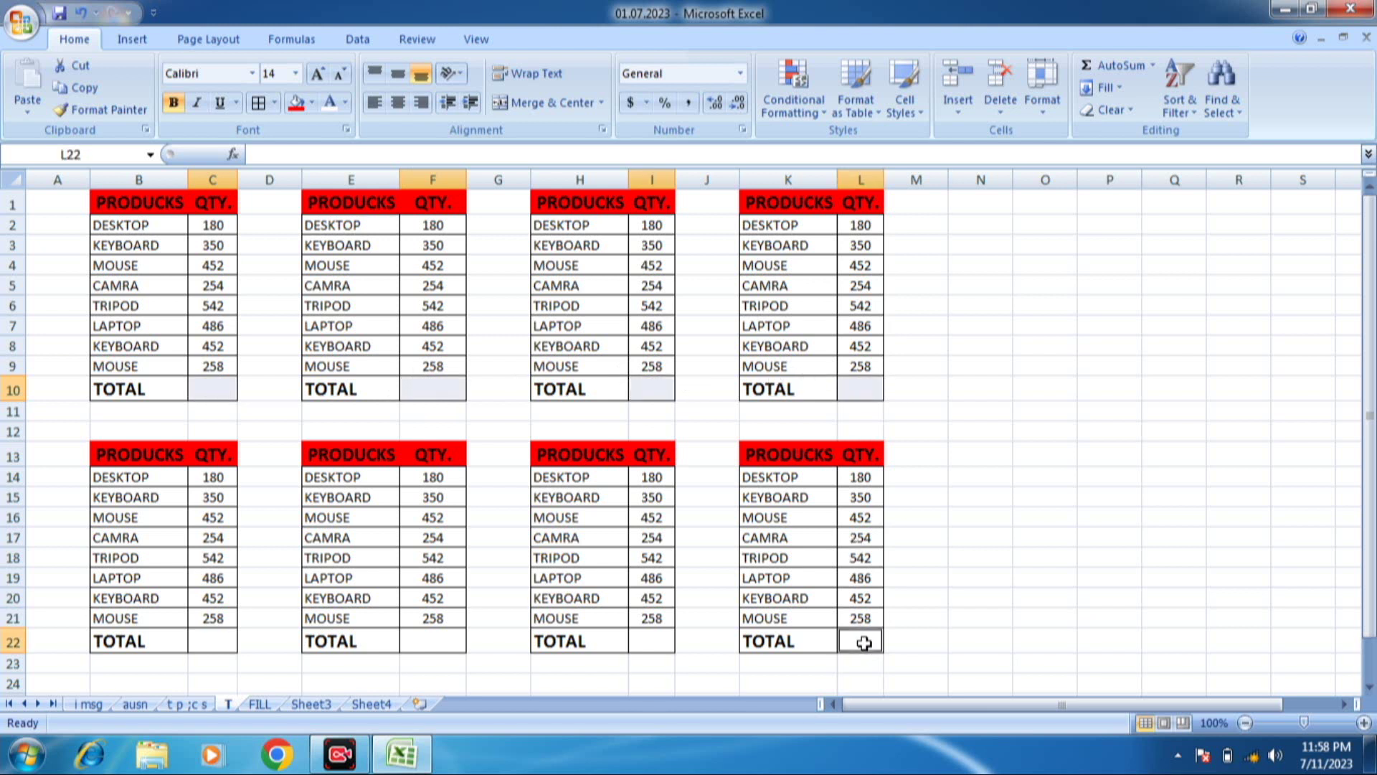
{"action": "left_click", "coordinate": [646, 642], "text": "ctrl"}
Add F22 and C22 to the selection and AutoSum all TOTAL cells, giving 2974.
{"action": "left_click", "coordinate": [434, 633], "text": "ctrl"}
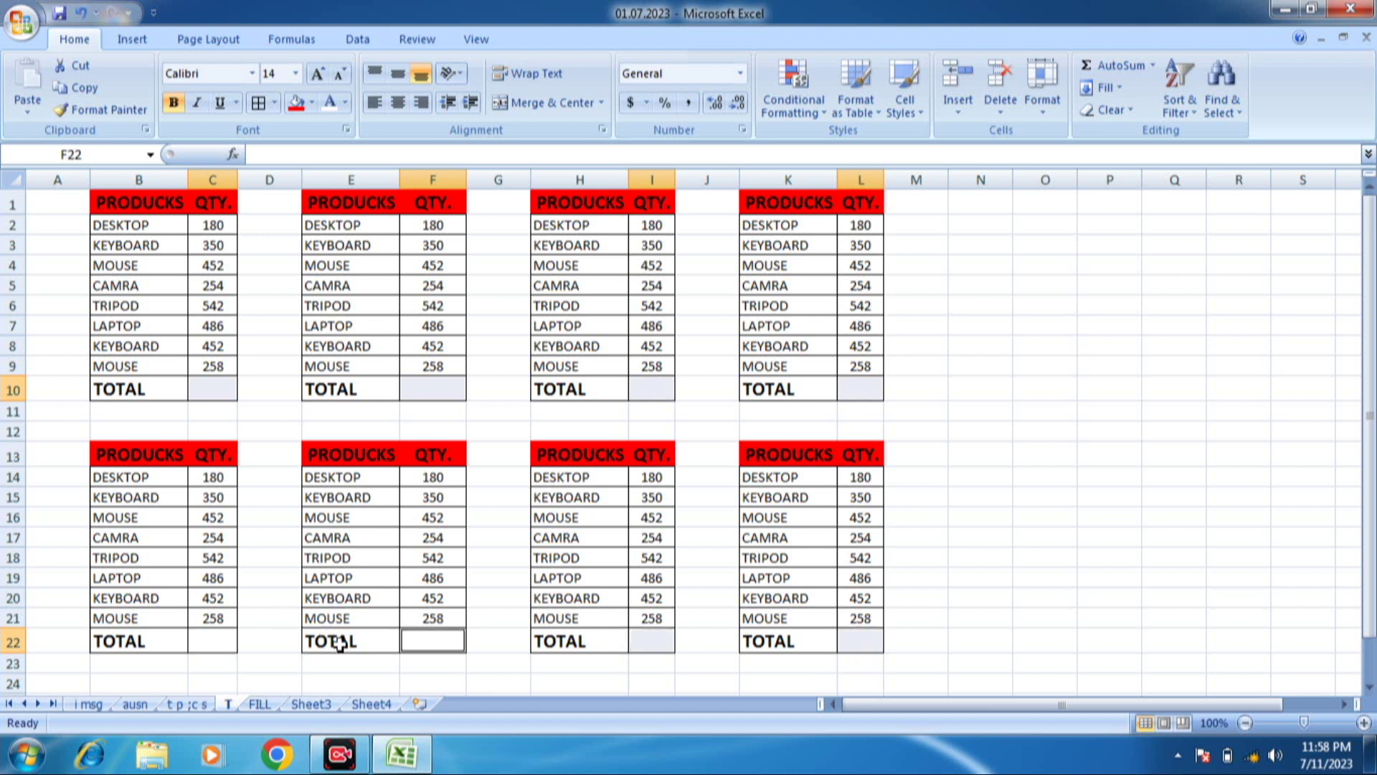
{"action": "left_click", "coordinate": [209, 641], "text": "ctrl"}
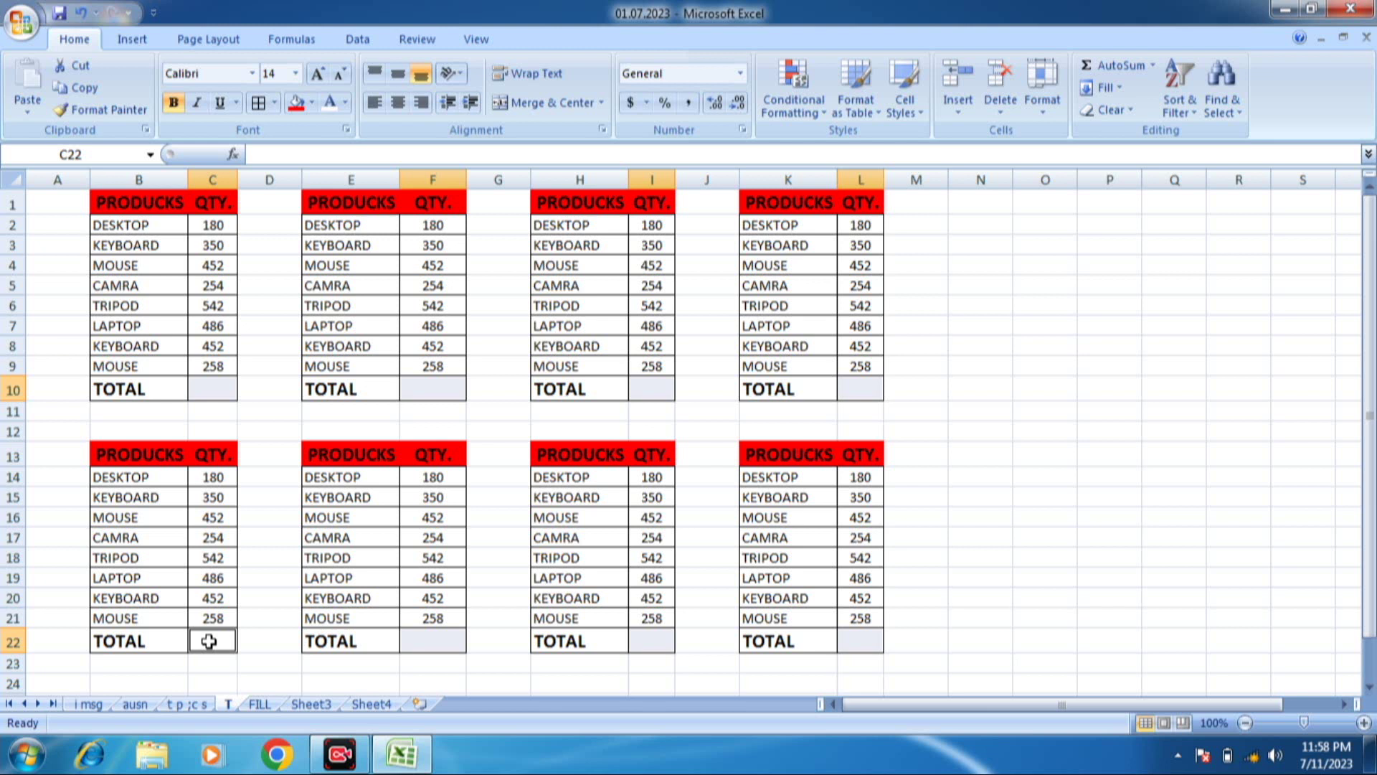
{"action": "key", "text": "alt+equal"}
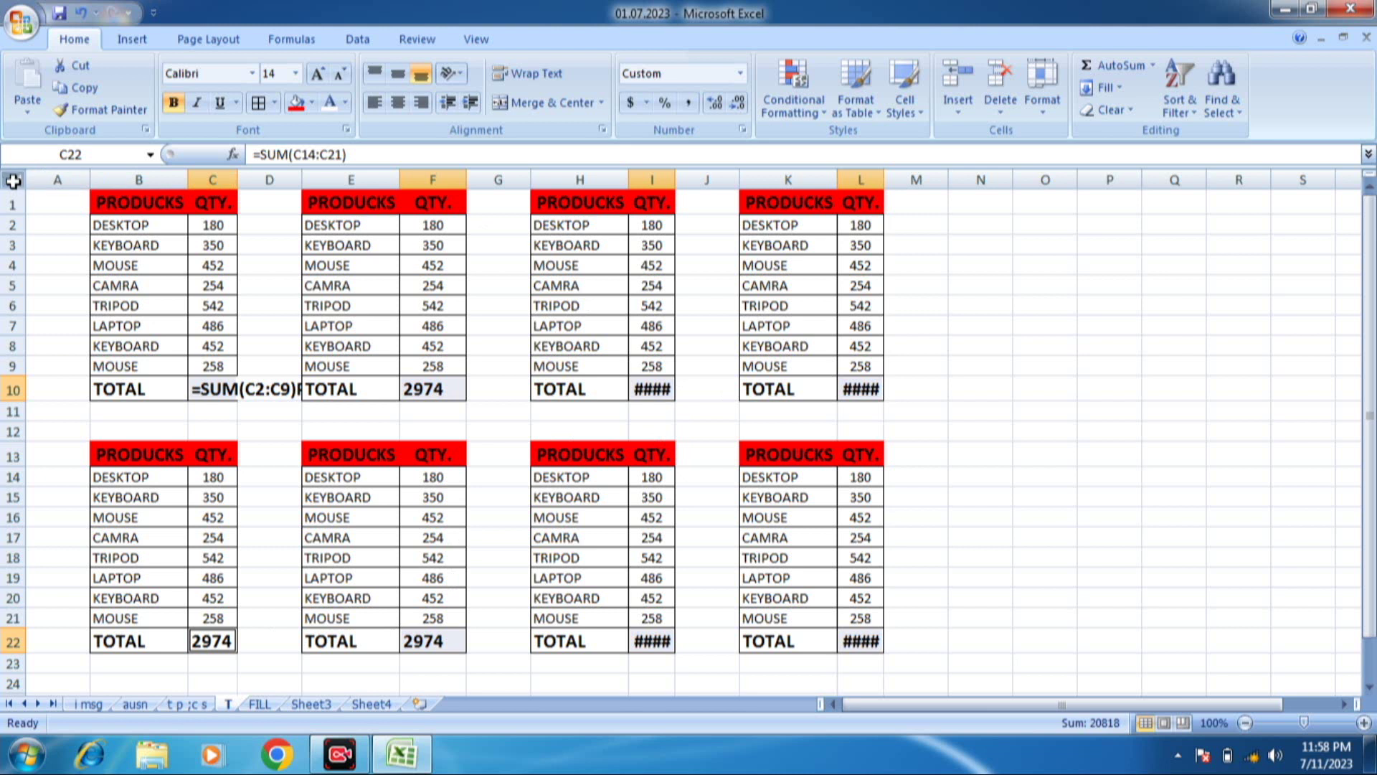
Select the whole sheet and AutoFit every column so the totals display fully.
{"action": "left_click", "coordinate": [13, 179]}
{"action": "double_click", "coordinate": [91, 177]}
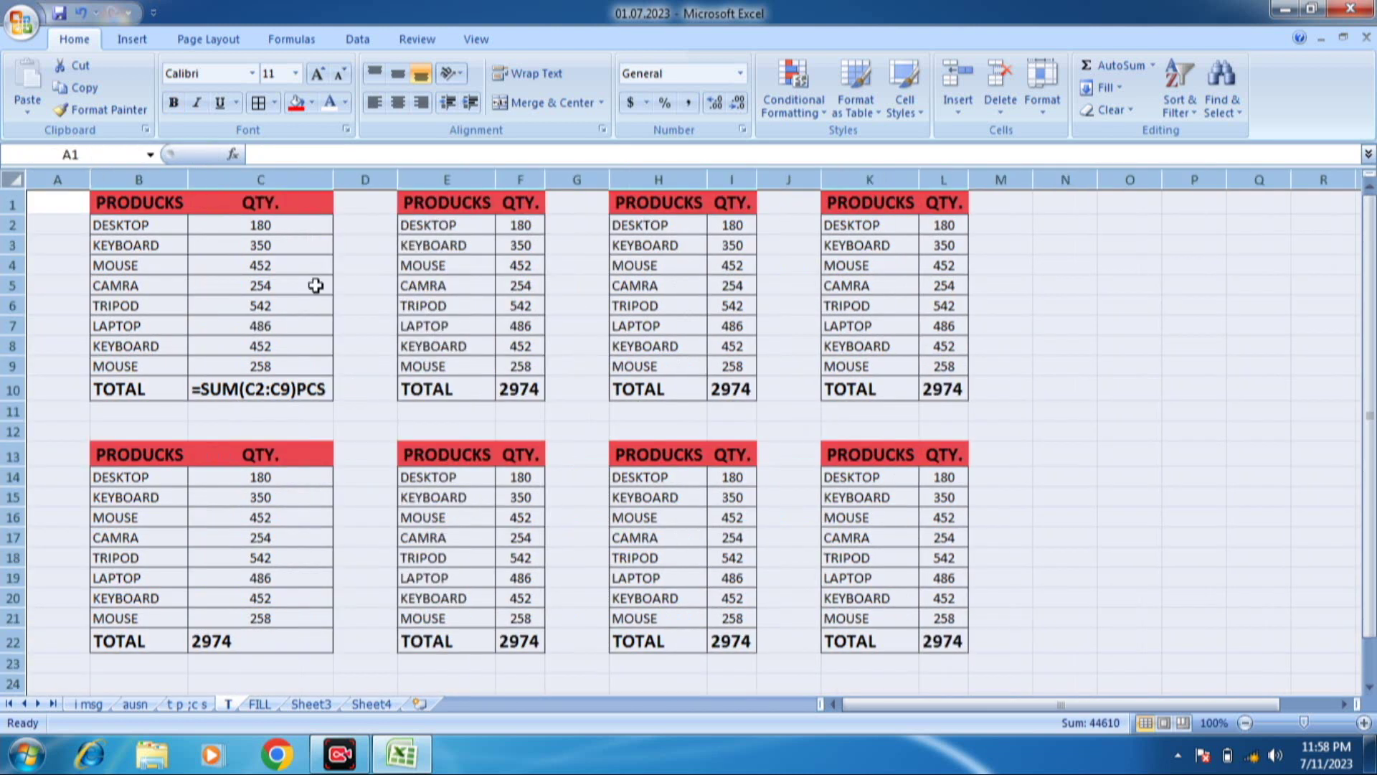
{"action": "left_click", "coordinate": [461, 372]}
{"action": "left_click", "coordinate": [552, 565]}
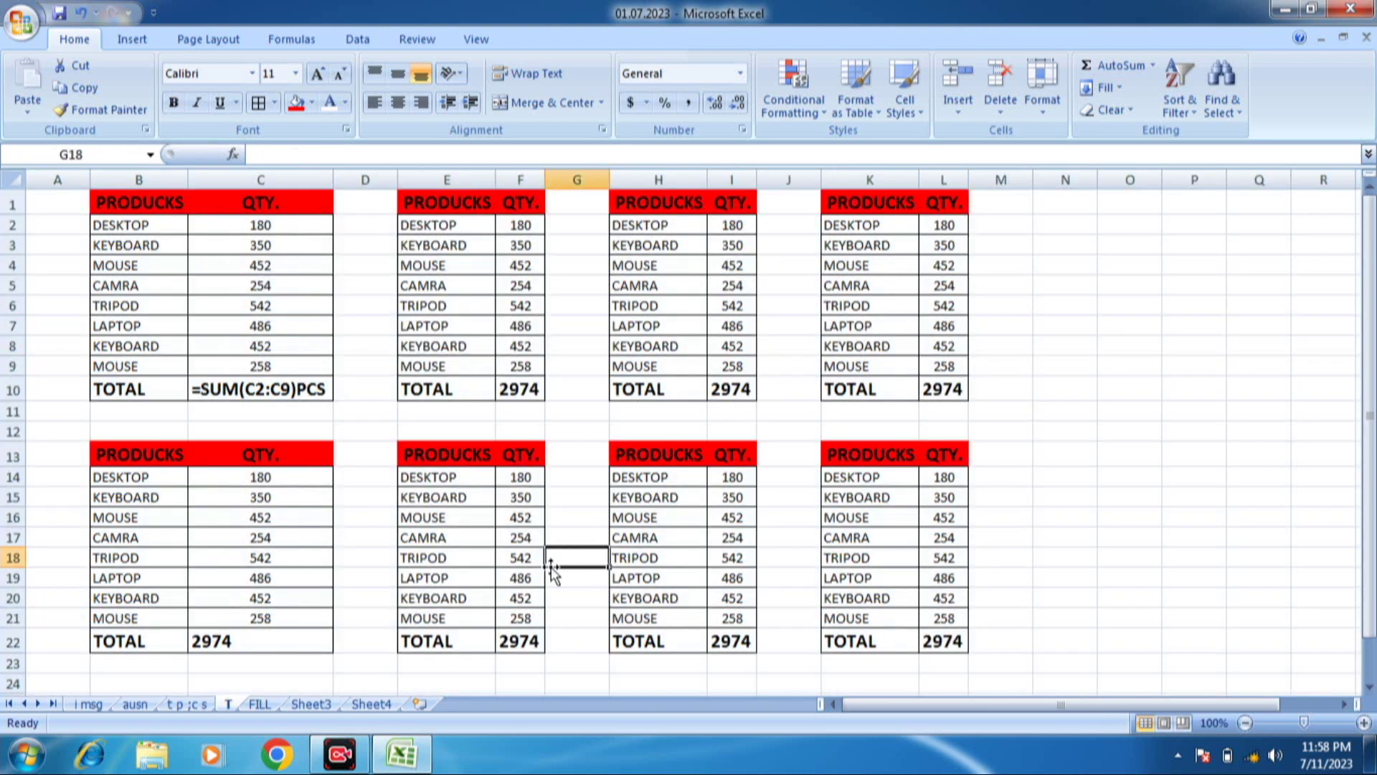
{"action": "left_click", "coordinate": [703, 553]}
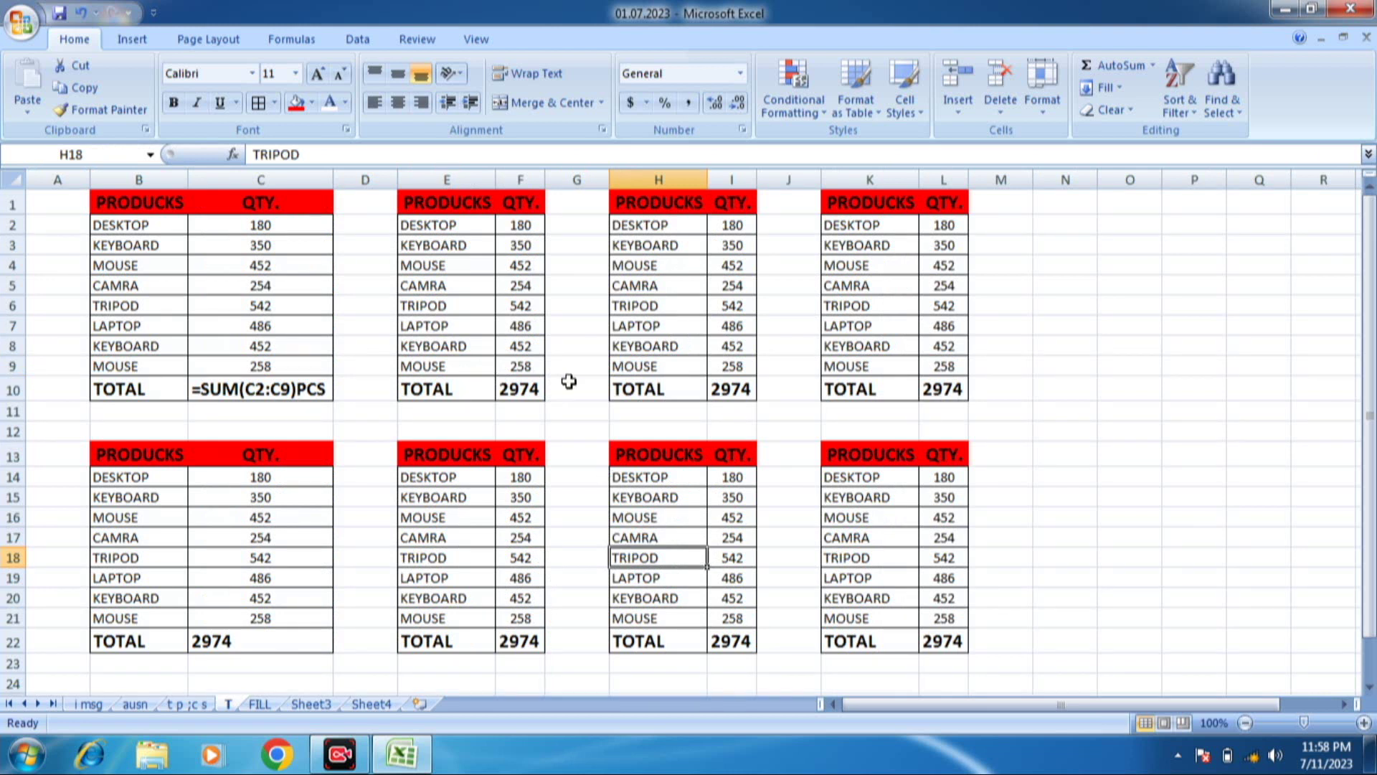
{"action": "key", "text": "Left"}
{"action": "key", "text": "Left"}
{"action": "key", "text": "Left"}
{"action": "key", "text": "Down"}
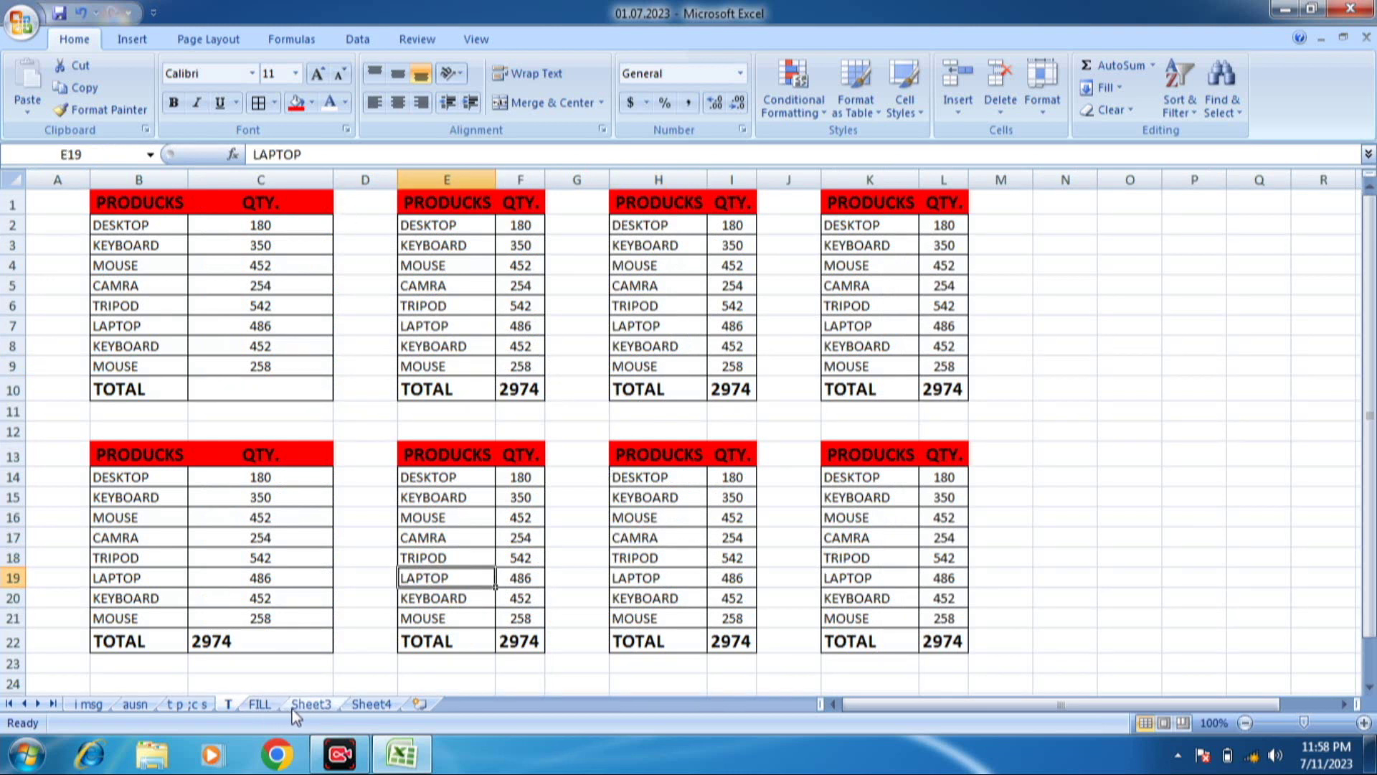
Switch to the FILL sheet and inspect the DELHI cell A2 and the blanks below it.
{"action": "left_click", "coordinate": [249, 706]}
{"action": "left_click", "coordinate": [208, 340]}
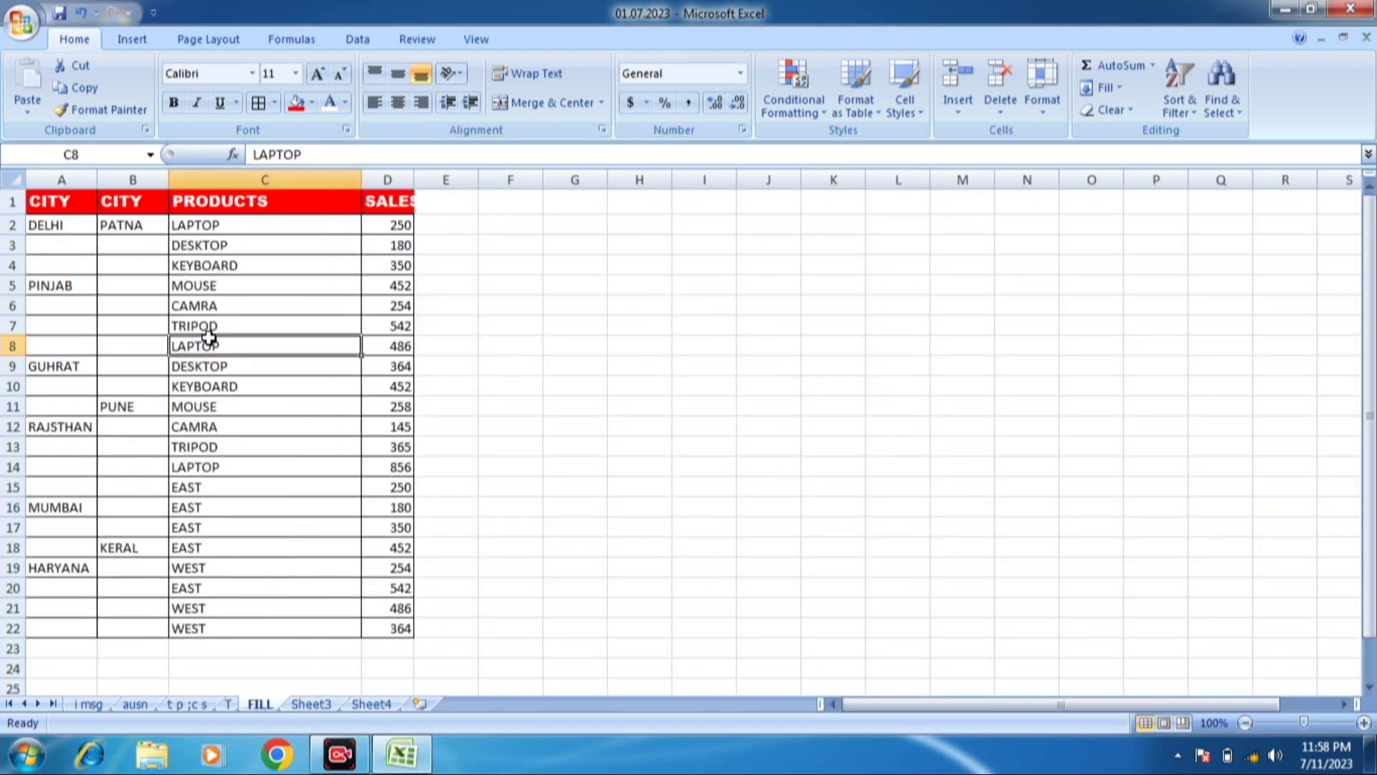
{"action": "left_click", "coordinate": [39, 227]}
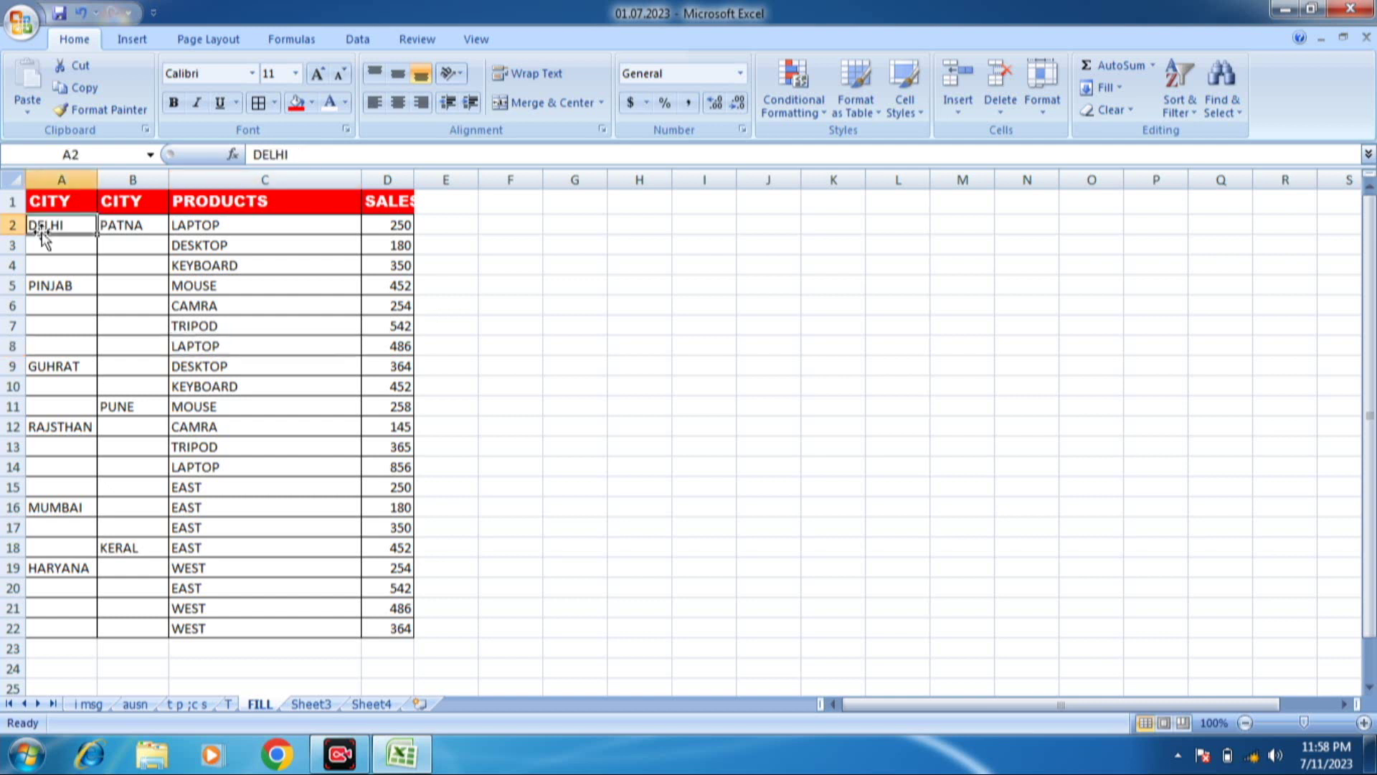
{"action": "left_click", "coordinate": [92, 246]}
{"action": "left_click", "coordinate": [79, 228]}
{"action": "left_click_drag", "start_coordinate": [72, 245], "coordinate": [74, 263]}
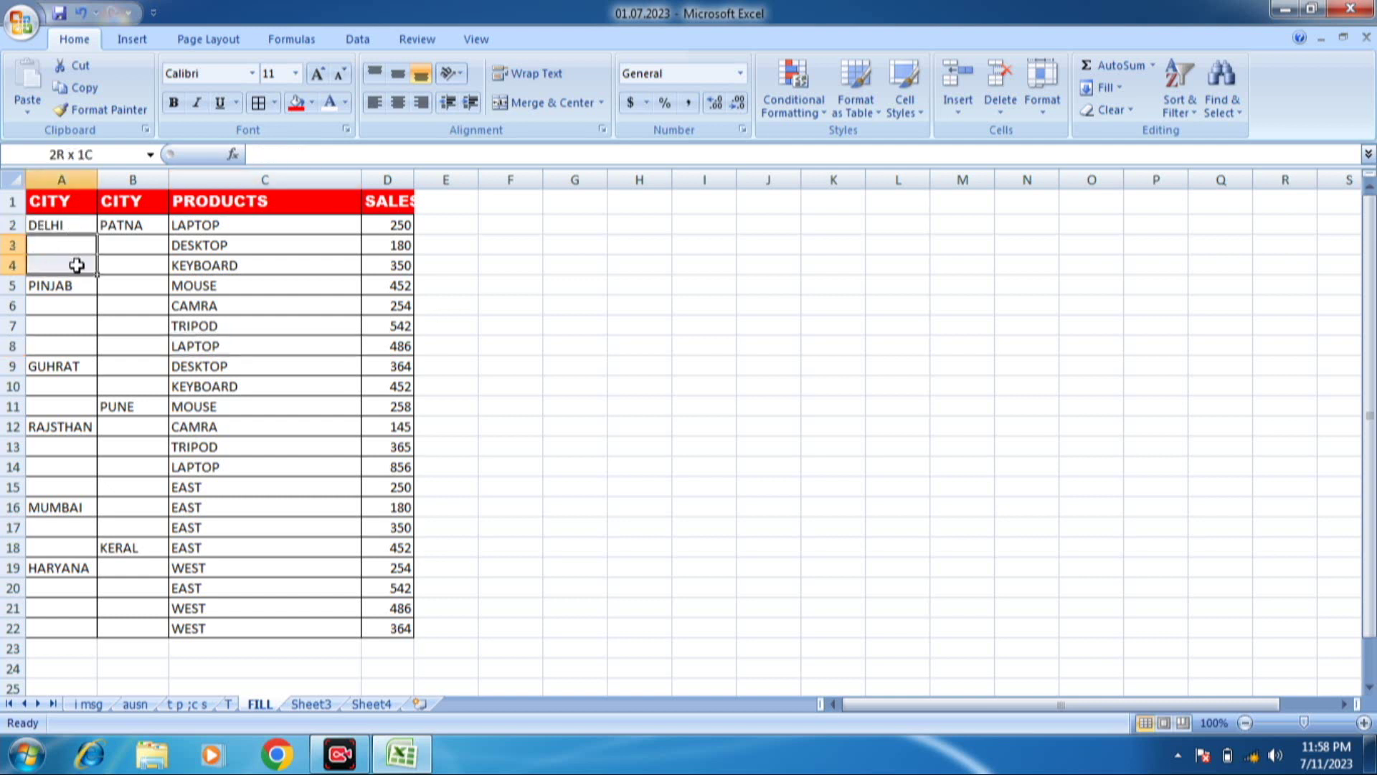
{"action": "left_click", "coordinate": [57, 227]}
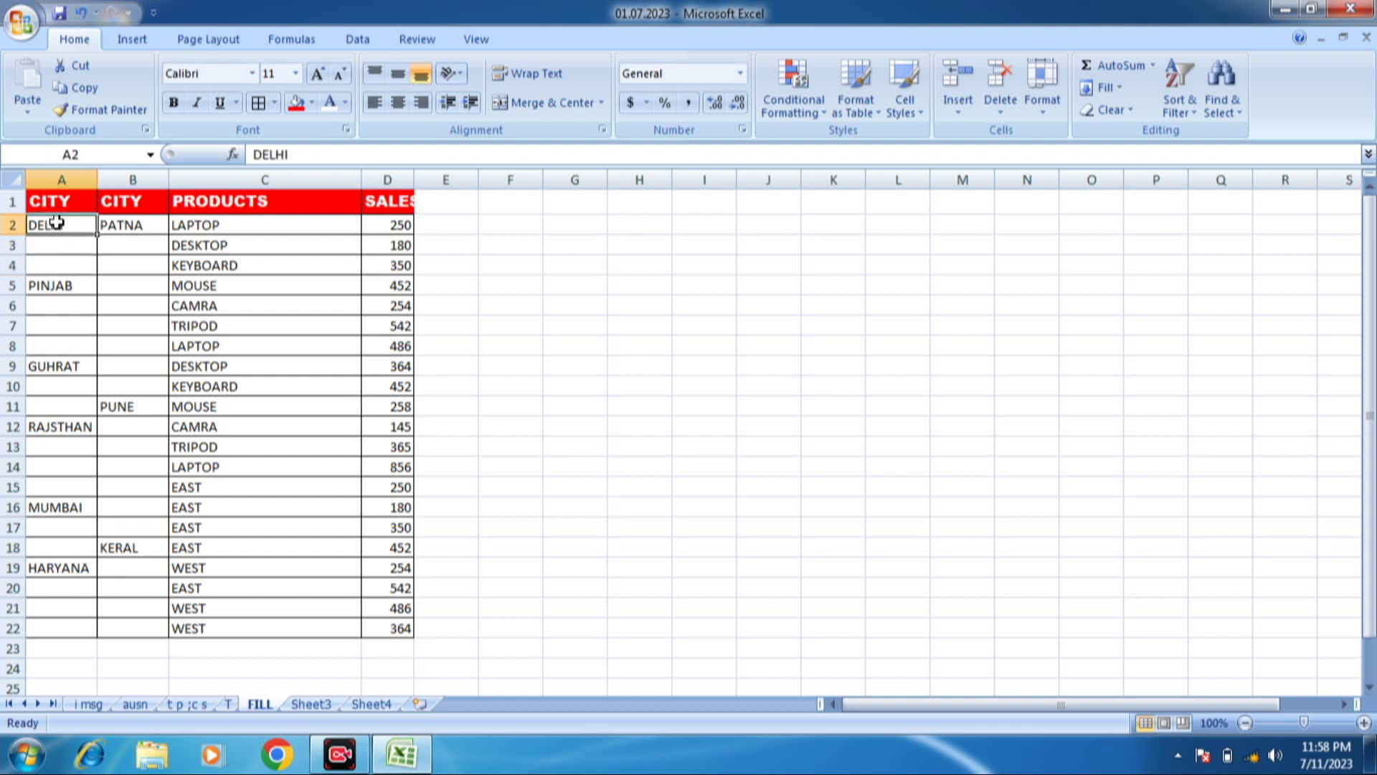
Try copying PATNA down B3:B10 and PINJAB down A6:A8 with the fill handle, undoing both.
{"action": "left_click", "coordinate": [120, 228]}
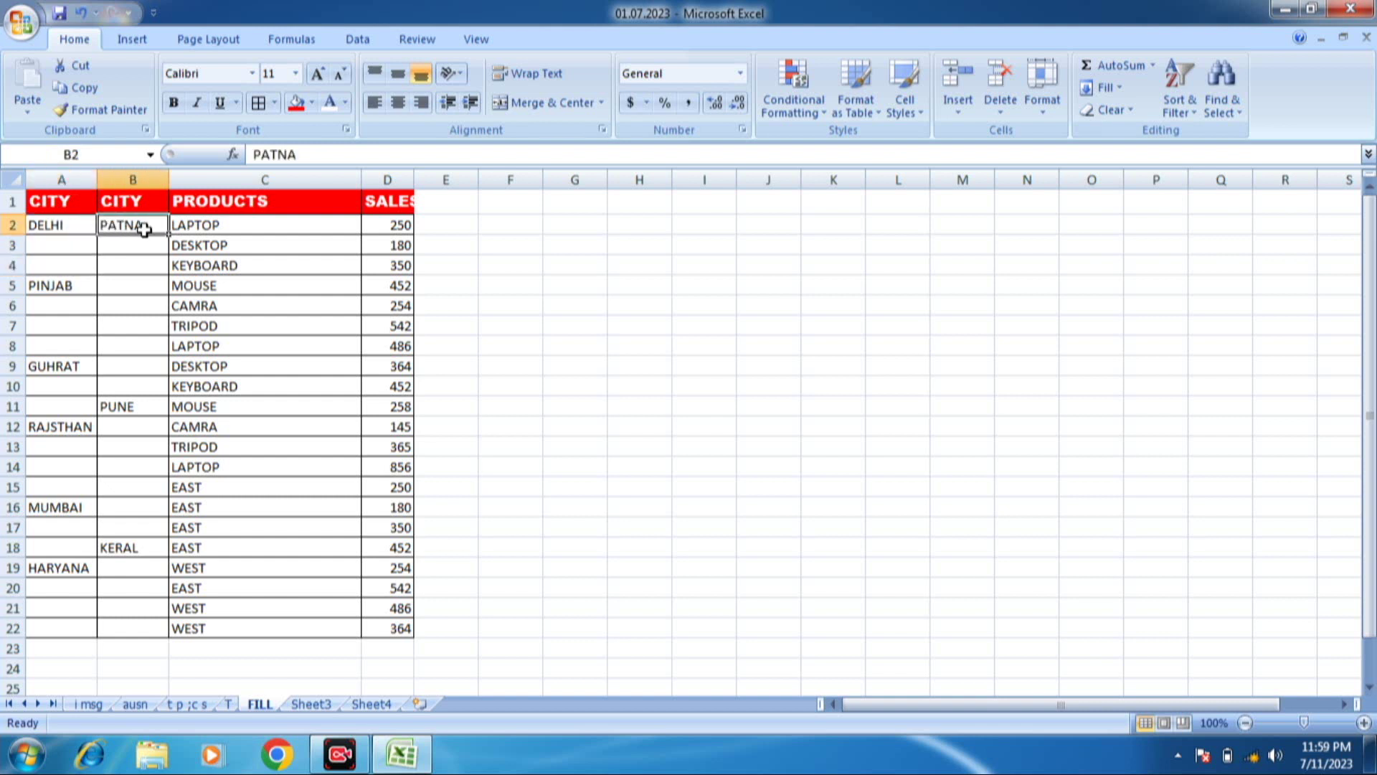
{"action": "left_click", "coordinate": [127, 393]}
{"action": "left_click", "coordinate": [158, 226]}
{"action": "left_click_drag", "start_coordinate": [170, 236], "coordinate": [159, 393]}
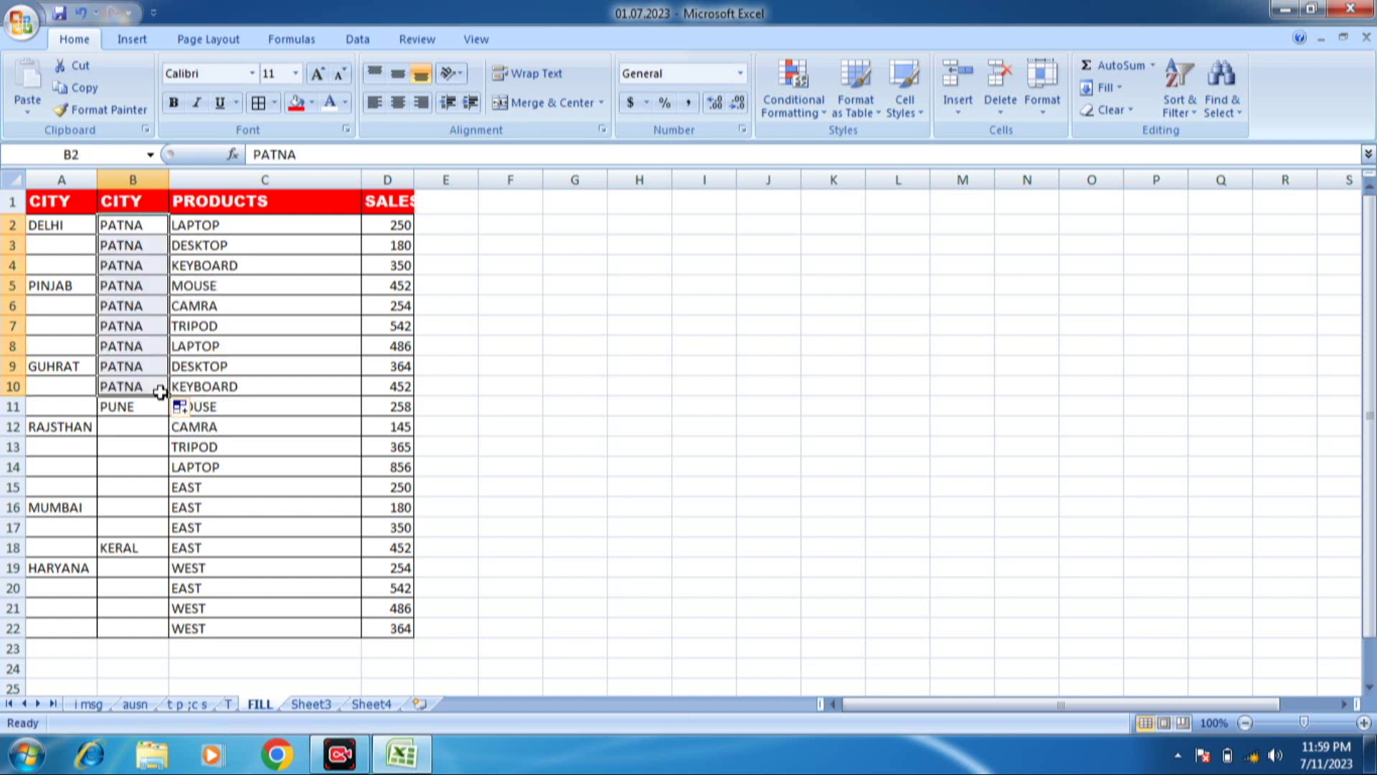
{"action": "key", "text": "ctrl+z"}
{"action": "left_click", "coordinate": [47, 286]}
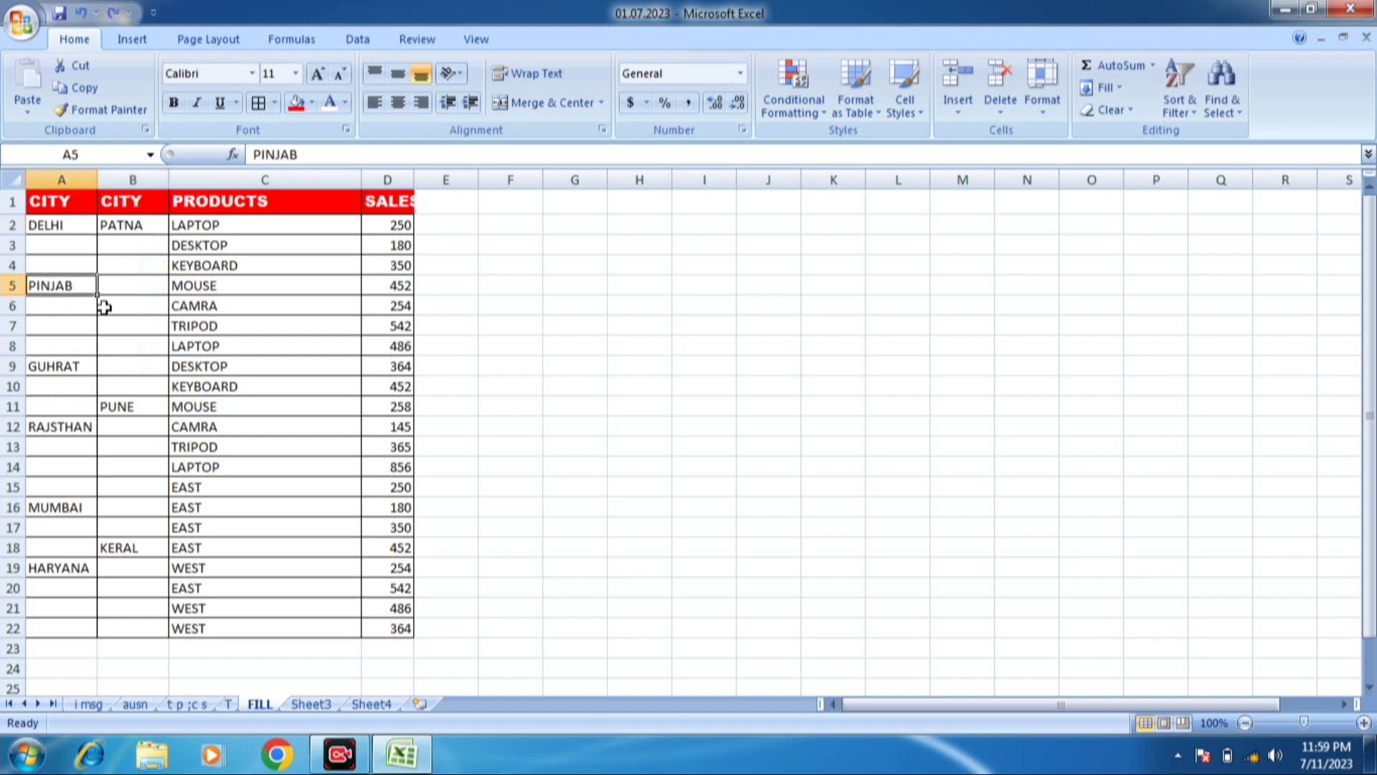
{"action": "left_click", "coordinate": [102, 302]}
{"action": "left_click", "coordinate": [70, 287]}
{"action": "left_click_drag", "start_coordinate": [98, 297], "coordinate": [96, 356]}
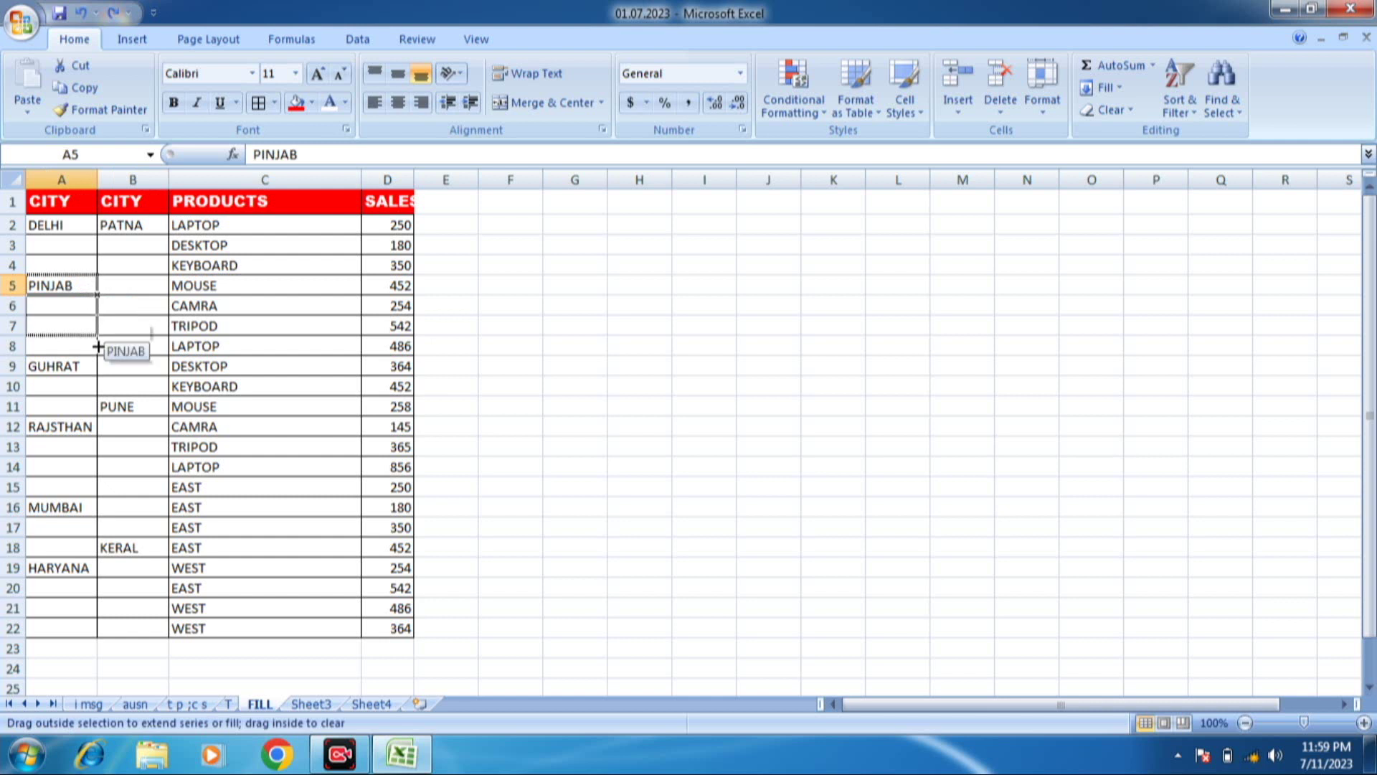
{"action": "key", "text": "ctrl+z"}
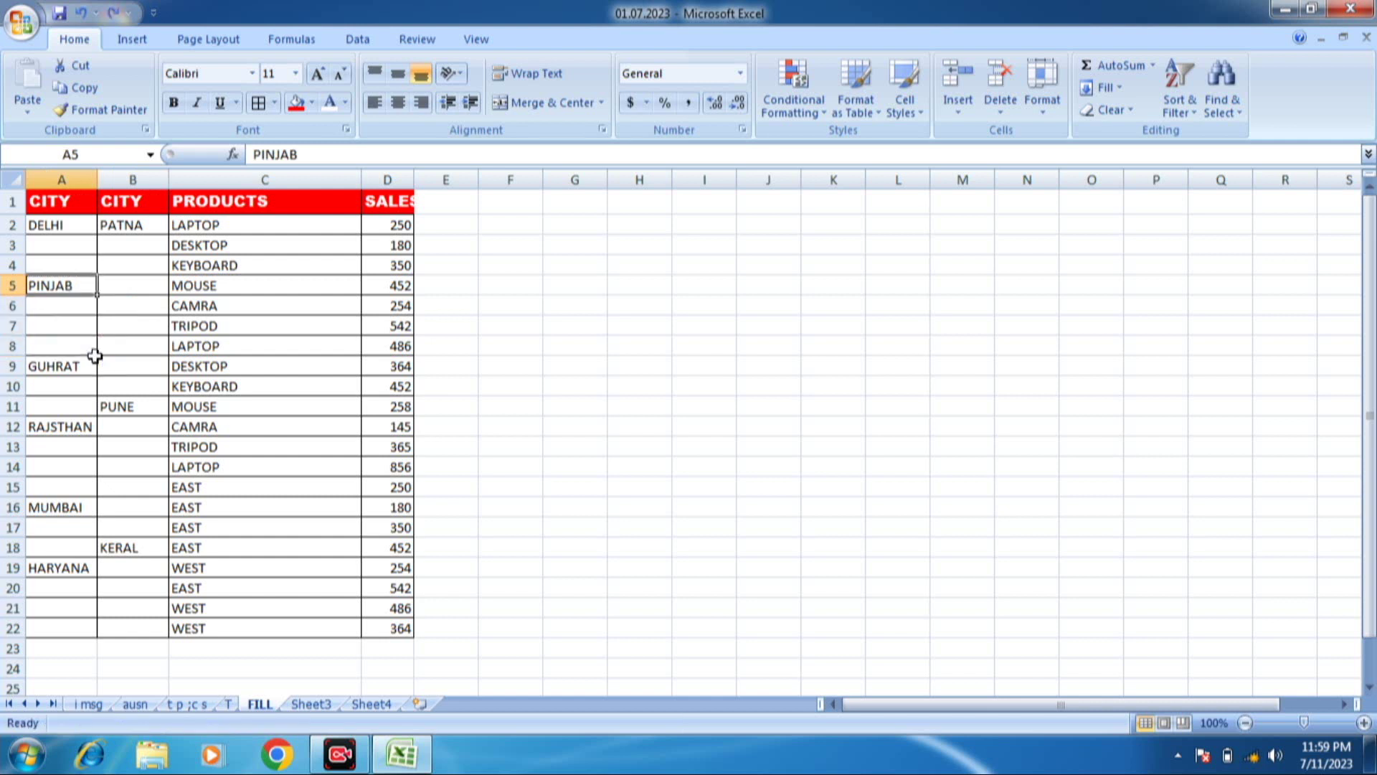
Select the whole data table A1:D22 starting from cell A3.
{"action": "left_click", "coordinate": [92, 330]}
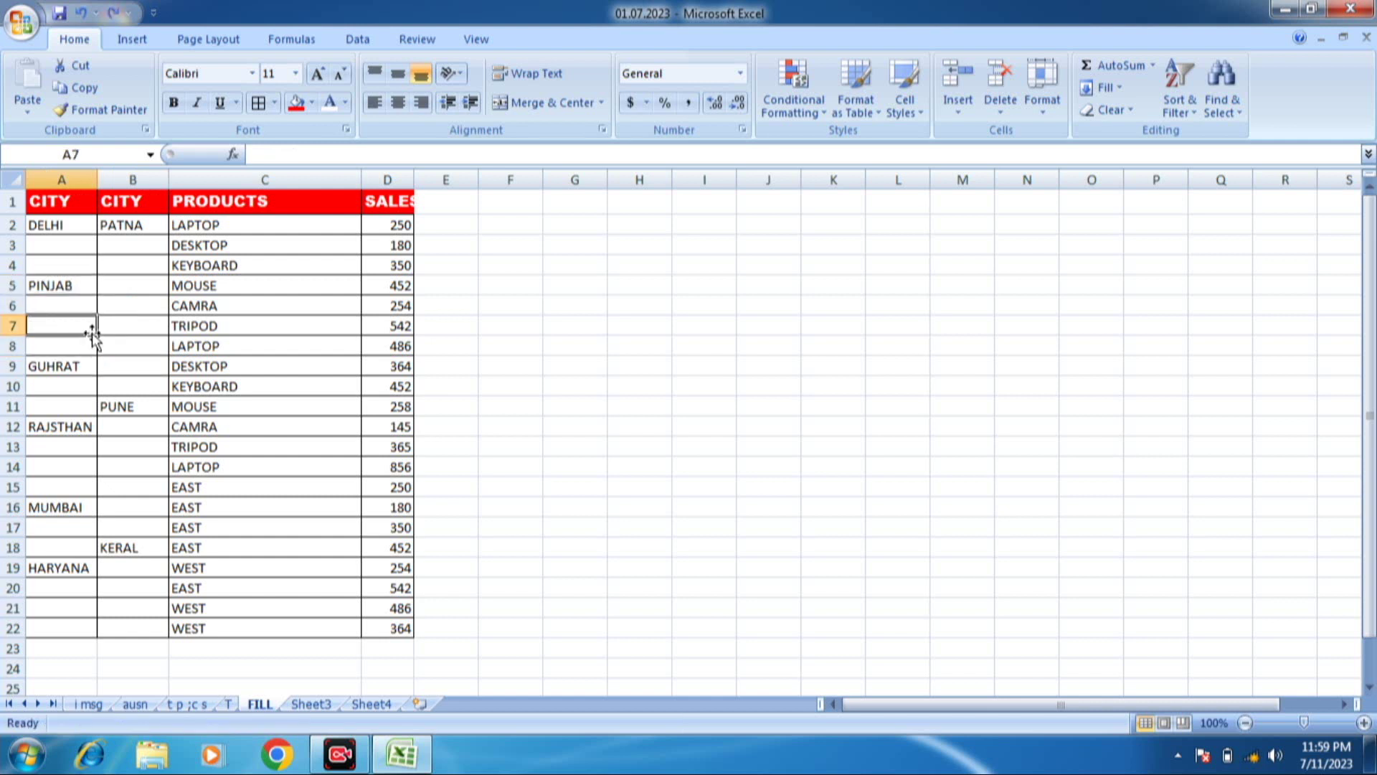
{"action": "left_click", "coordinate": [72, 246]}
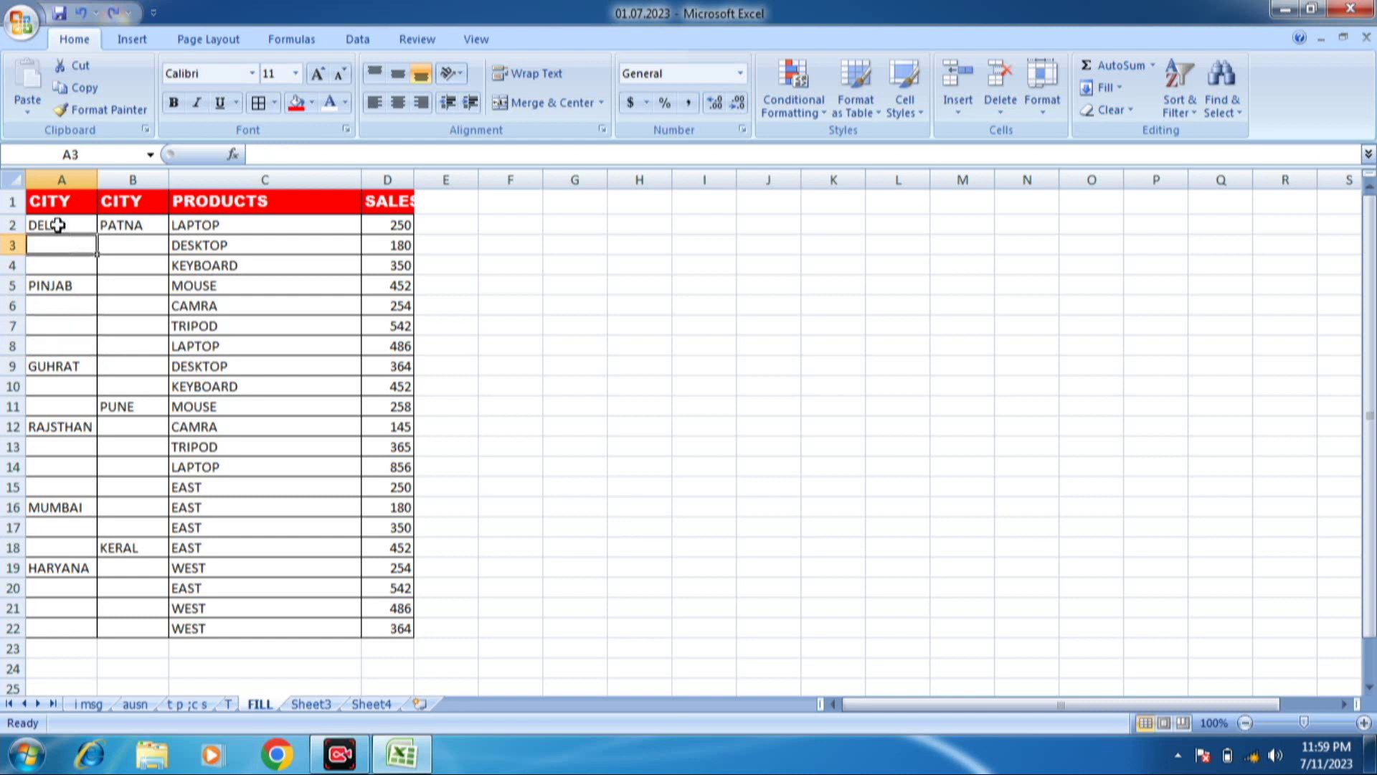
{"action": "key", "text": "ctrl+a"}
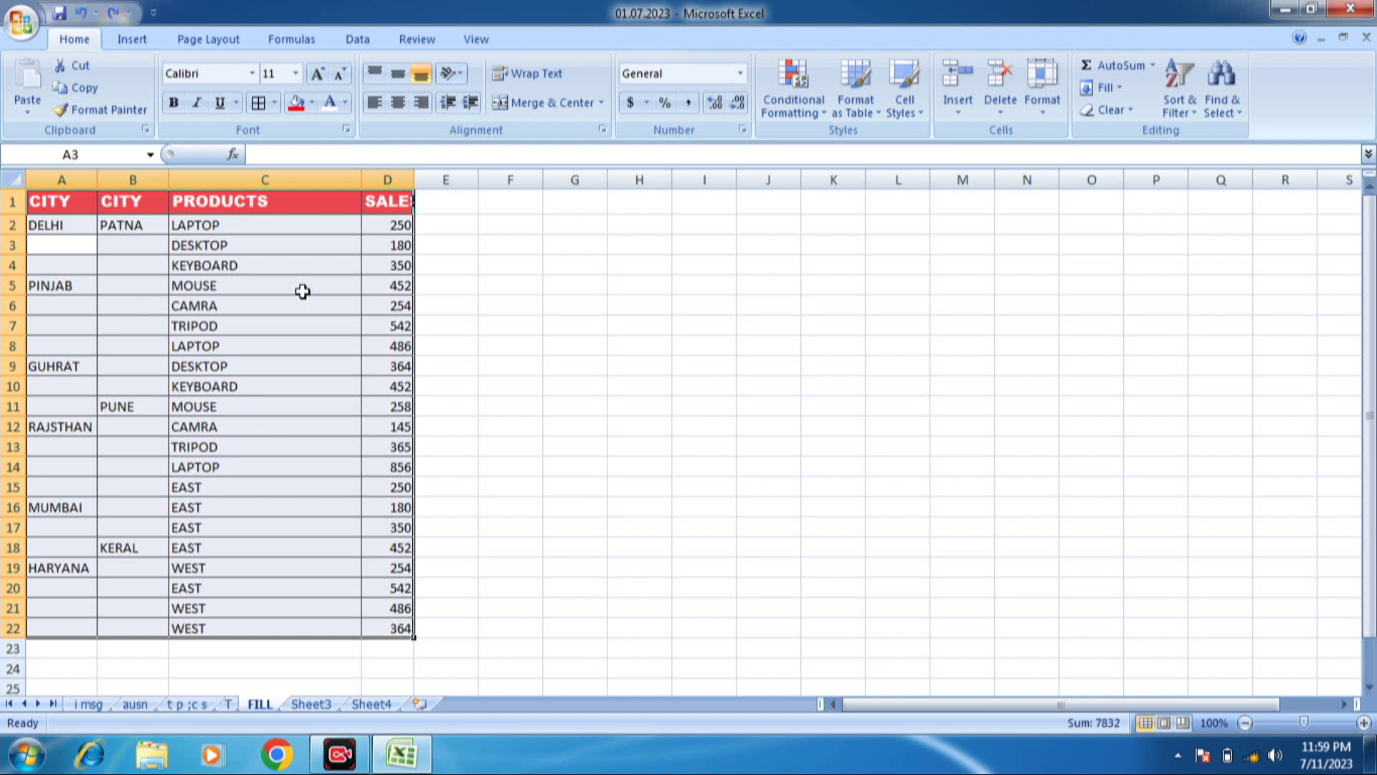
Use Go To Special with the Blanks option to pick out the table's empty cells.
{"action": "key", "text": "ctrl+g"}
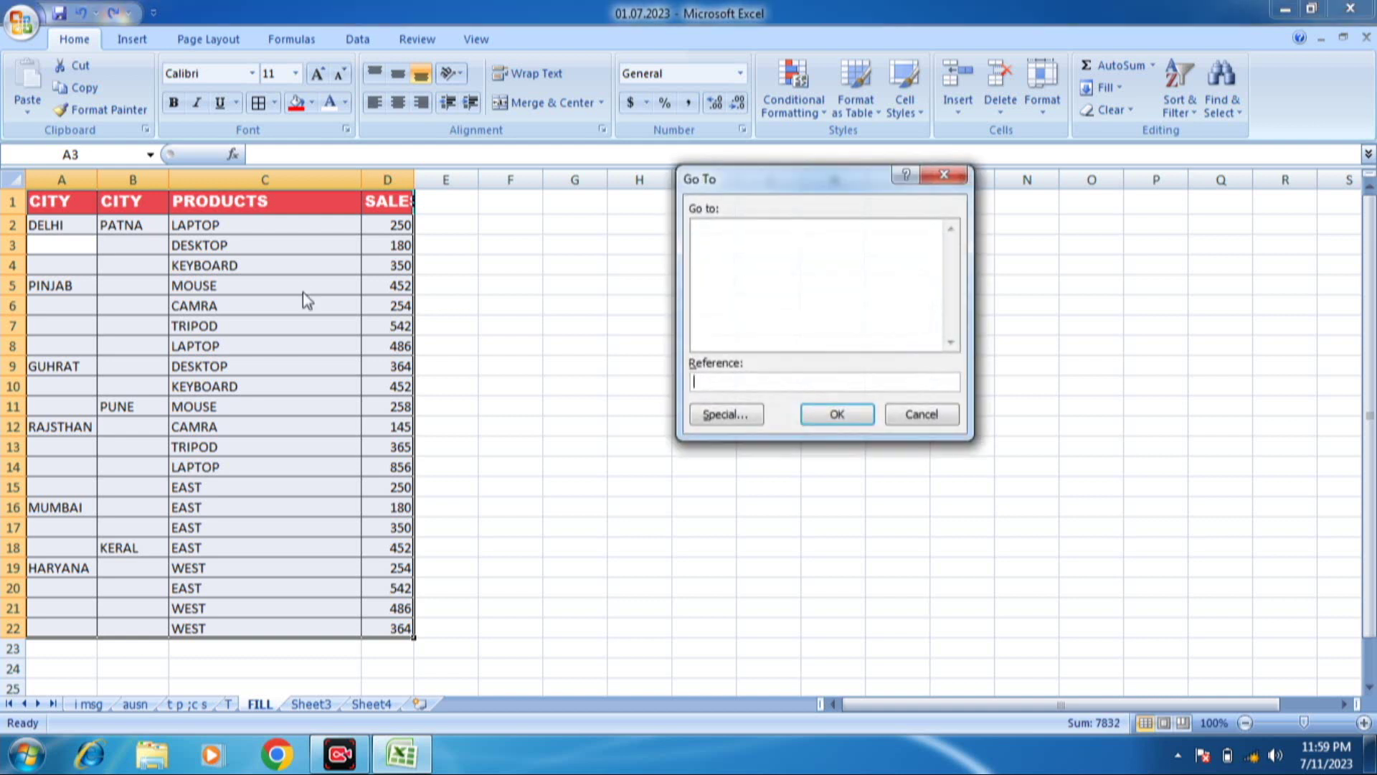
{"action": "left_click_drag", "start_coordinate": [794, 179], "coordinate": [596, 203]}
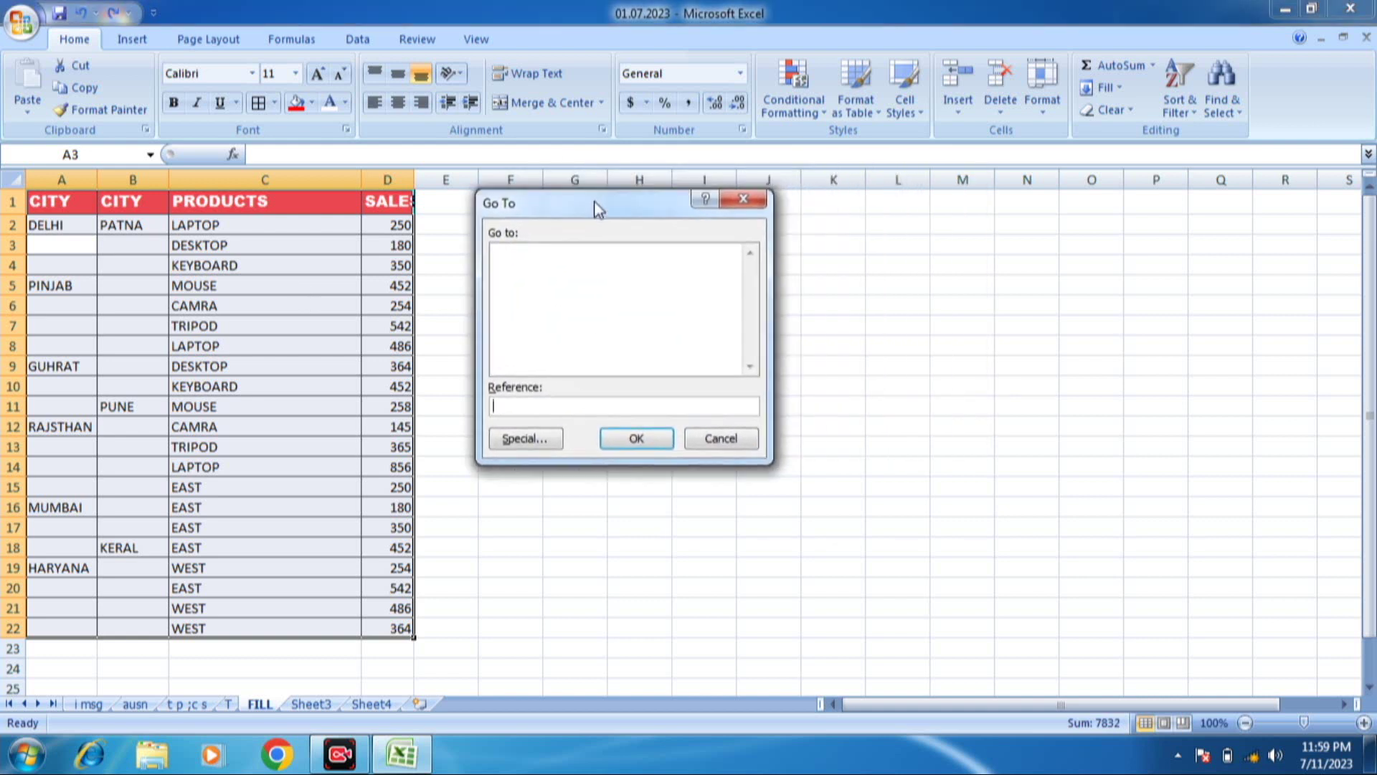
{"action": "left_click", "coordinate": [529, 440]}
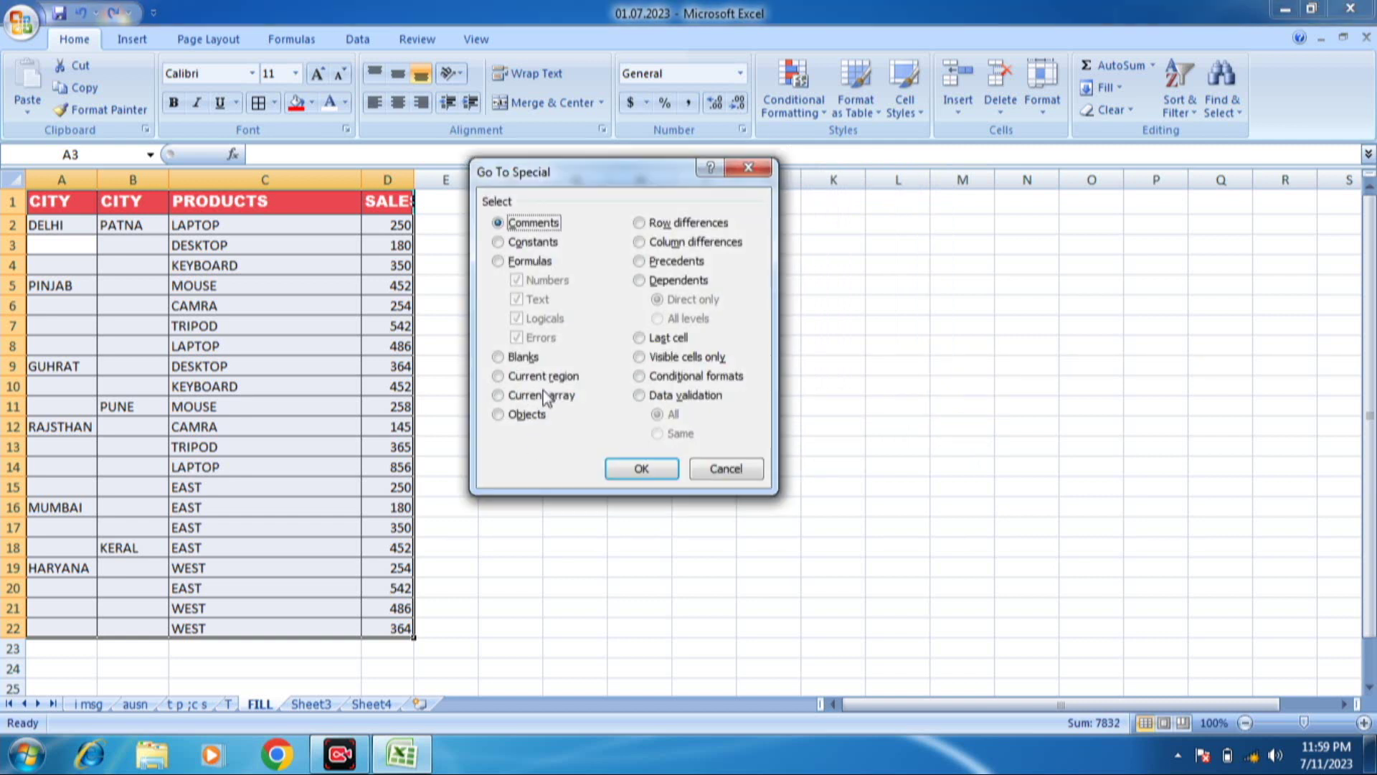
{"action": "left_click", "coordinate": [498, 357]}
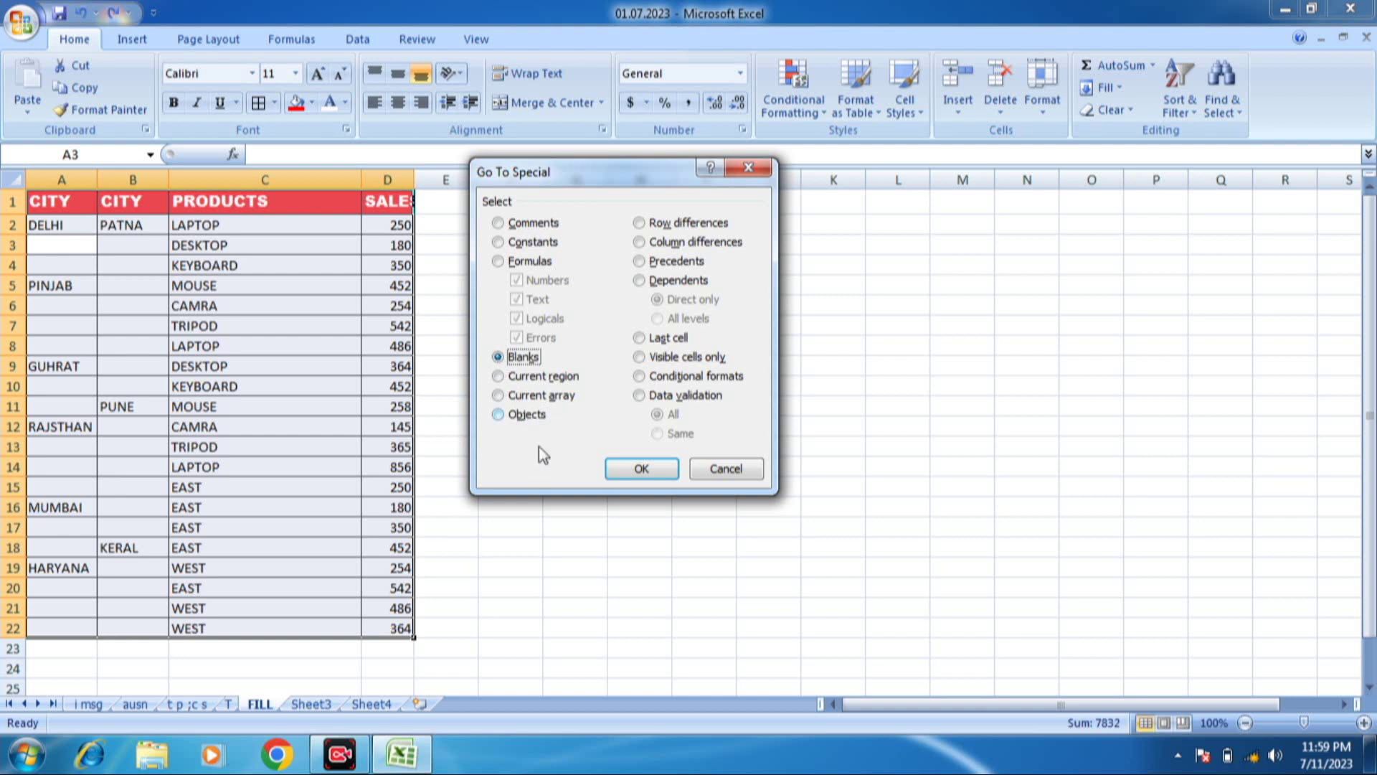
{"action": "left_click", "coordinate": [629, 472]}
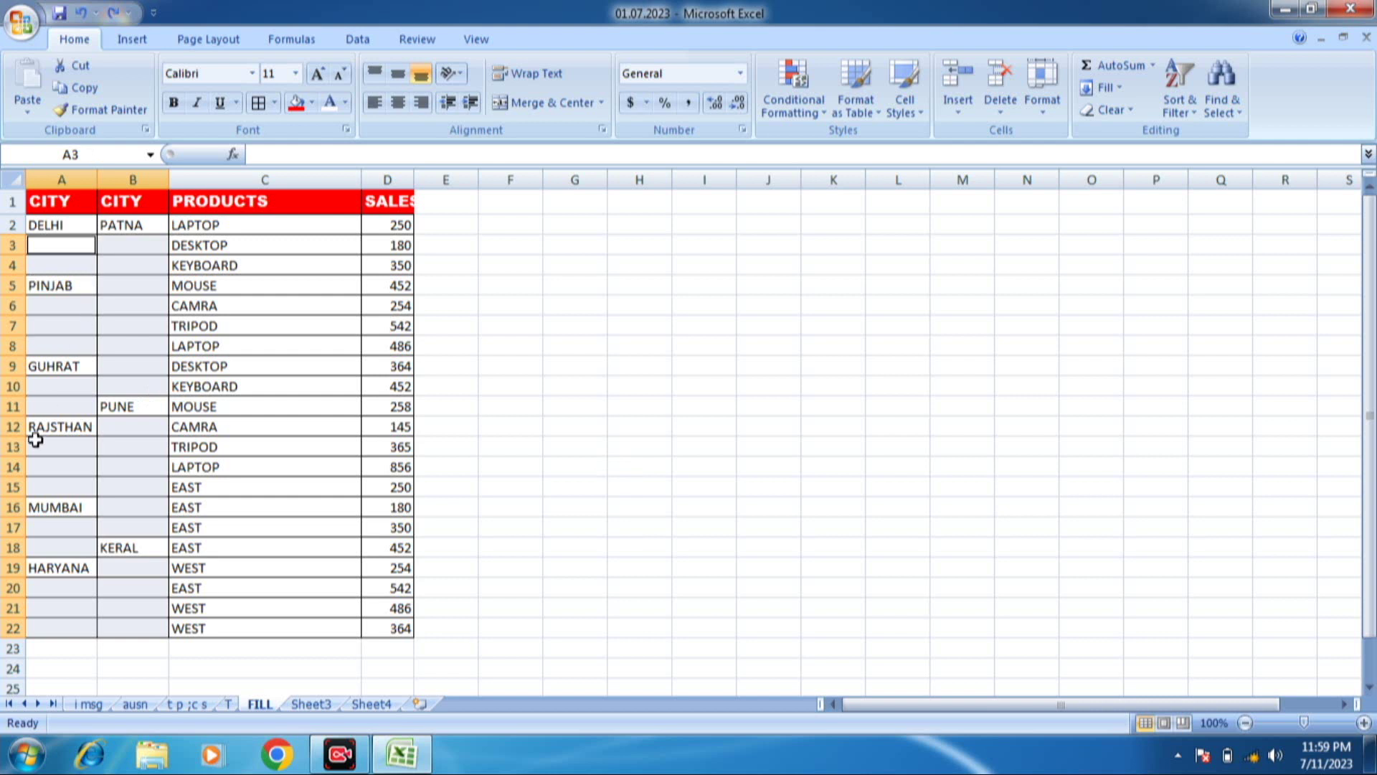
Enter =A2 into all selected blank cells at once so each repeats the city above.
{"action": "type", "text": "="}
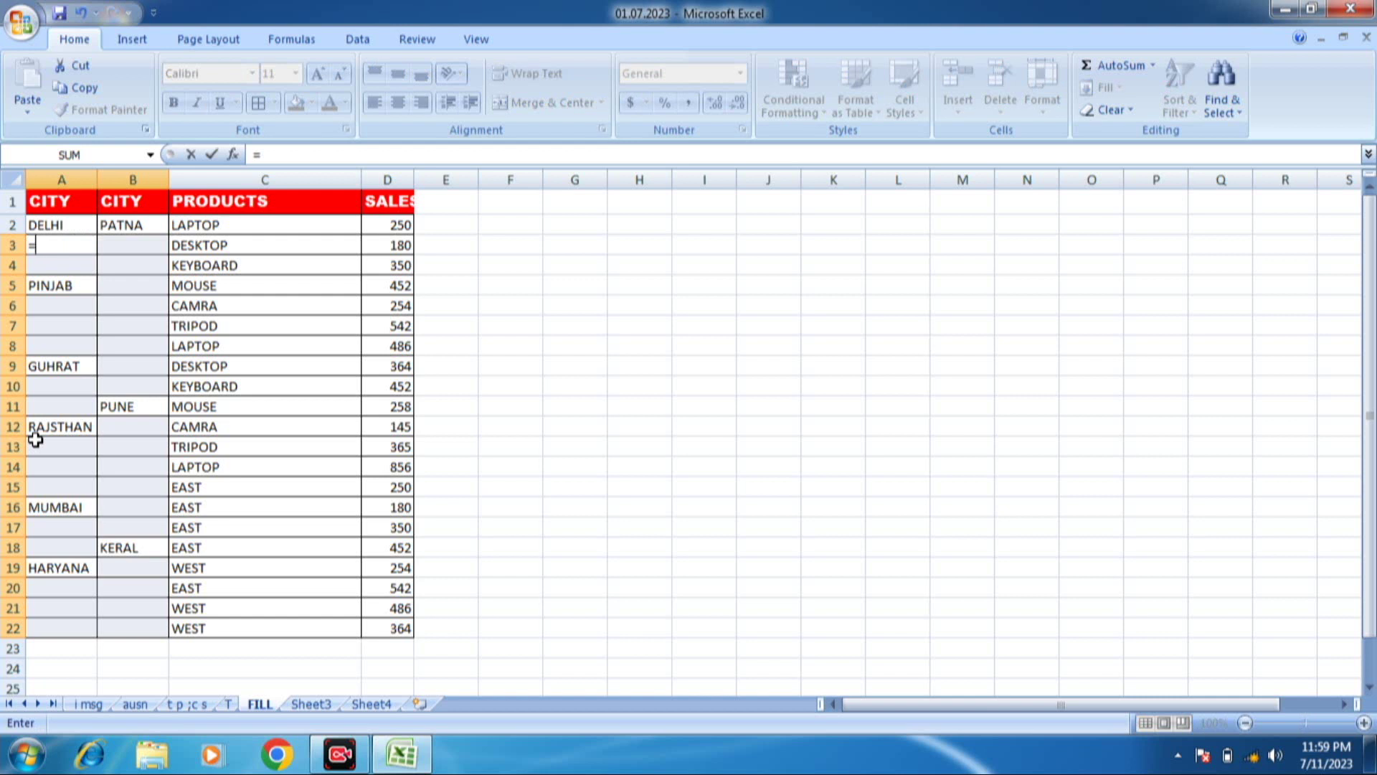
{"action": "left_click", "coordinate": [73, 224]}
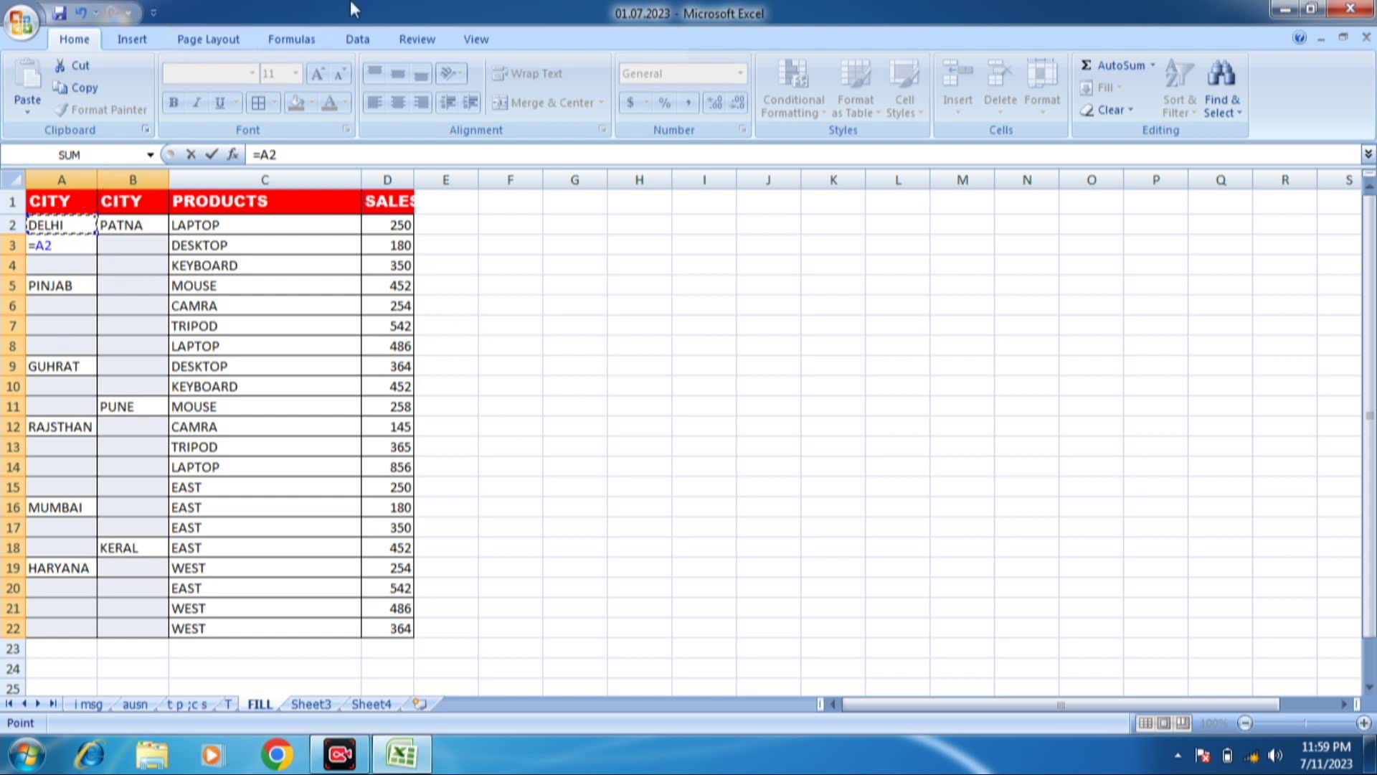
{"action": "key", "text": "ctrl+Return"}
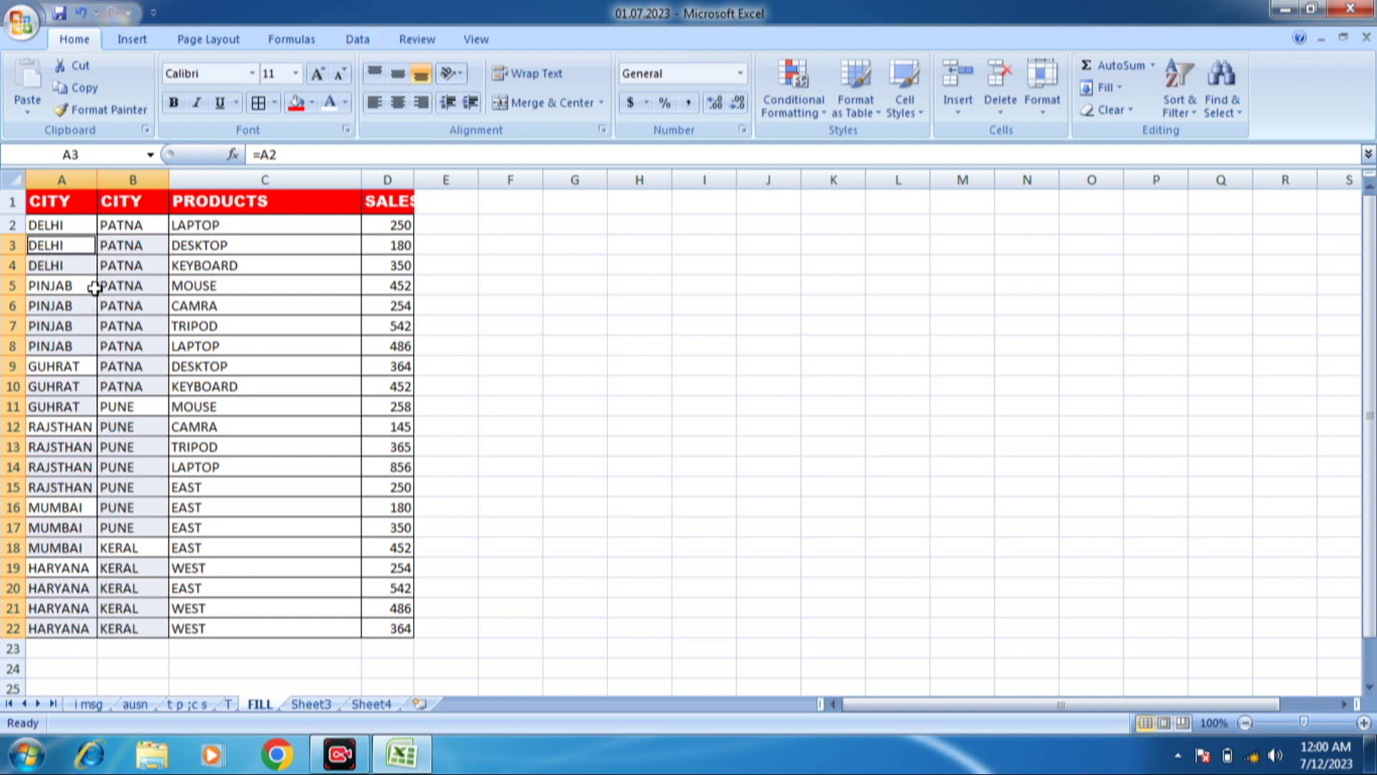
{"action": "scroll", "coordinate": [95, 287], "scroll_direction": "up", "scroll_amount": 3, "text": "ctrl"}
{"action": "scroll", "coordinate": [95, 287], "scroll_direction": "up", "scroll_amount": 1, "text": "ctrl"}
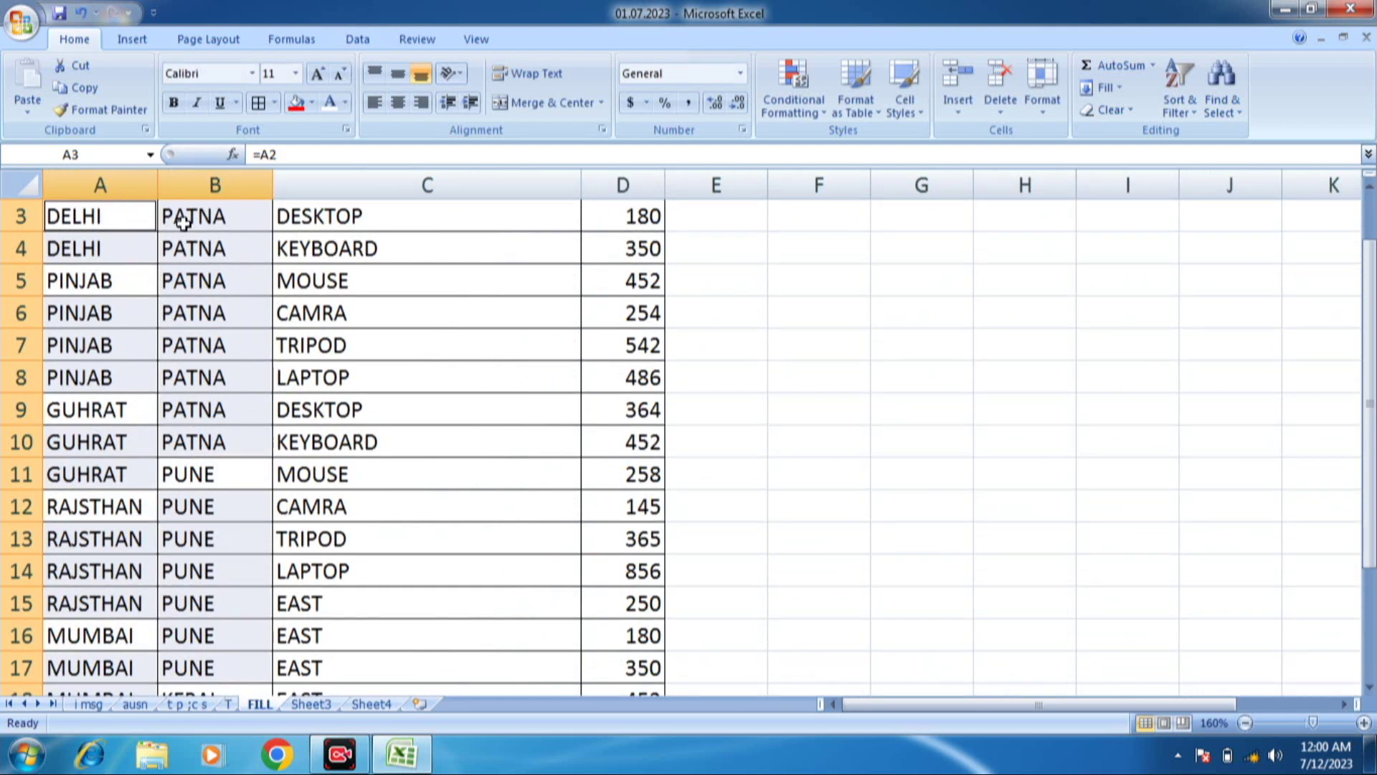
{"action": "mouse_move", "coordinate": [117, 221]}
{"action": "left_mouse_down"}
{"action": "mouse_move", "coordinate": [118, 256]}
{"action": "mouse_move", "coordinate": [120, 230]}
{"action": "left_mouse_up"}
{"action": "left_click", "coordinate": [106, 287]}
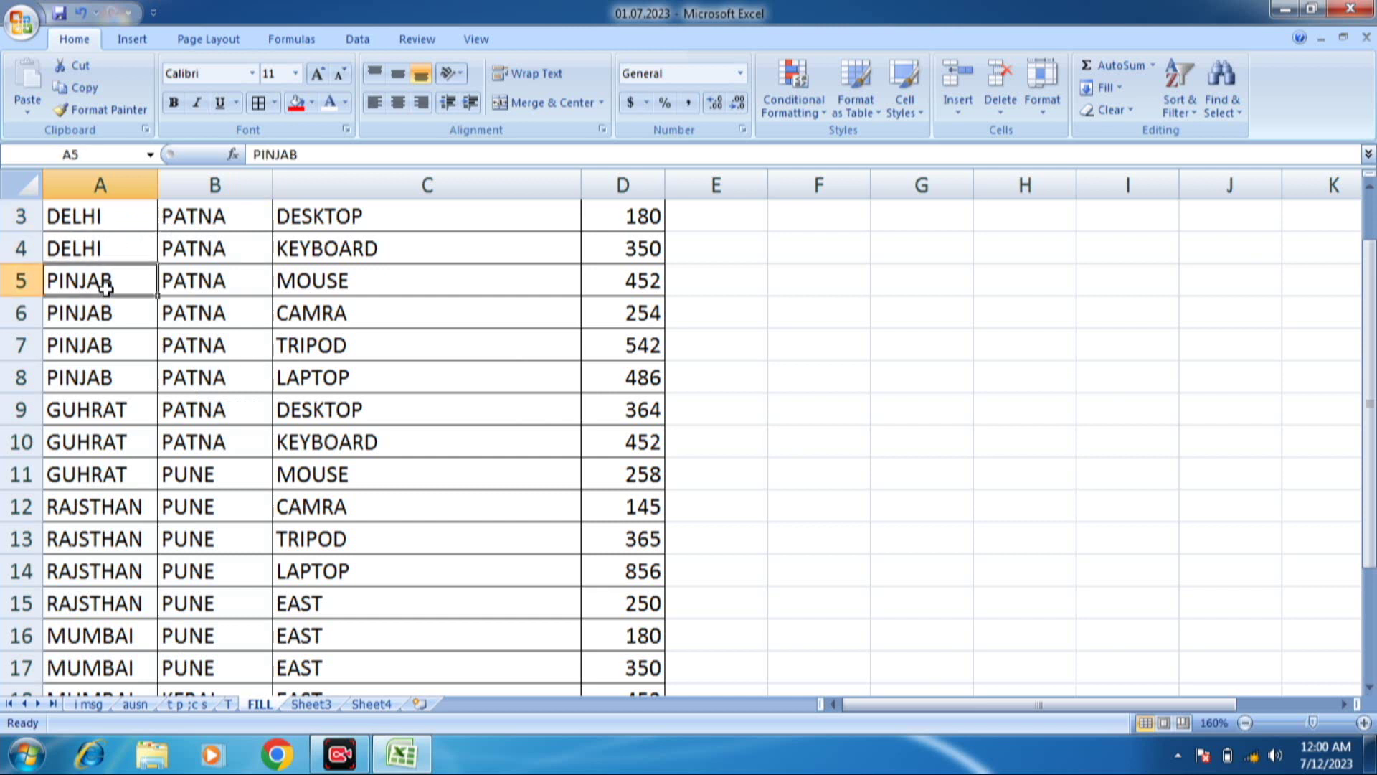
{"action": "left_click", "coordinate": [103, 342]}
{"action": "left_click", "coordinate": [126, 441]}
{"action": "left_click", "coordinate": [209, 388]}
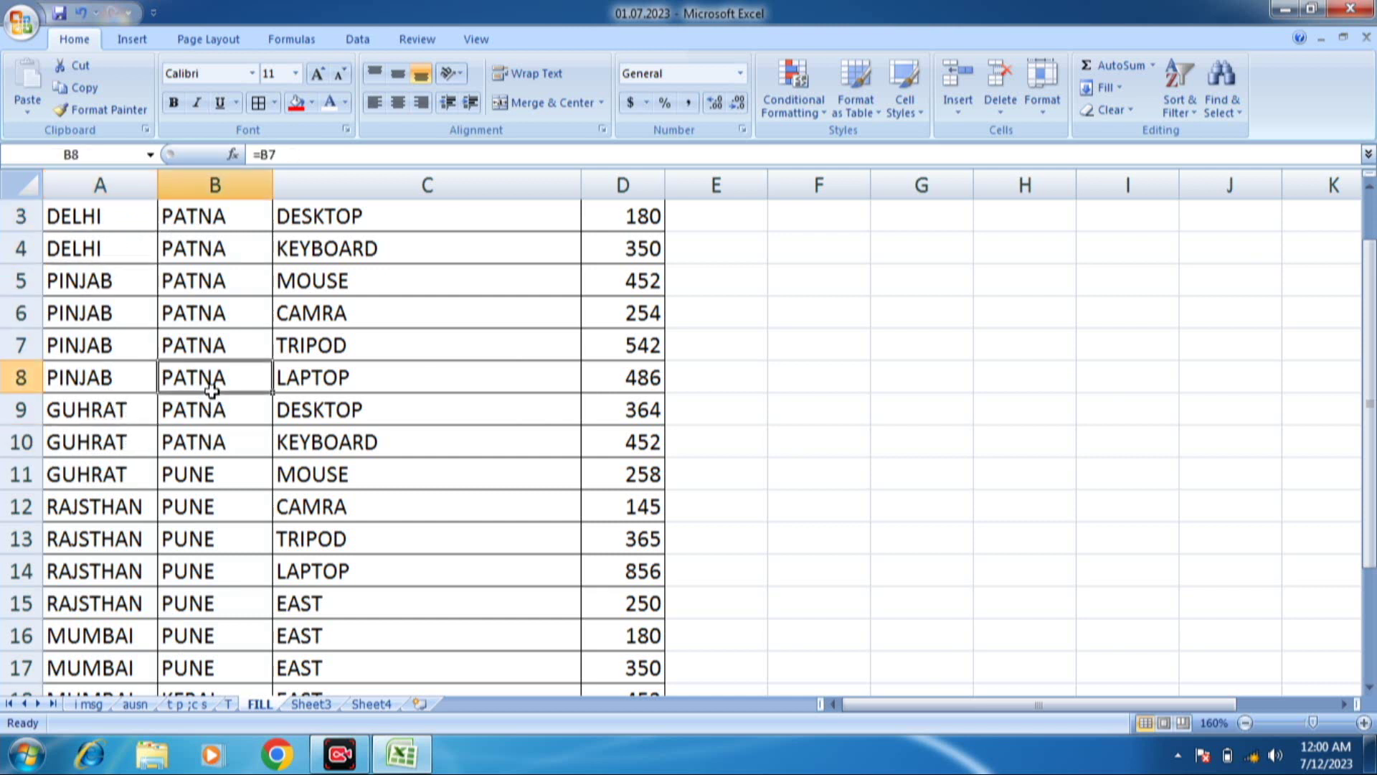
{"action": "left_click", "coordinate": [203, 545]}
{"action": "scroll", "coordinate": [203, 547], "scroll_direction": "down", "scroll_amount": 1}
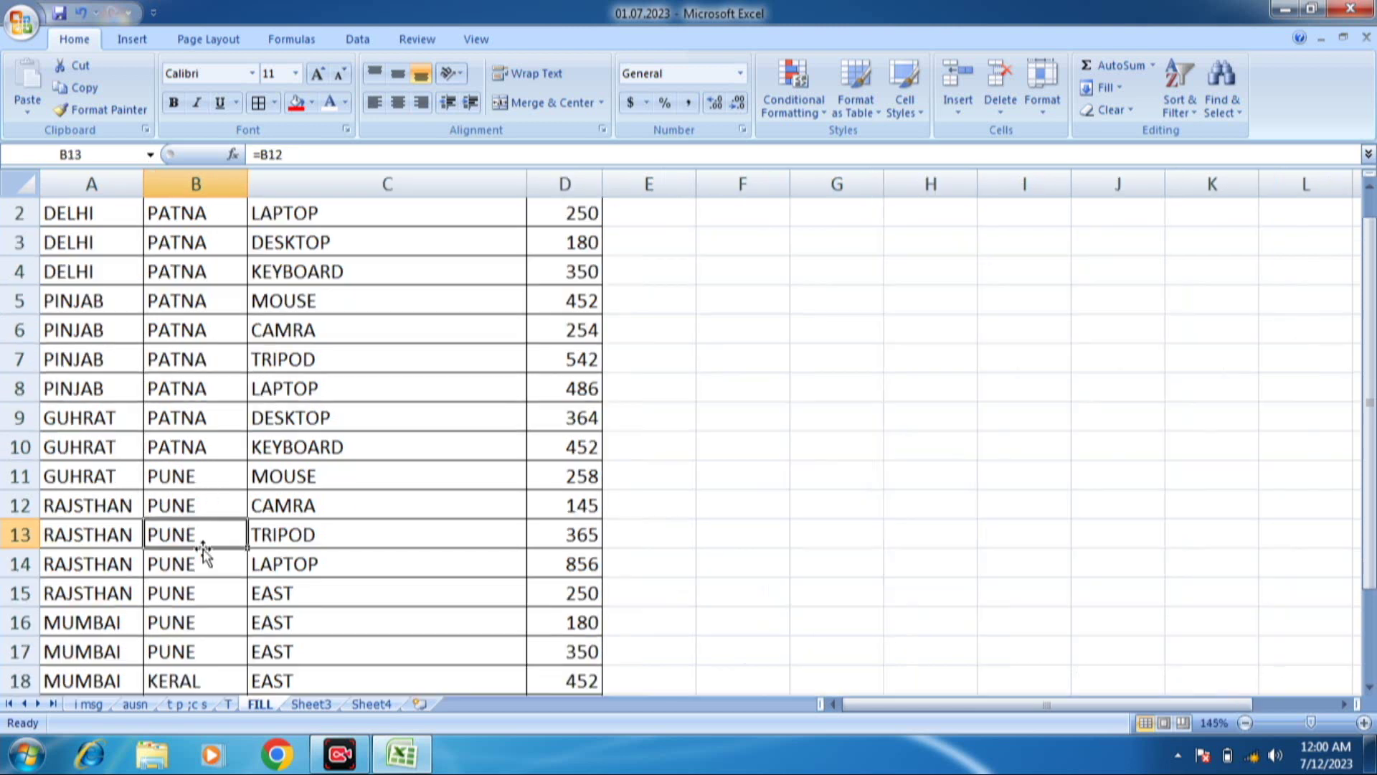
{"action": "scroll", "coordinate": [203, 547], "scroll_direction": "down", "scroll_amount": 2}
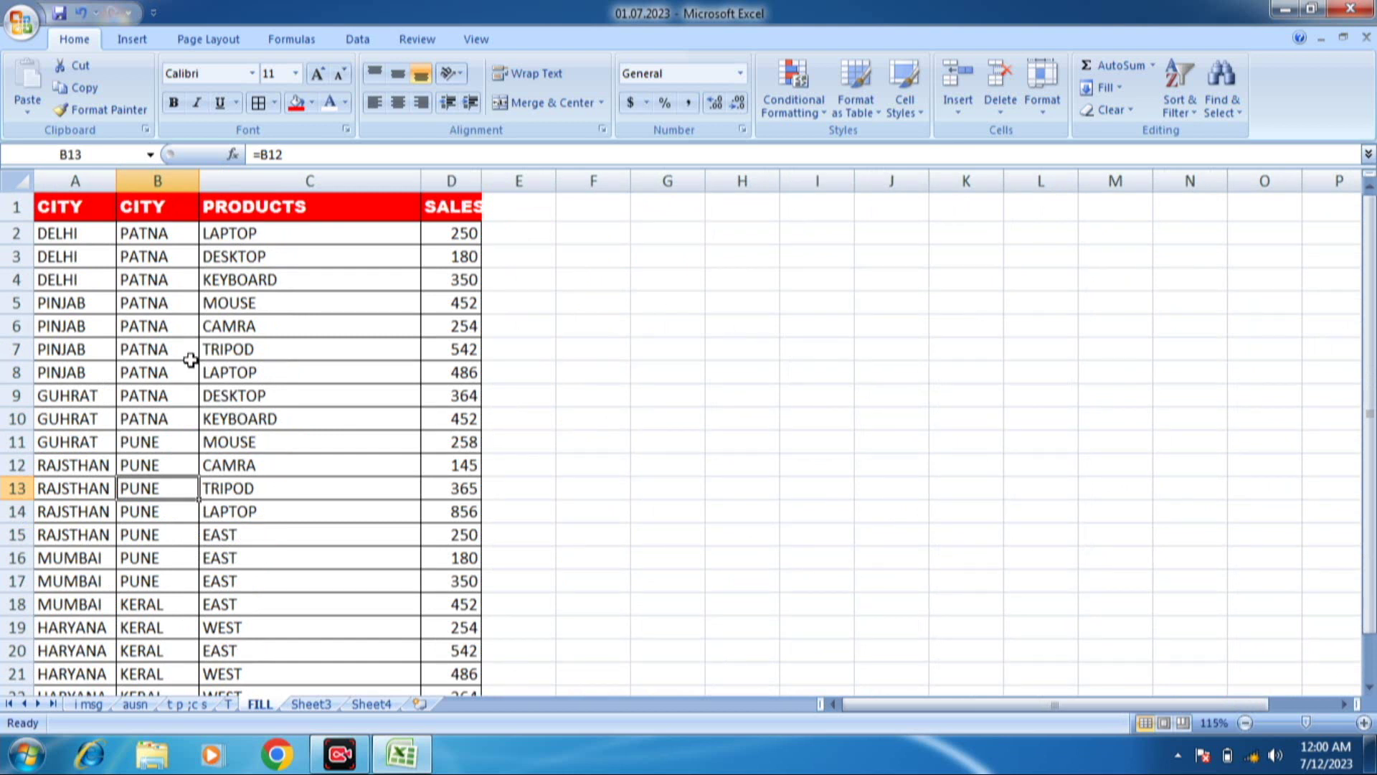
{"action": "scroll", "coordinate": [190, 360], "scroll_direction": "down", "scroll_amount": 3}
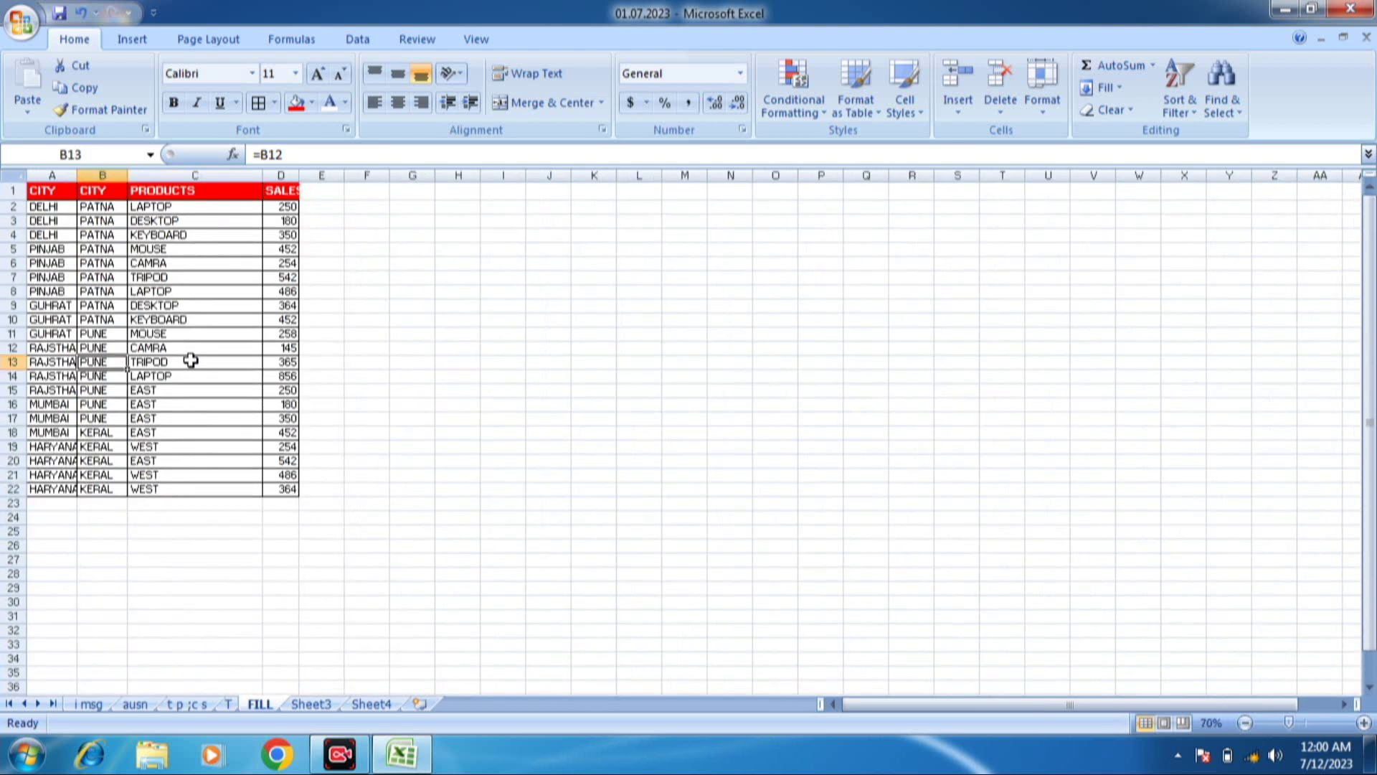
{"action": "scroll", "coordinate": [190, 360], "scroll_direction": "up", "scroll_amount": 2}
{"action": "scroll", "coordinate": [190, 361], "scroll_direction": "up", "scroll_amount": 2}
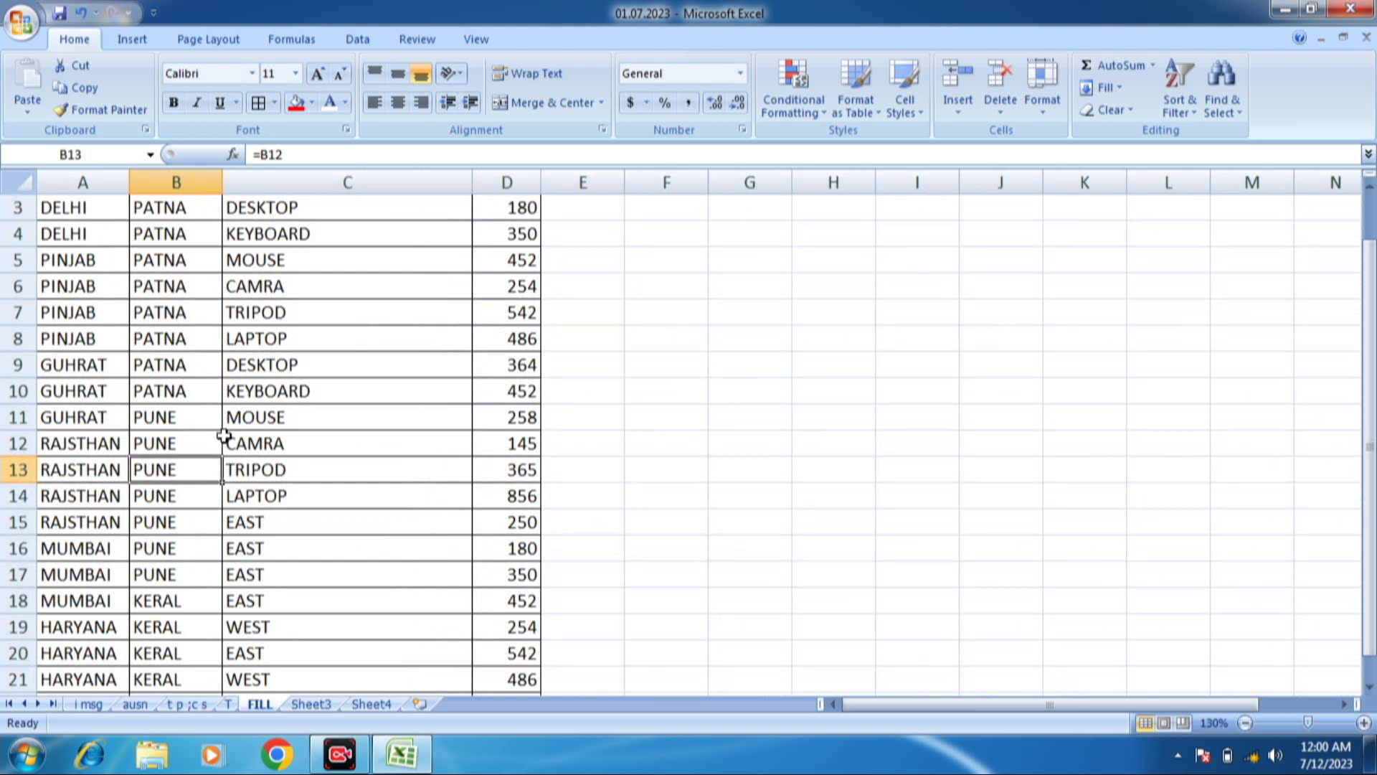
{"action": "scroll", "coordinate": [204, 332], "scroll_direction": "up", "scroll_amount": 1}
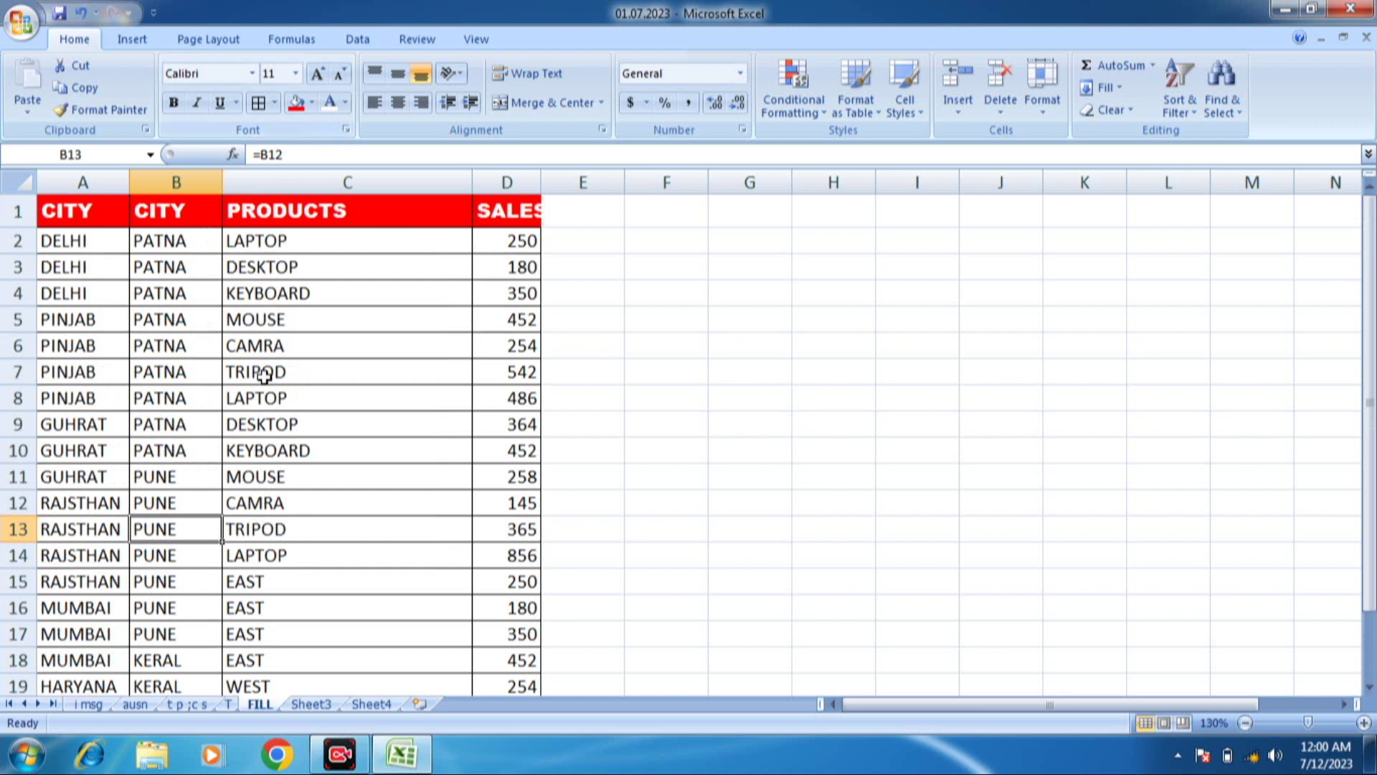
{"action": "scroll", "coordinate": [353, 385], "scroll_direction": "down", "scroll_amount": 2}
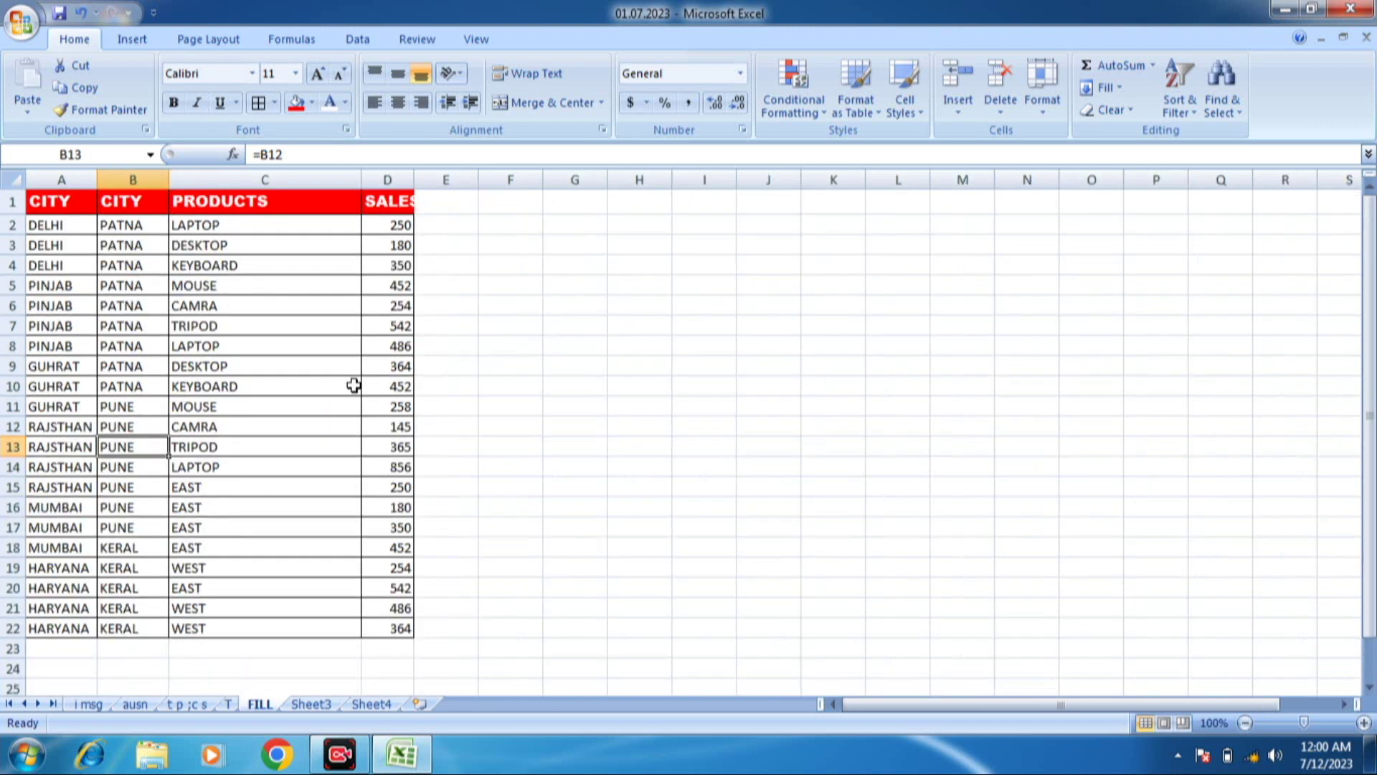